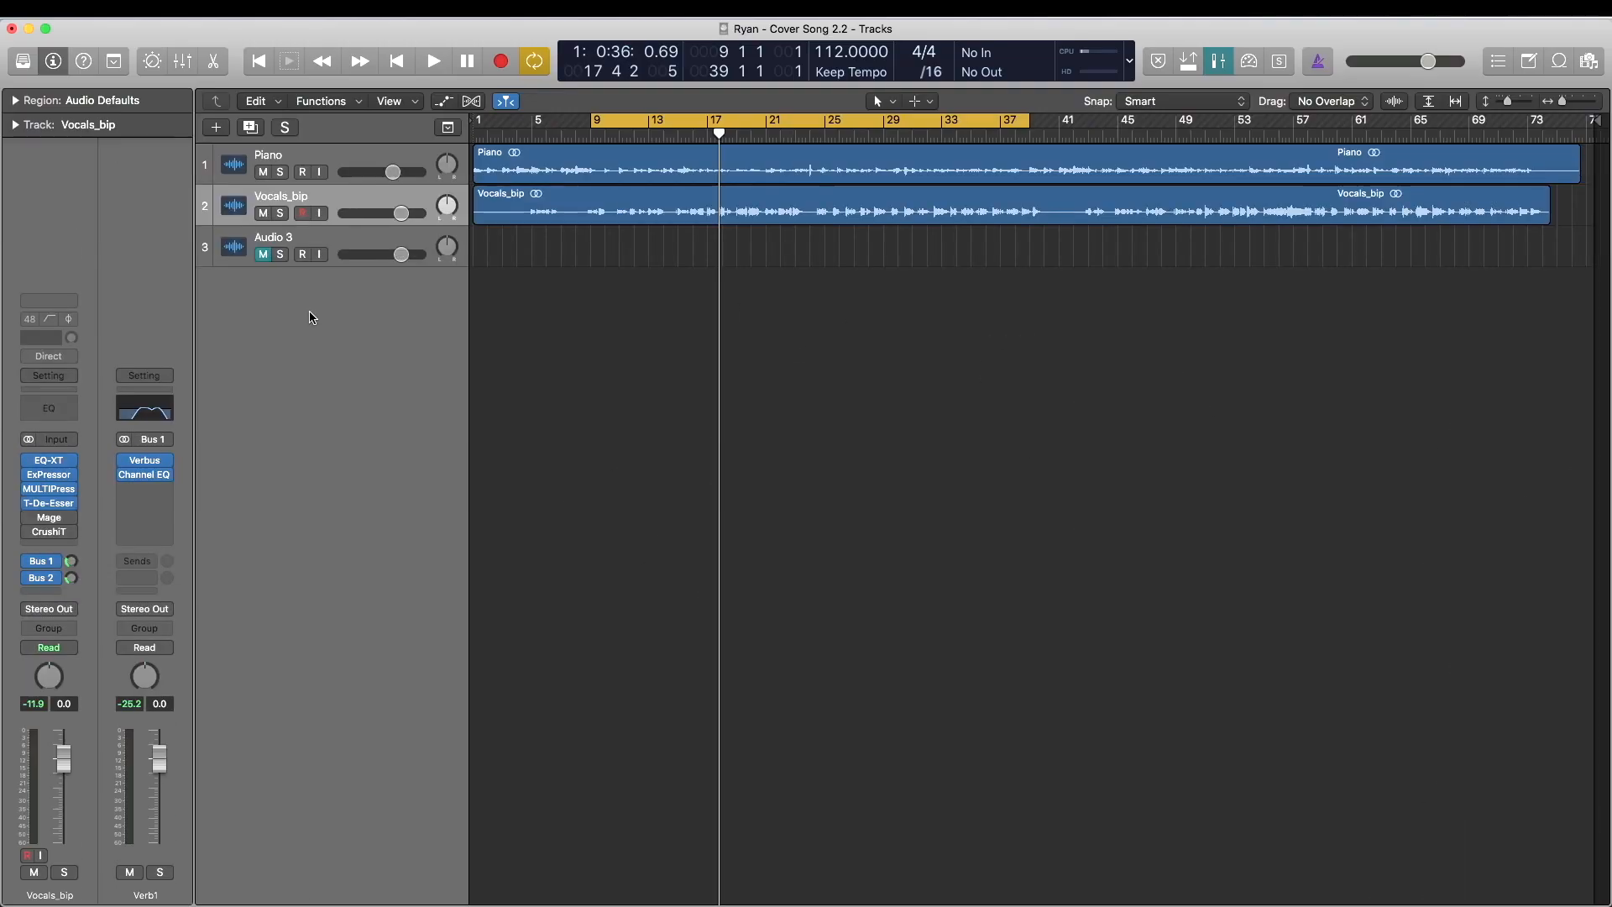
- Play the song and open the EQ-XT plug-in of the Vocals_bip channel, placing its window over the arrangement
{"action": "key", "text": "space"}
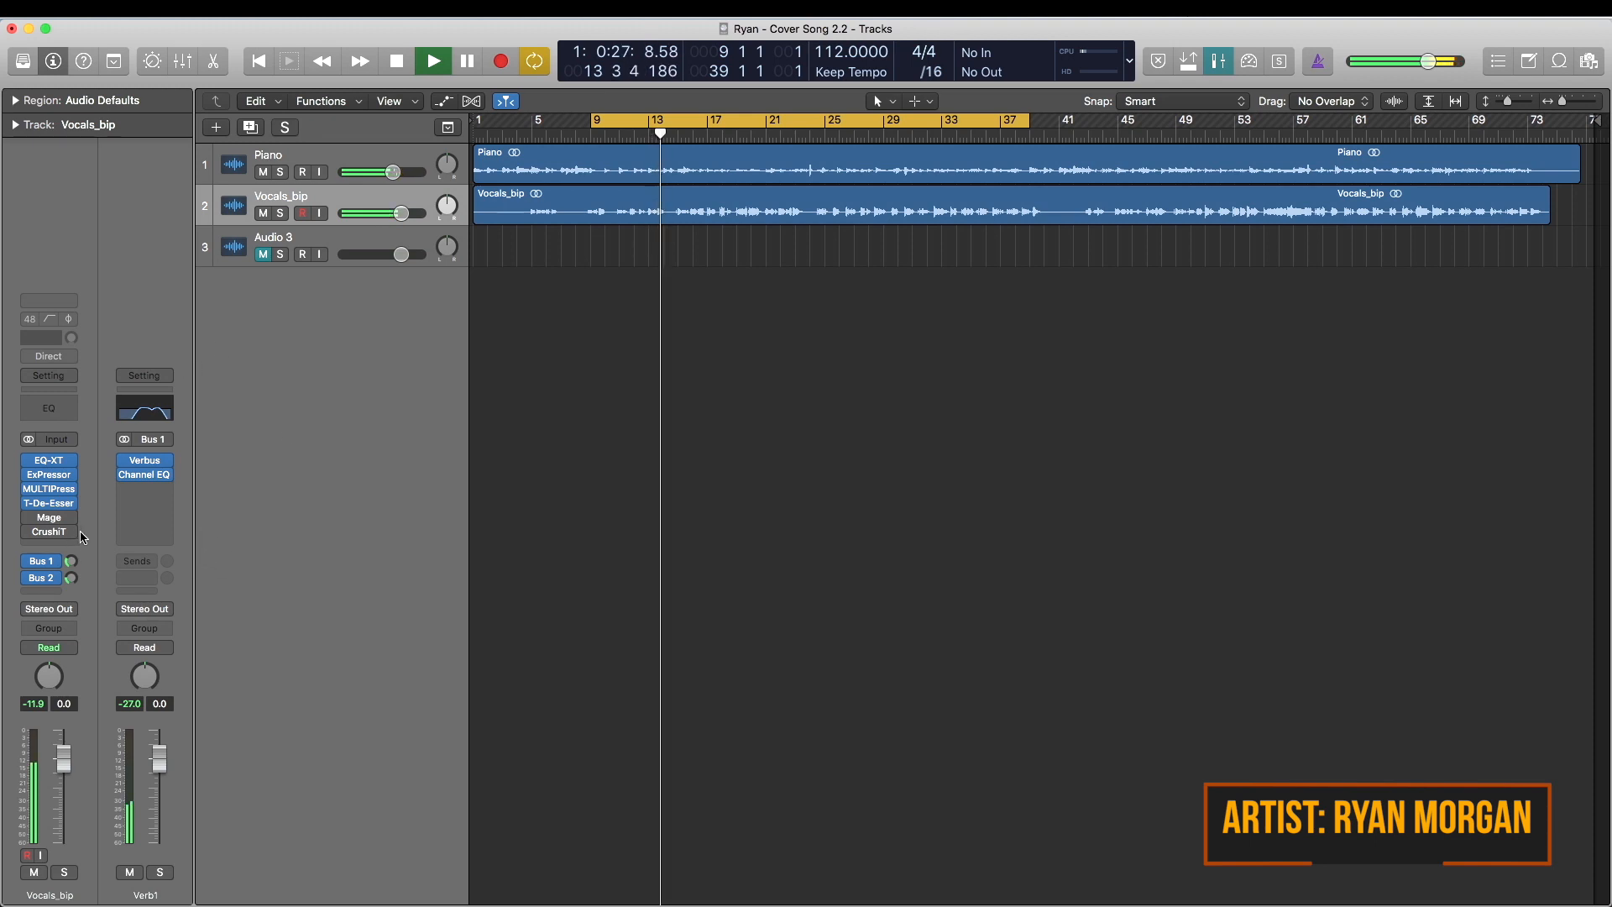
{"action": "mouse_move", "coordinate": [35, 462]}
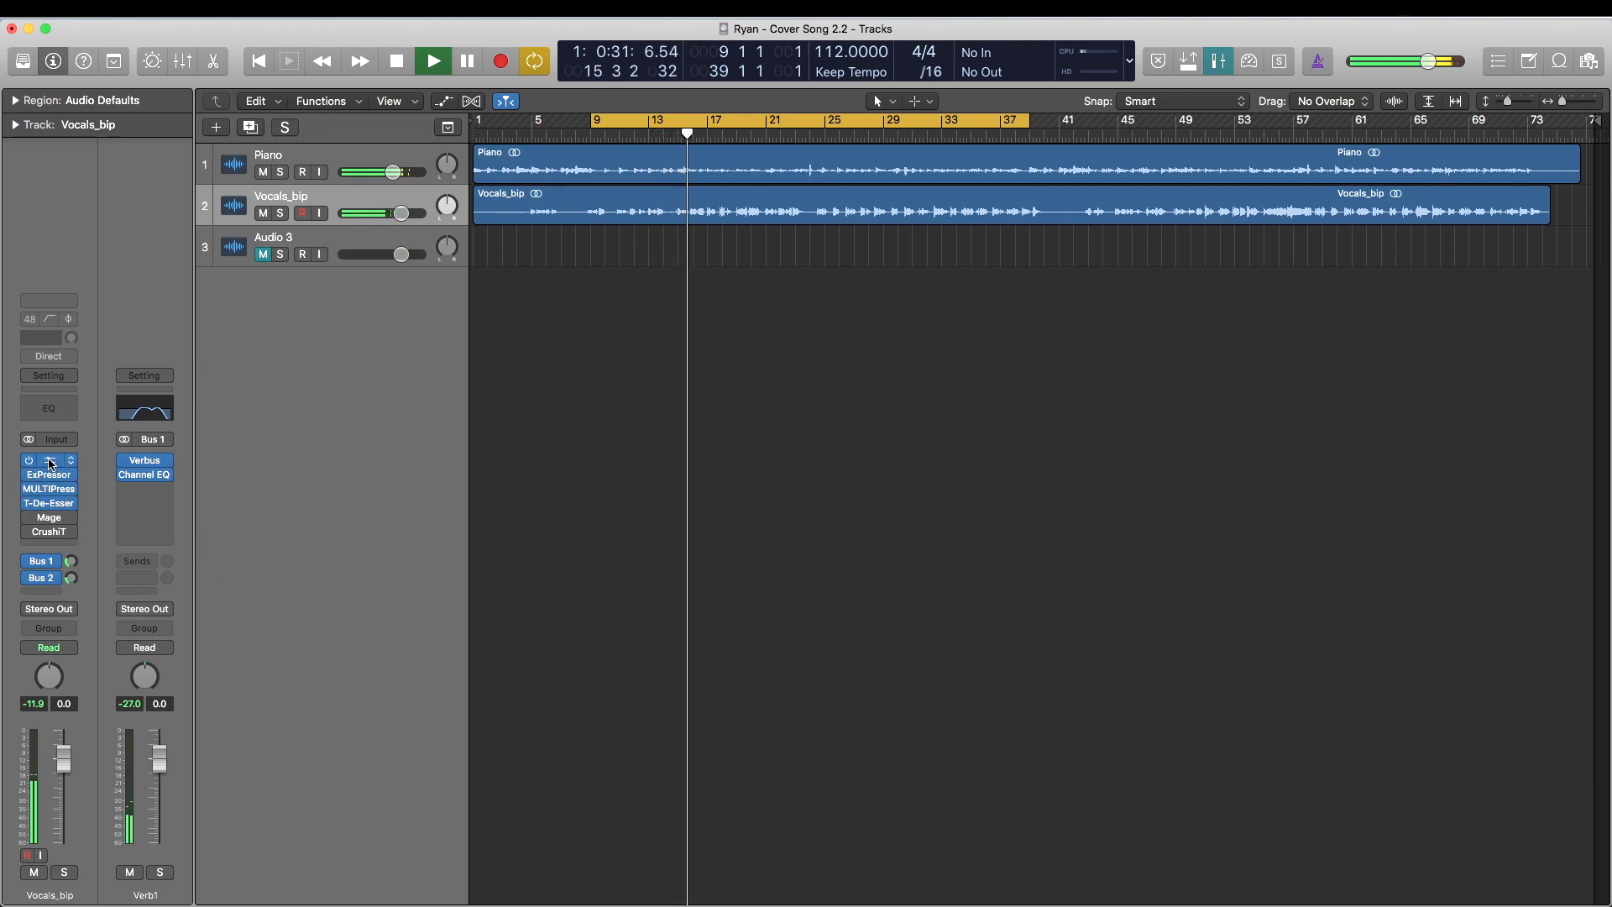
{"action": "left_click", "coordinate": [57, 461]}
{"action": "left_click_drag", "start_coordinate": [929, 111], "coordinate": [1133, 131]}
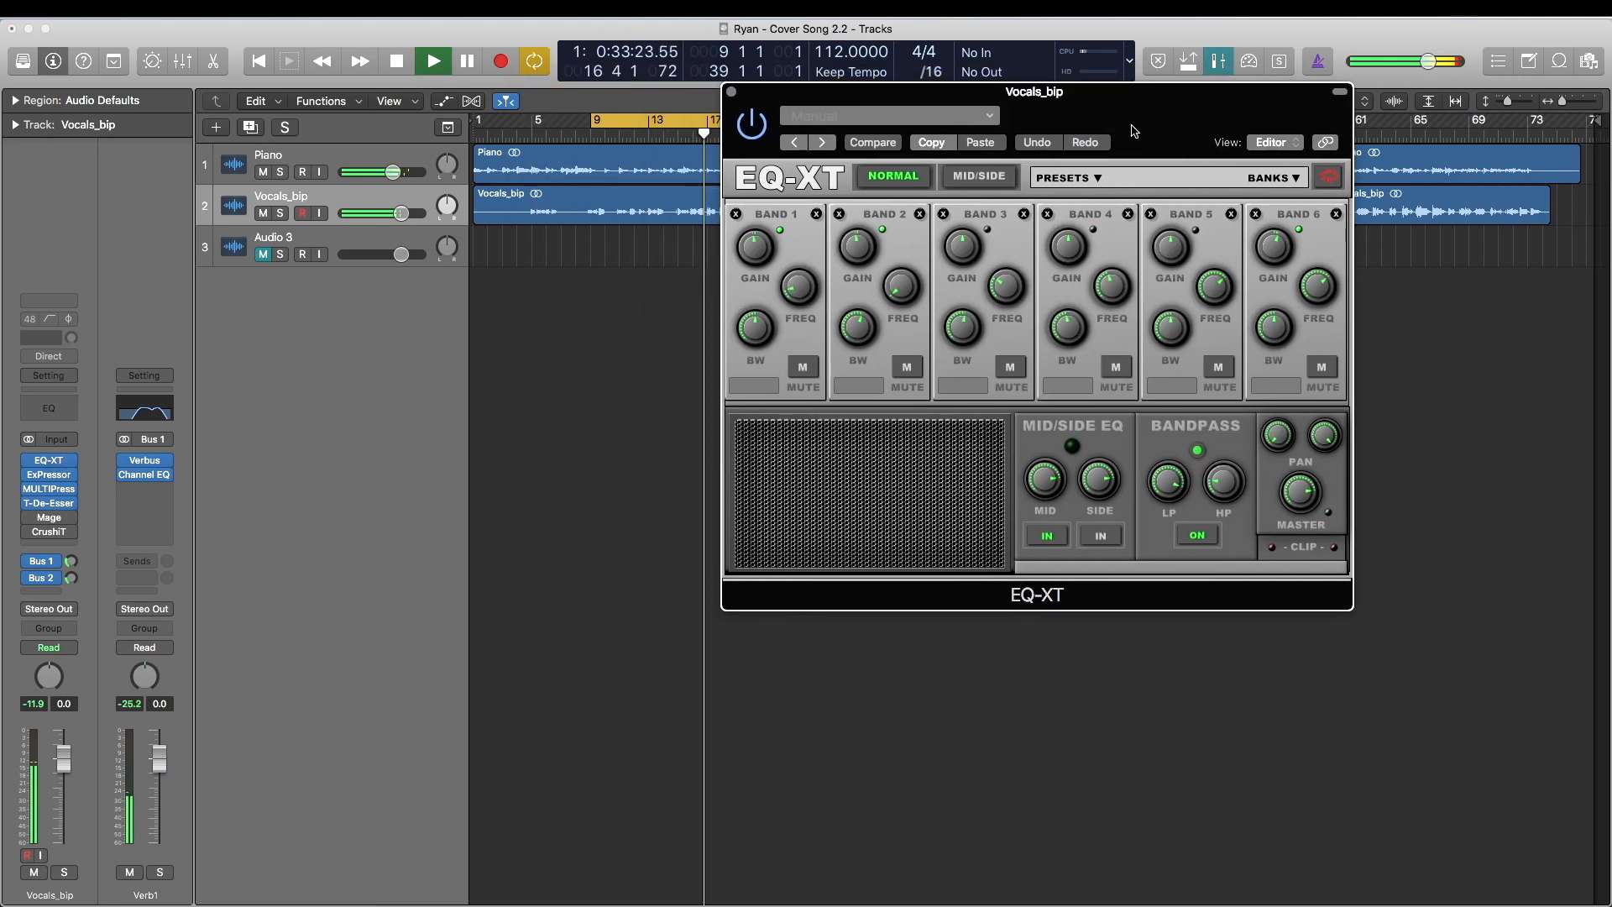
- Open the vocal channel's ExPressor and MULTIPression plug-ins and arrange their windows beside EQ-XT
{"action": "left_click", "coordinate": [49, 479]}
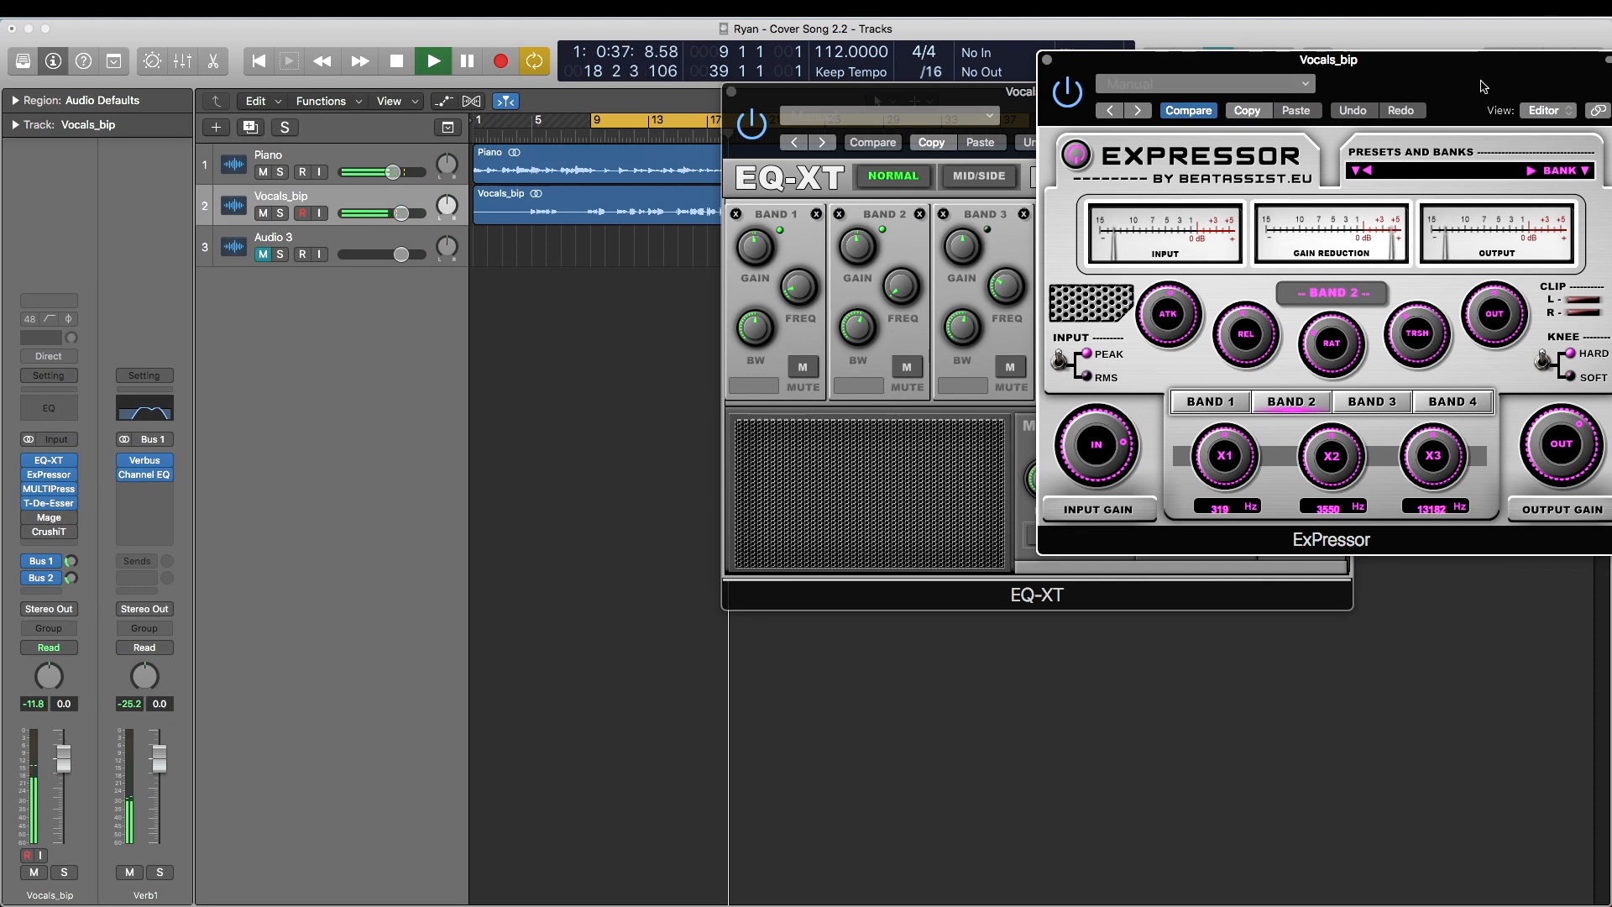
{"action": "left_click_drag", "start_coordinate": [1402, 56], "coordinate": [1201, 121]}
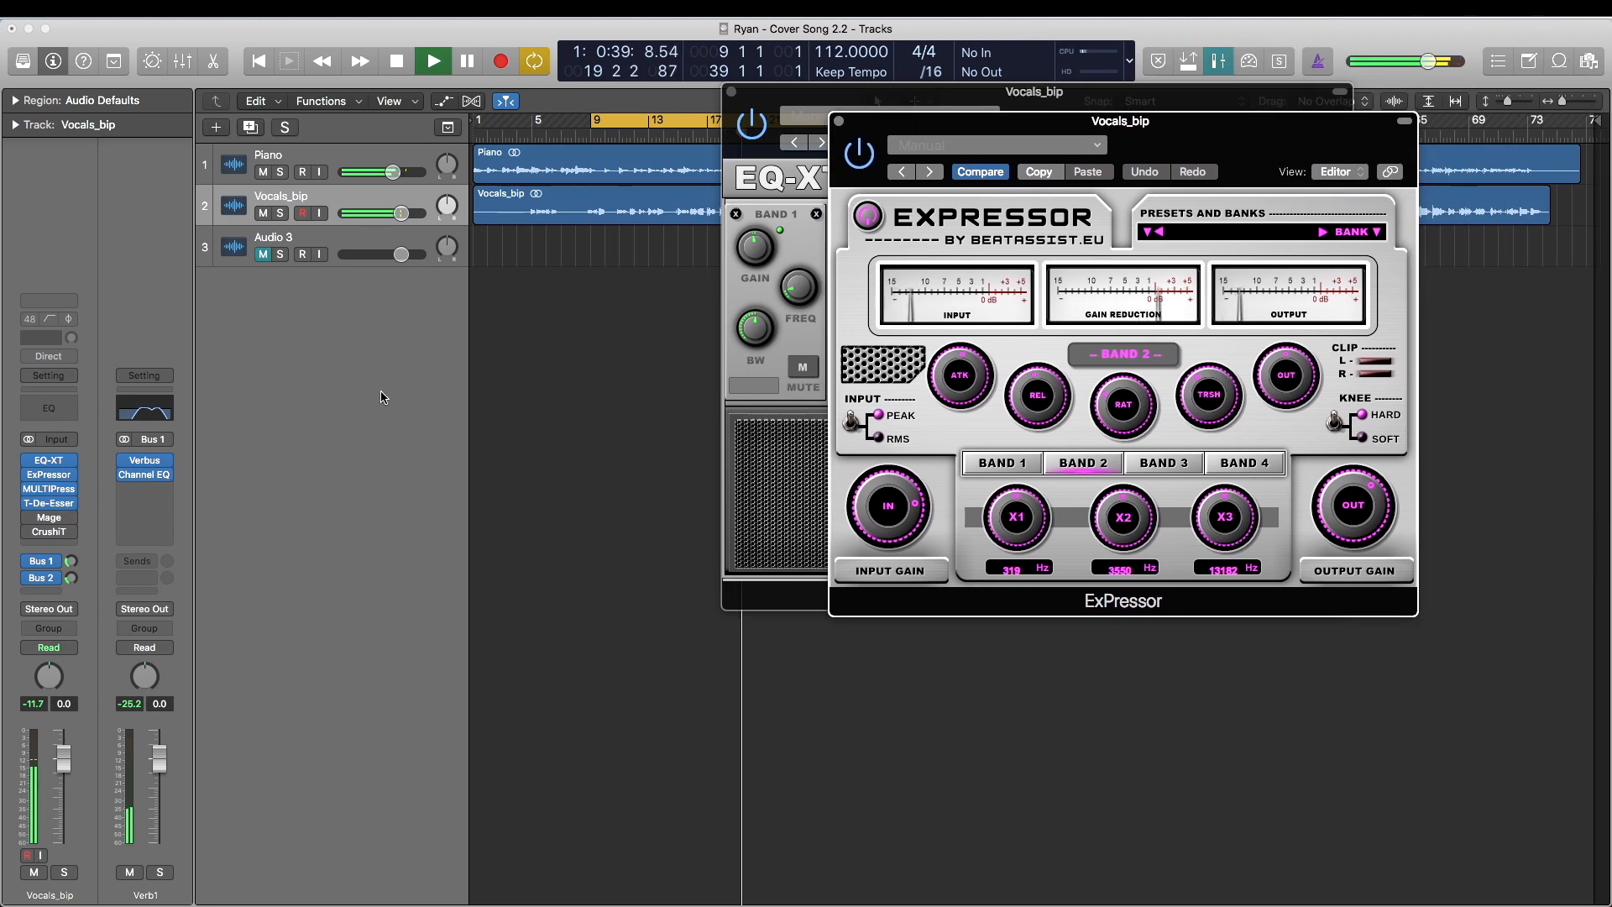
{"action": "left_click", "coordinate": [46, 496]}
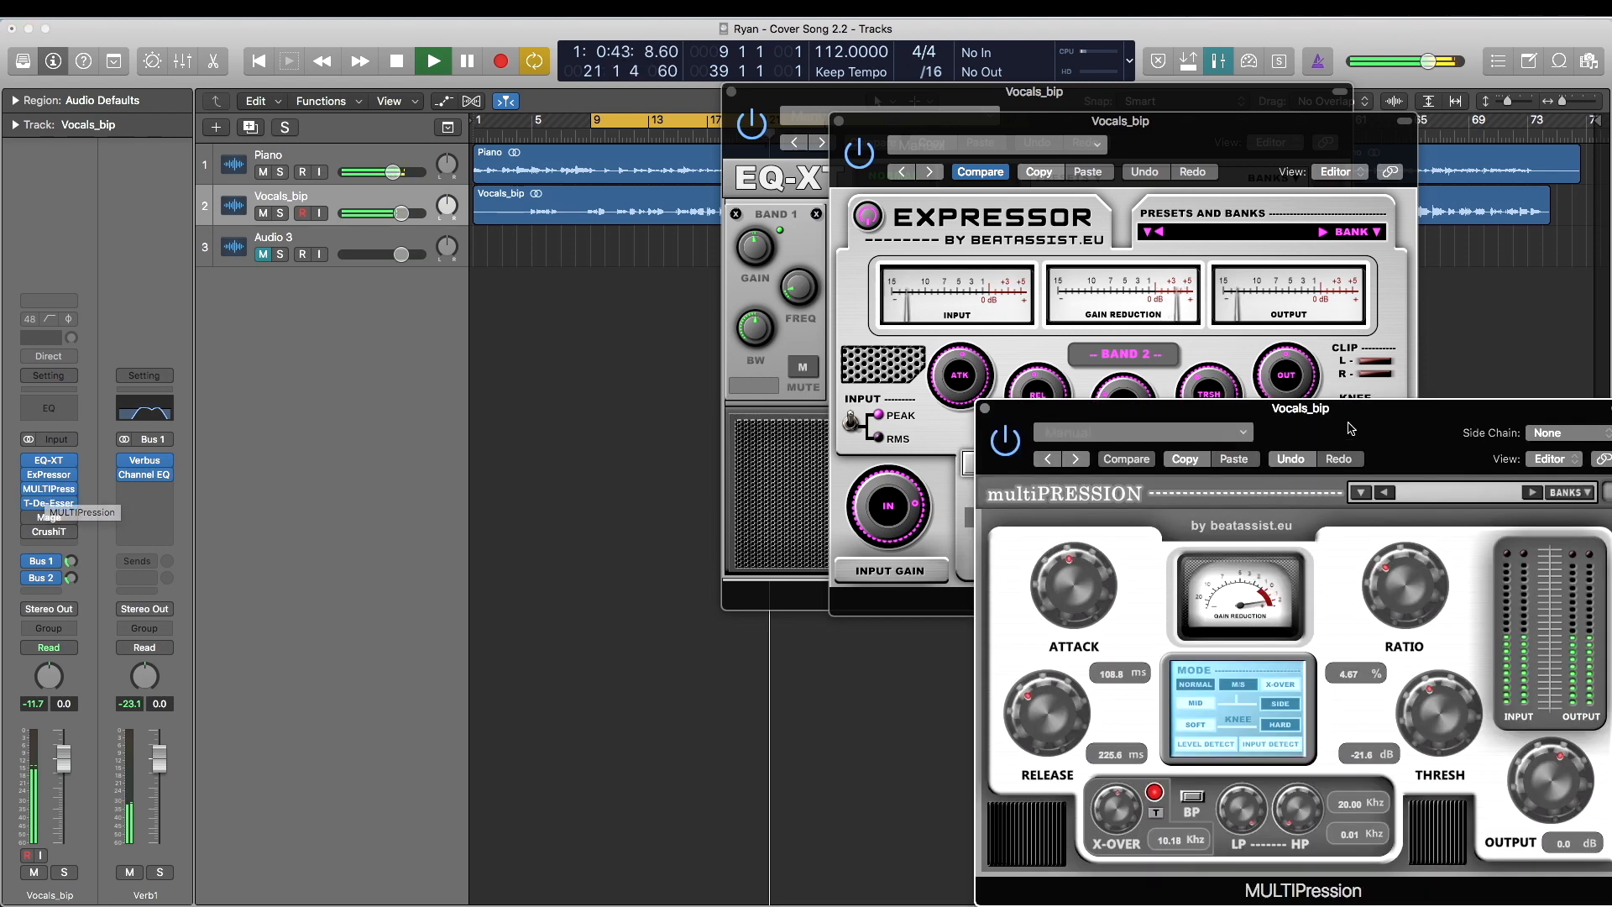
{"action": "left_click_drag", "start_coordinate": [1365, 419], "coordinate": [1303, 330]}
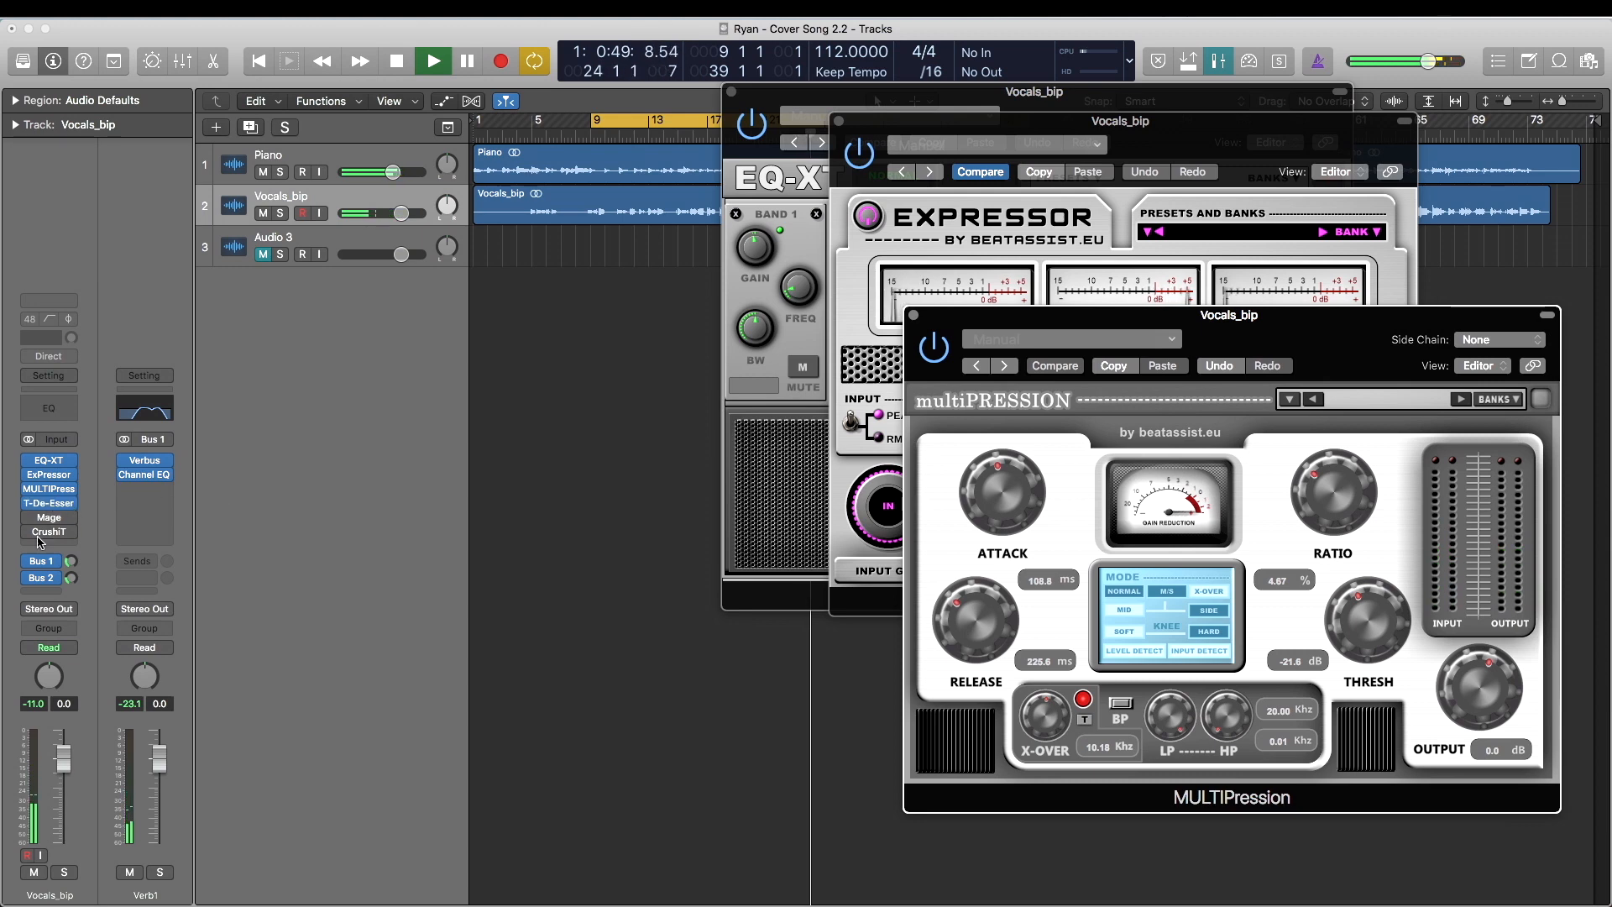
- Open Verbus on the Verb1 reverb channel and TheLay on the DELAY channel fed by Bus 2
{"action": "left_click", "coordinate": [144, 463]}
{"action": "left_click_drag", "start_coordinate": [790, 365], "coordinate": [944, 365]}
{"action": "left_click", "coordinate": [42, 578]}
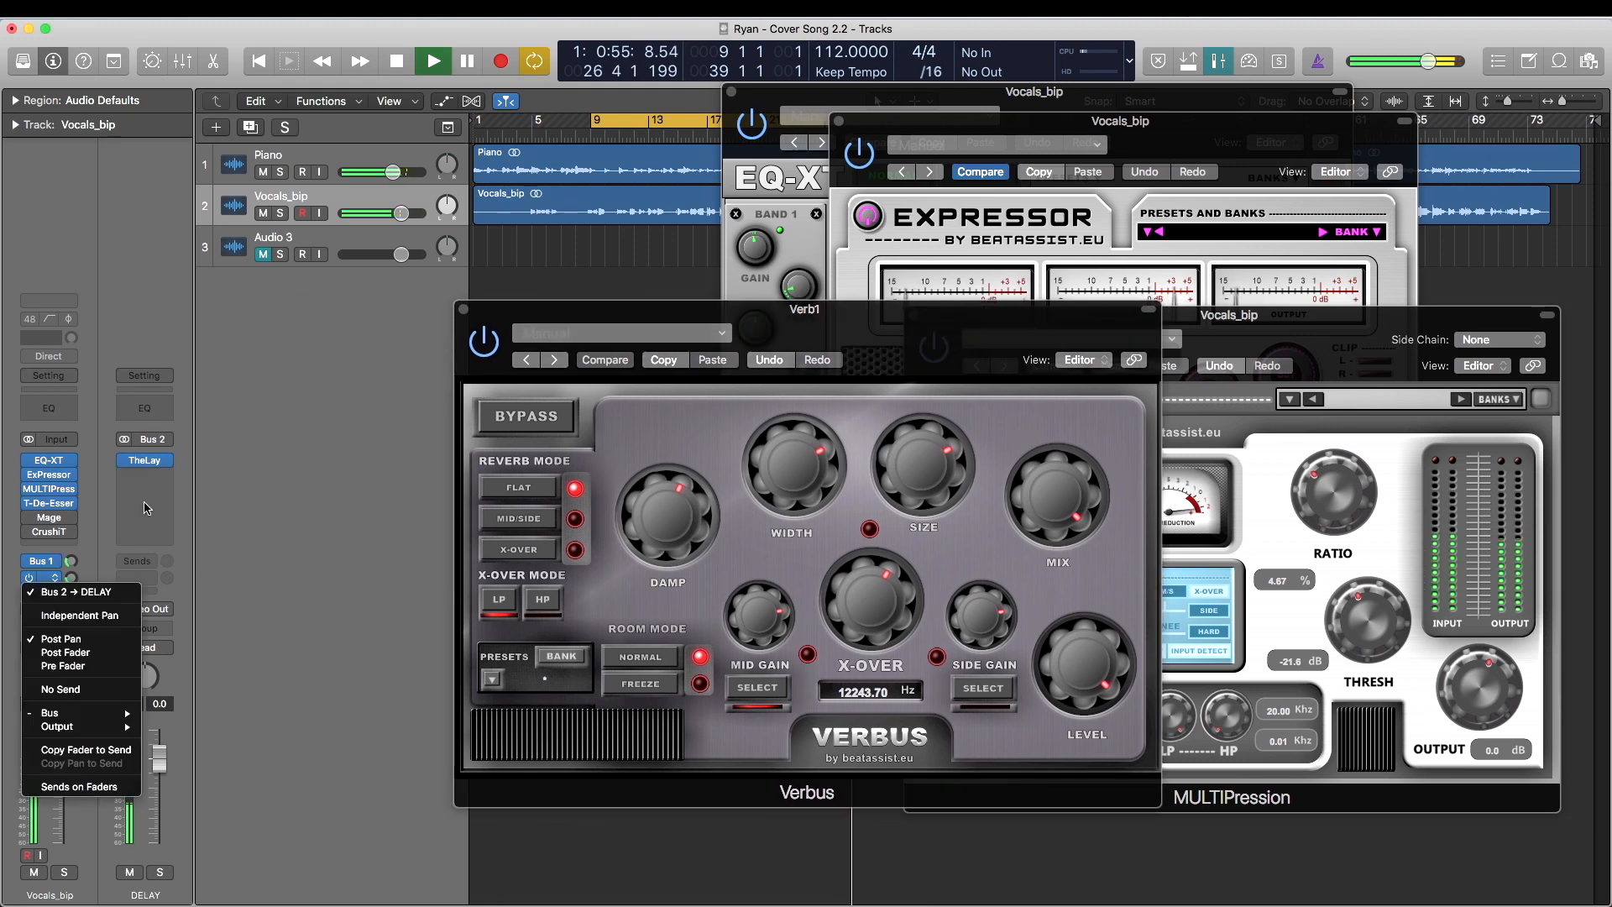
{"action": "left_click", "coordinate": [144, 462]}
{"action": "left_click", "coordinate": [144, 460]}
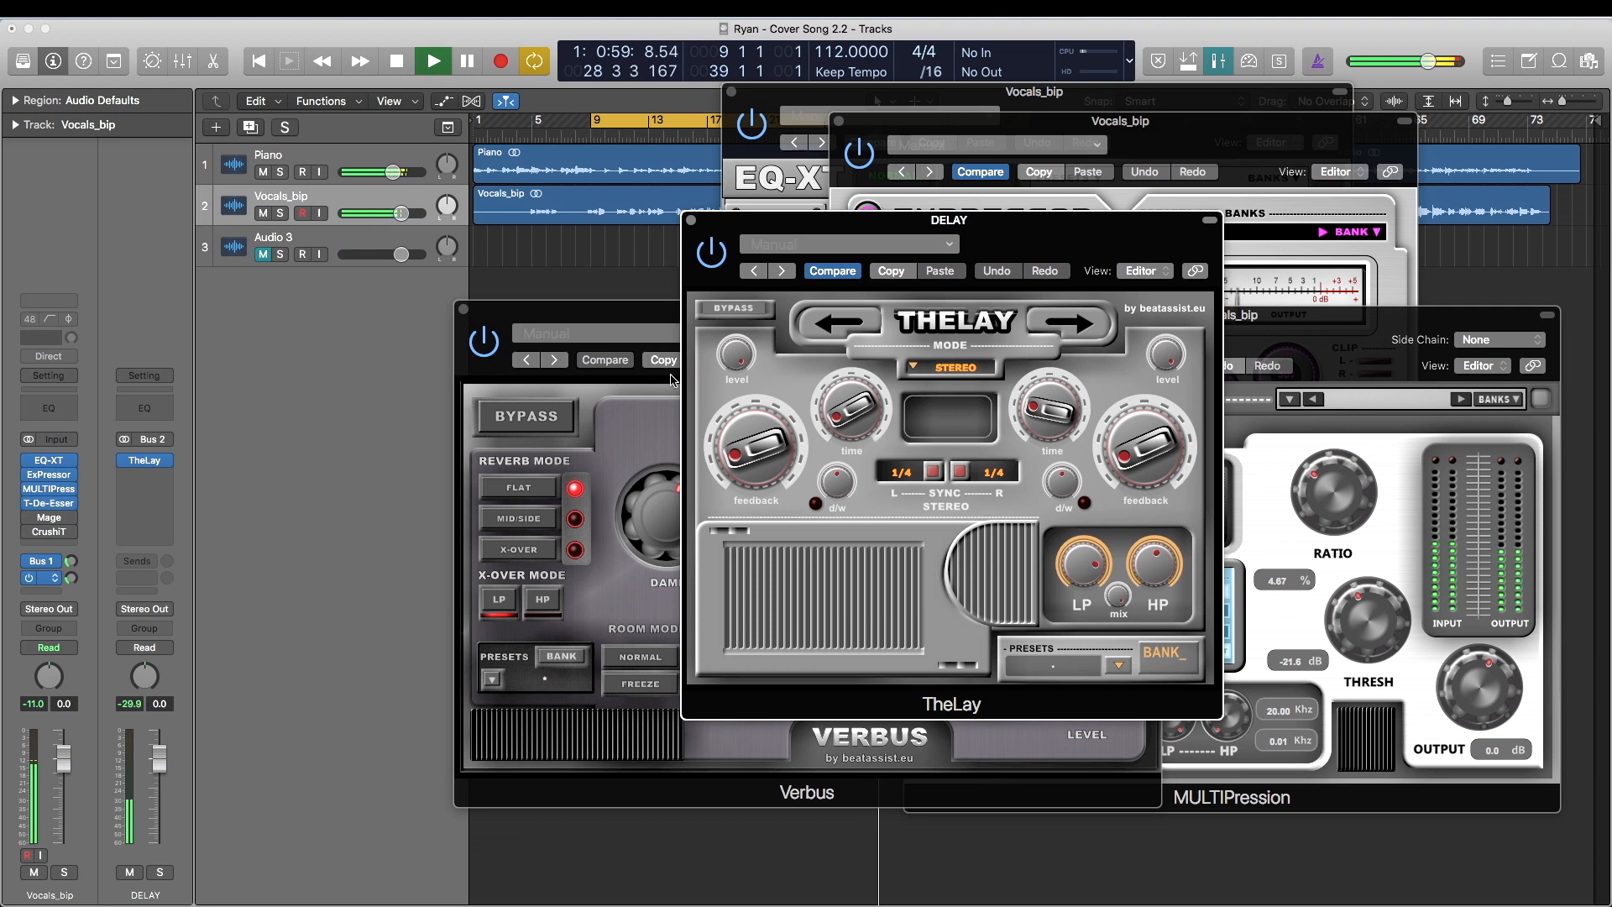
- Solo Vocals_bip, compare it with EQ-XT, ExPressor, MULTIPression and the Bus 1 and Bus 2 sends switched off and on, and stop playback
{"action": "left_click", "coordinate": [279, 214]}
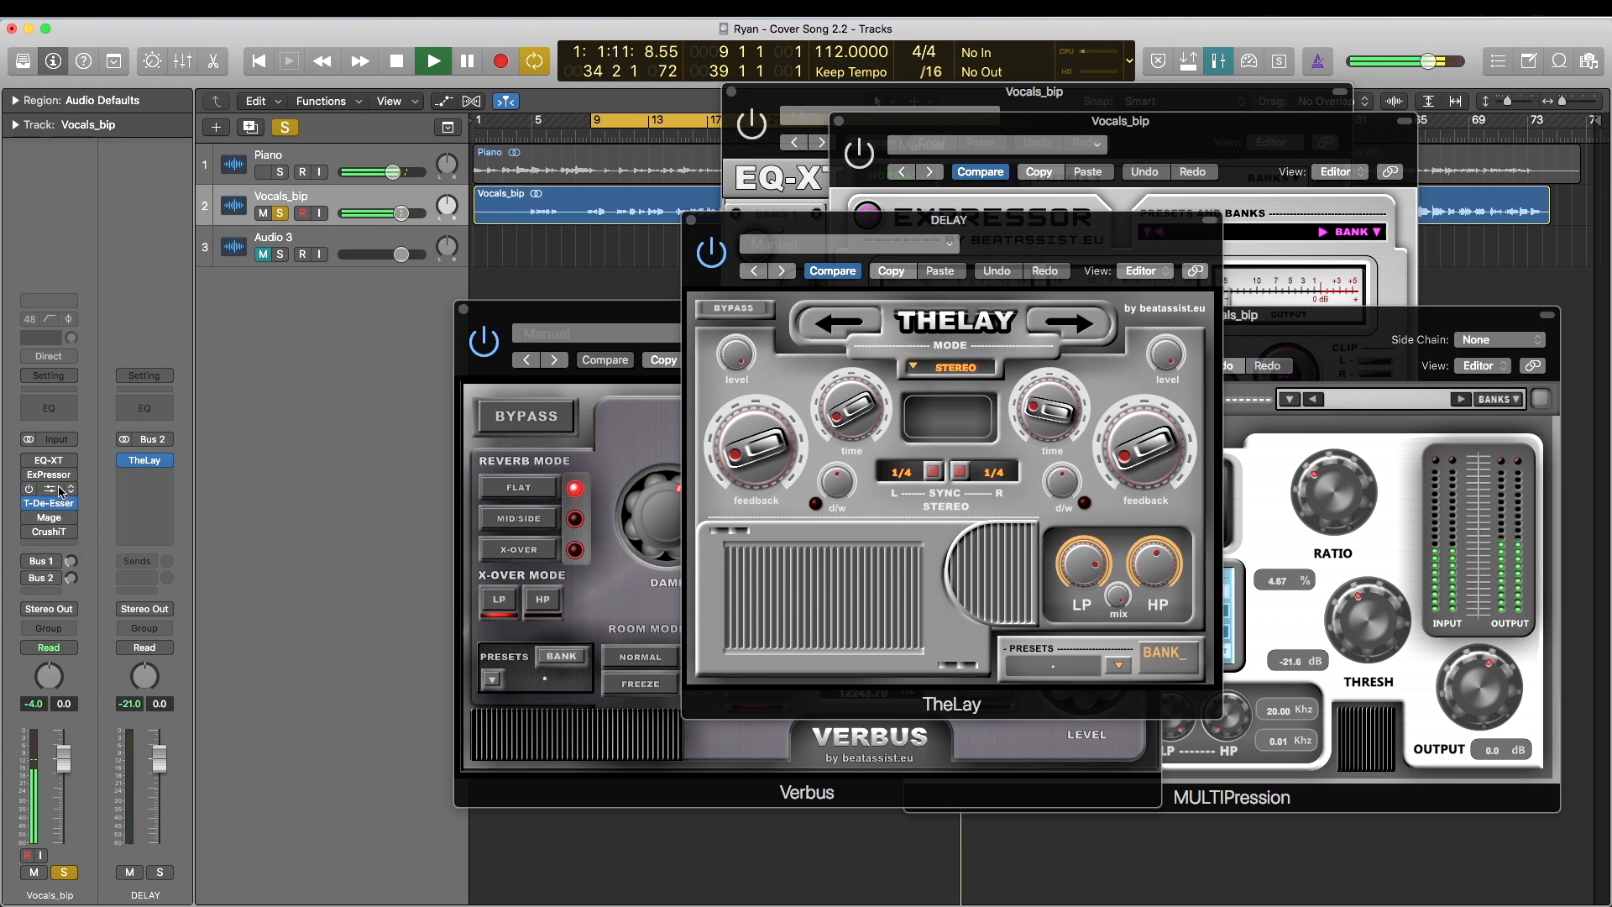
{"action": "left_click", "coordinate": [32, 461]}
{"action": "left_click", "coordinate": [32, 475]}
{"action": "left_click", "coordinate": [32, 489]}
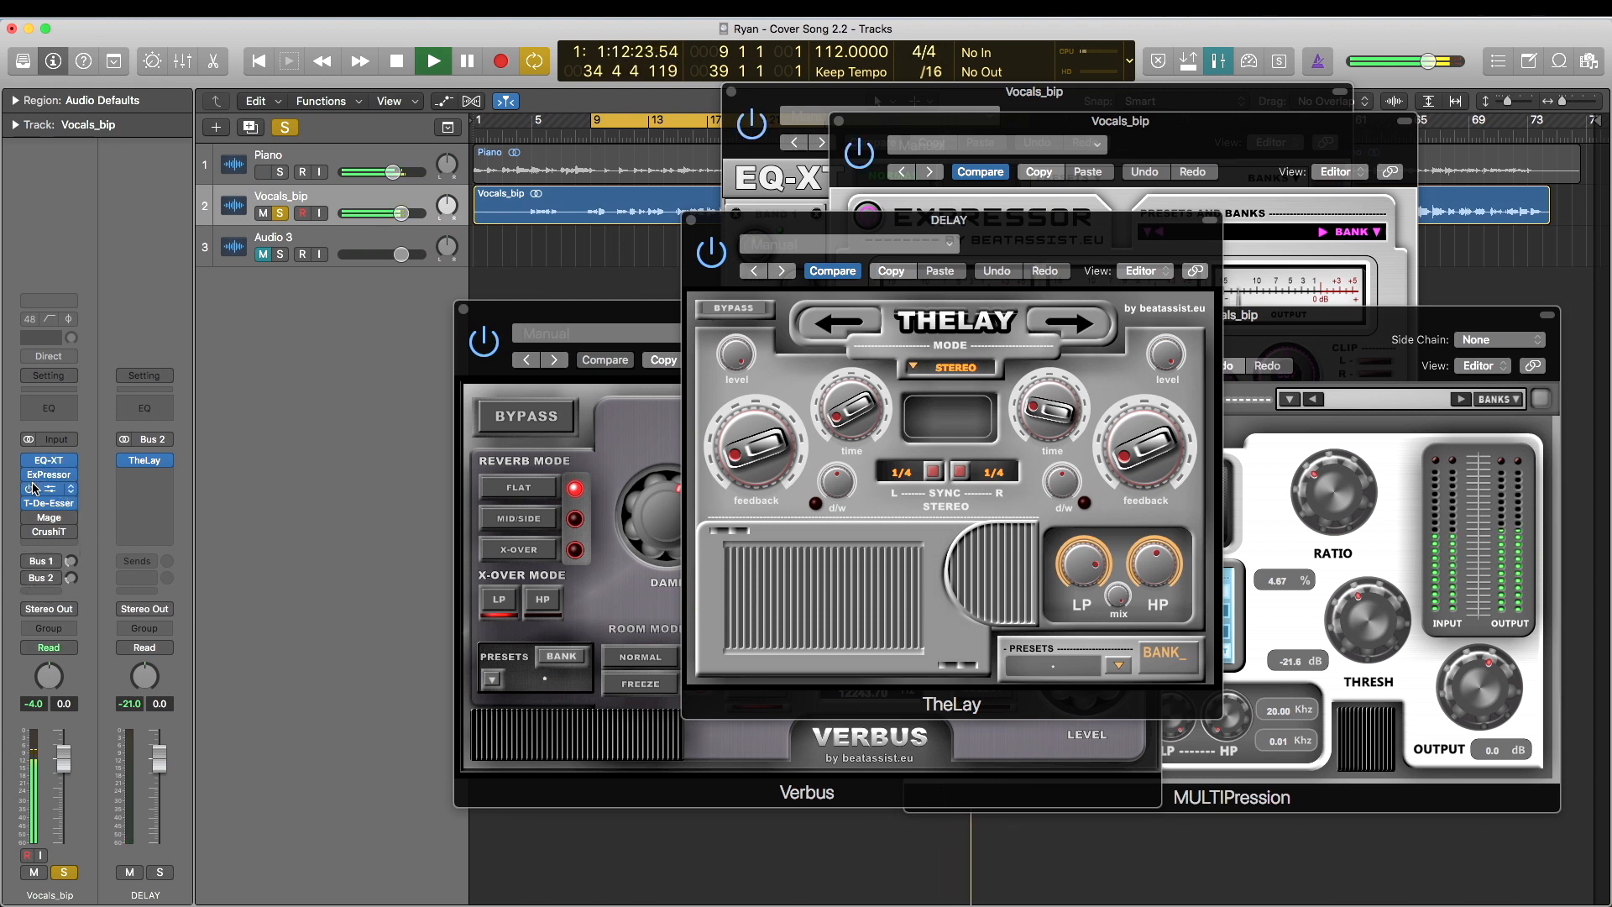
{"action": "left_click", "coordinate": [39, 561]}
{"action": "left_click", "coordinate": [32, 578]}
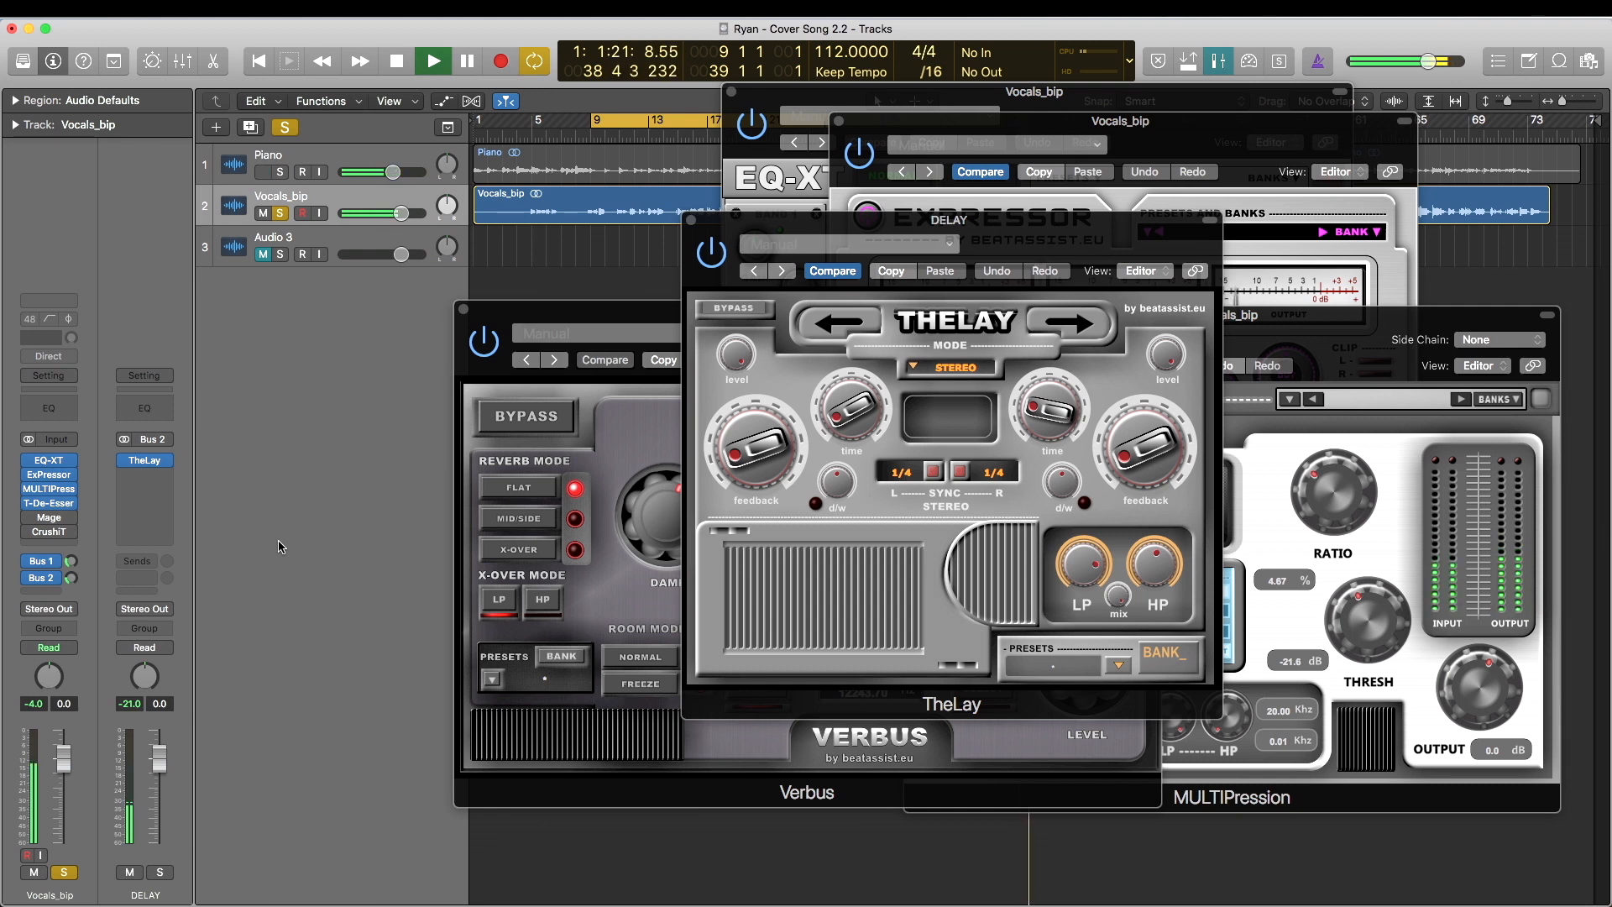
{"action": "key", "text": "space"}
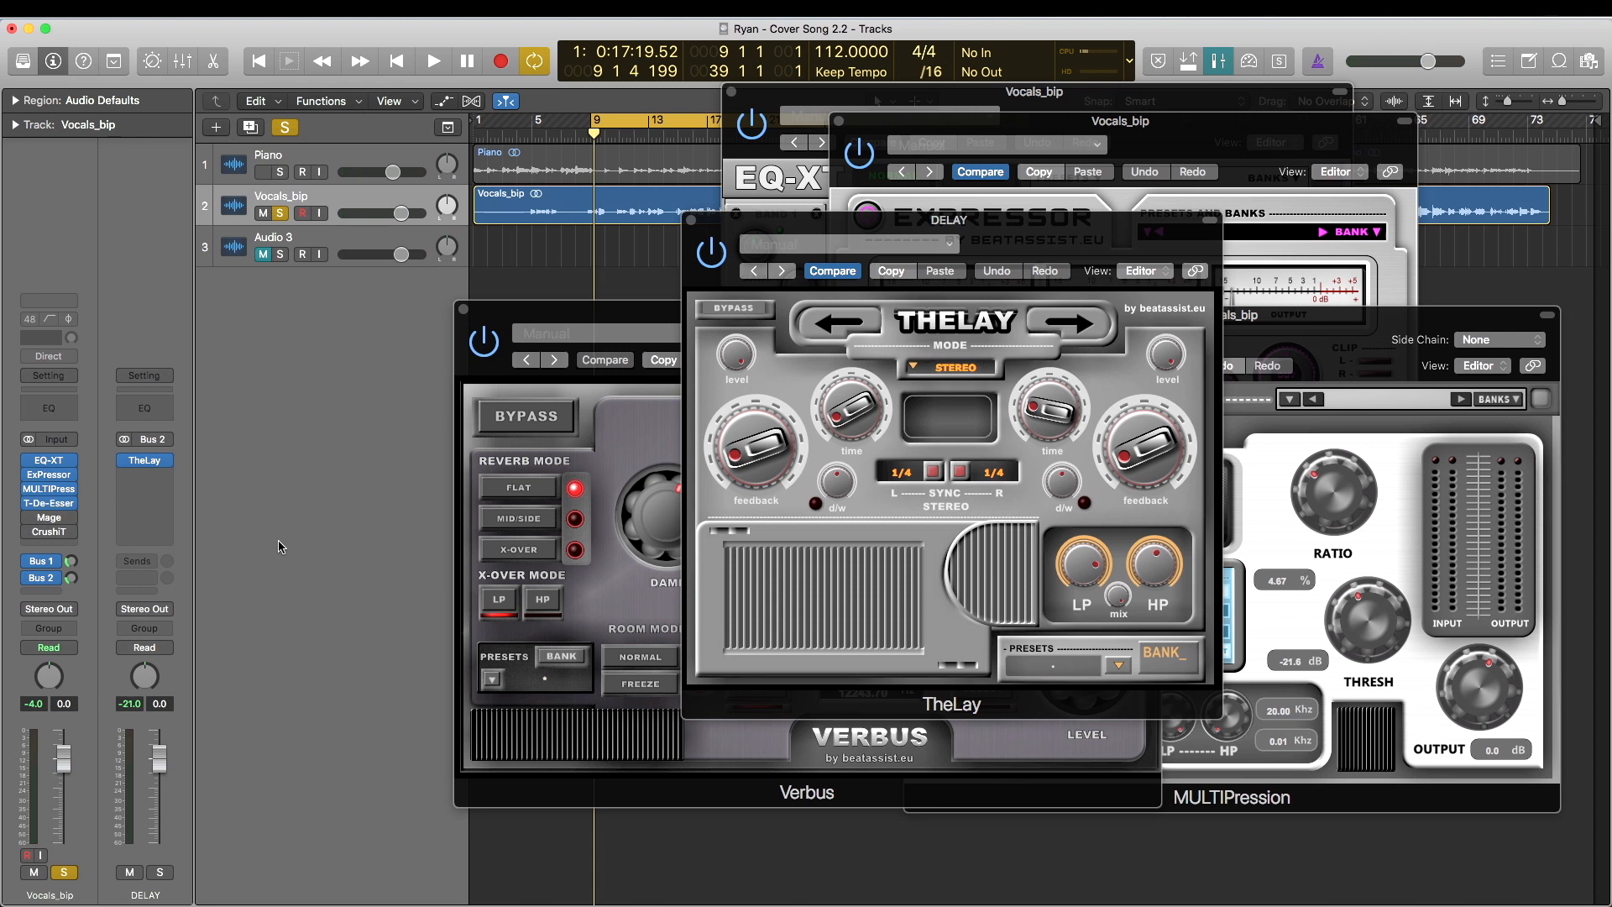
- Bring the vocal's EQ-XT window to the front to examine its bands, and close it
{"action": "left_click", "coordinate": [48, 463]}
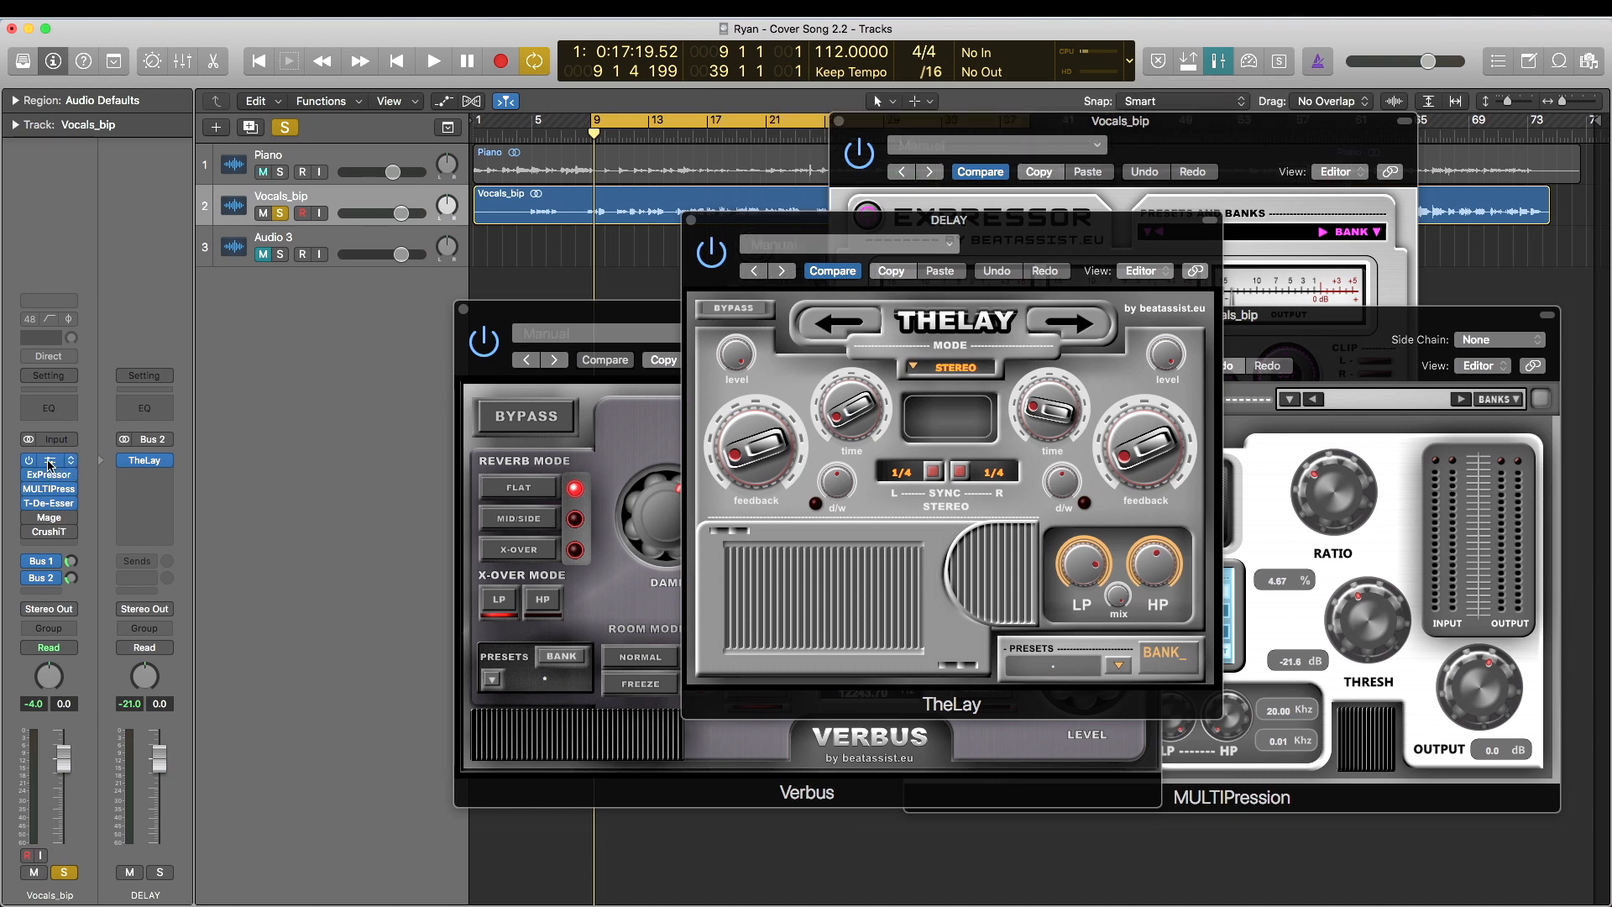
{"action": "left_click", "coordinate": [50, 465]}
{"action": "left_click_drag", "start_coordinate": [1138, 114], "coordinate": [896, 166]}
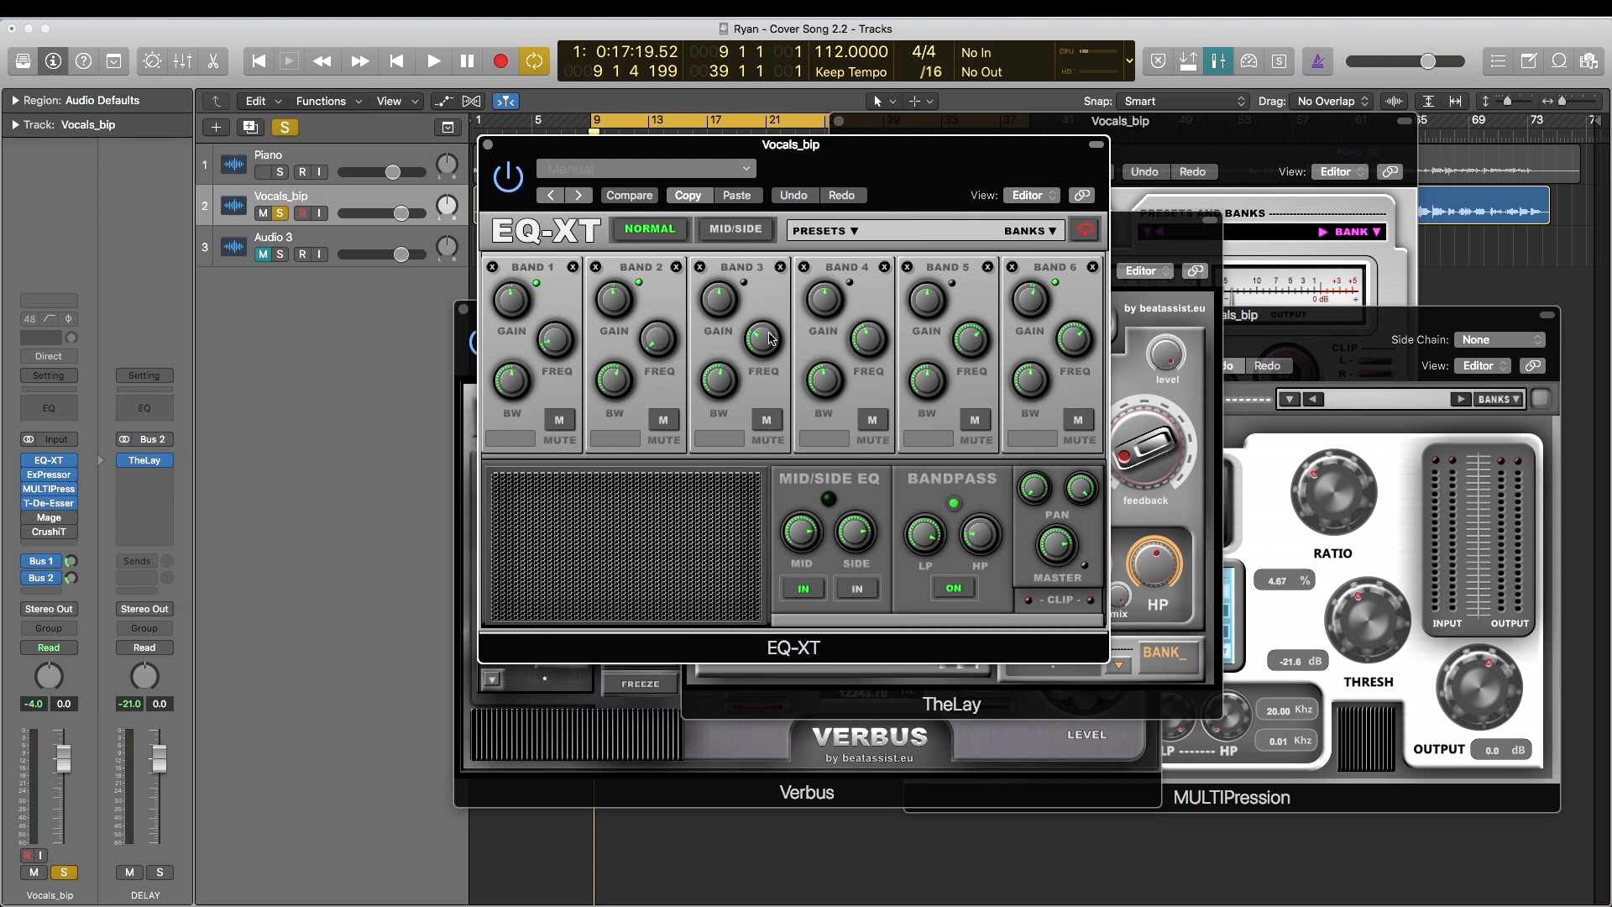
{"action": "left_click", "coordinate": [488, 145]}
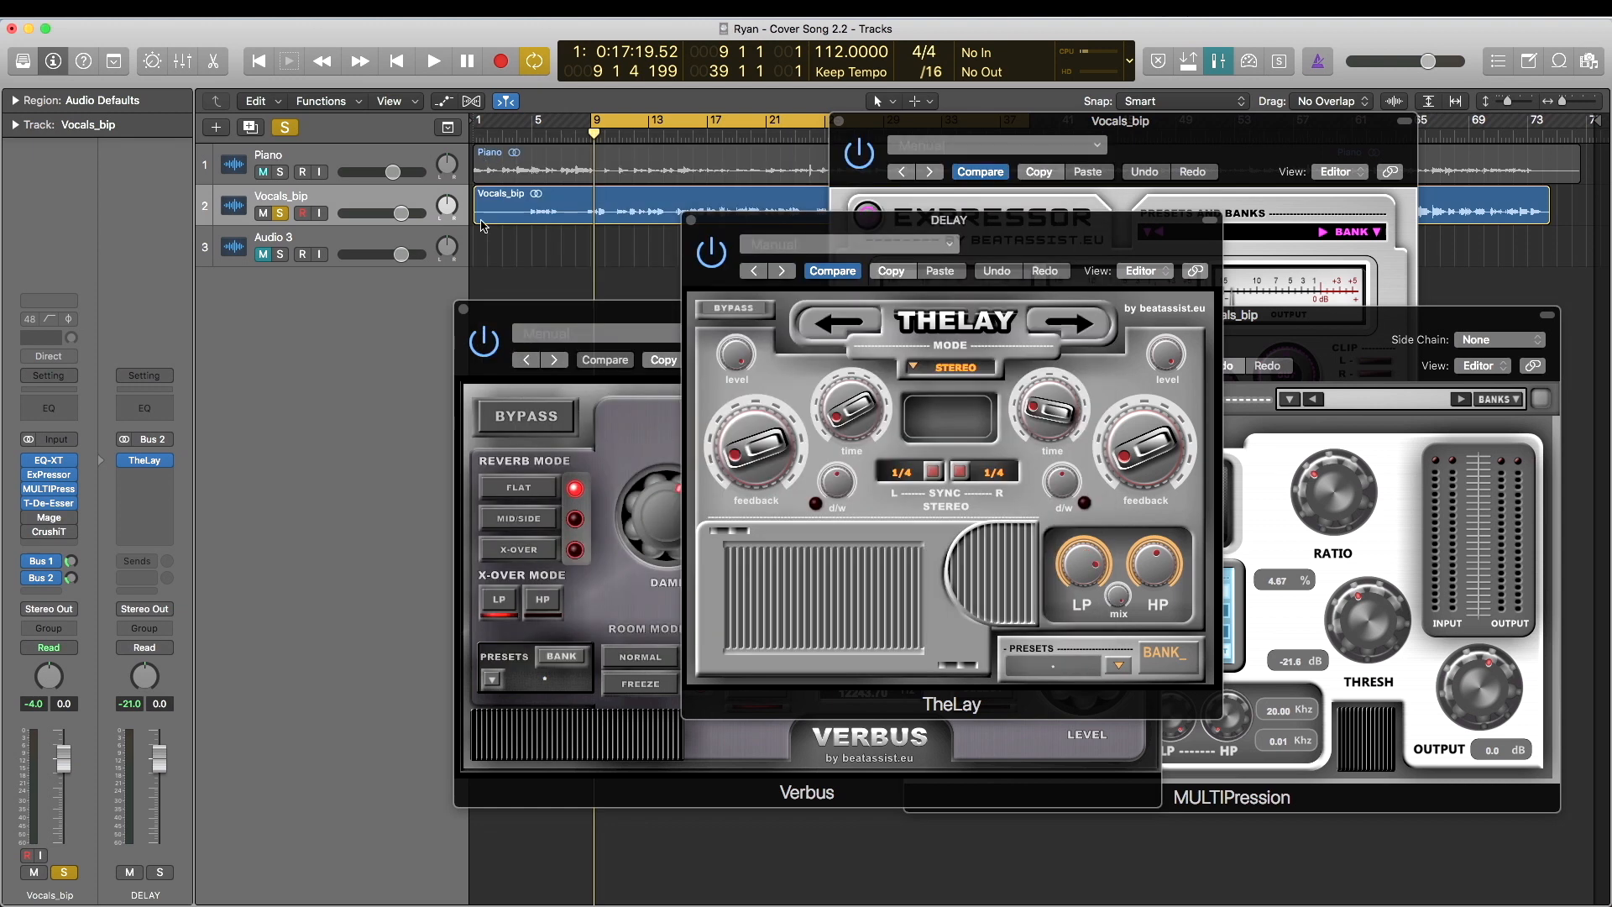
- Bring the vocal's ExPressor and MULTIPression windows to the front and arrange them to show both compressors
{"action": "left_click", "coordinate": [48, 477]}
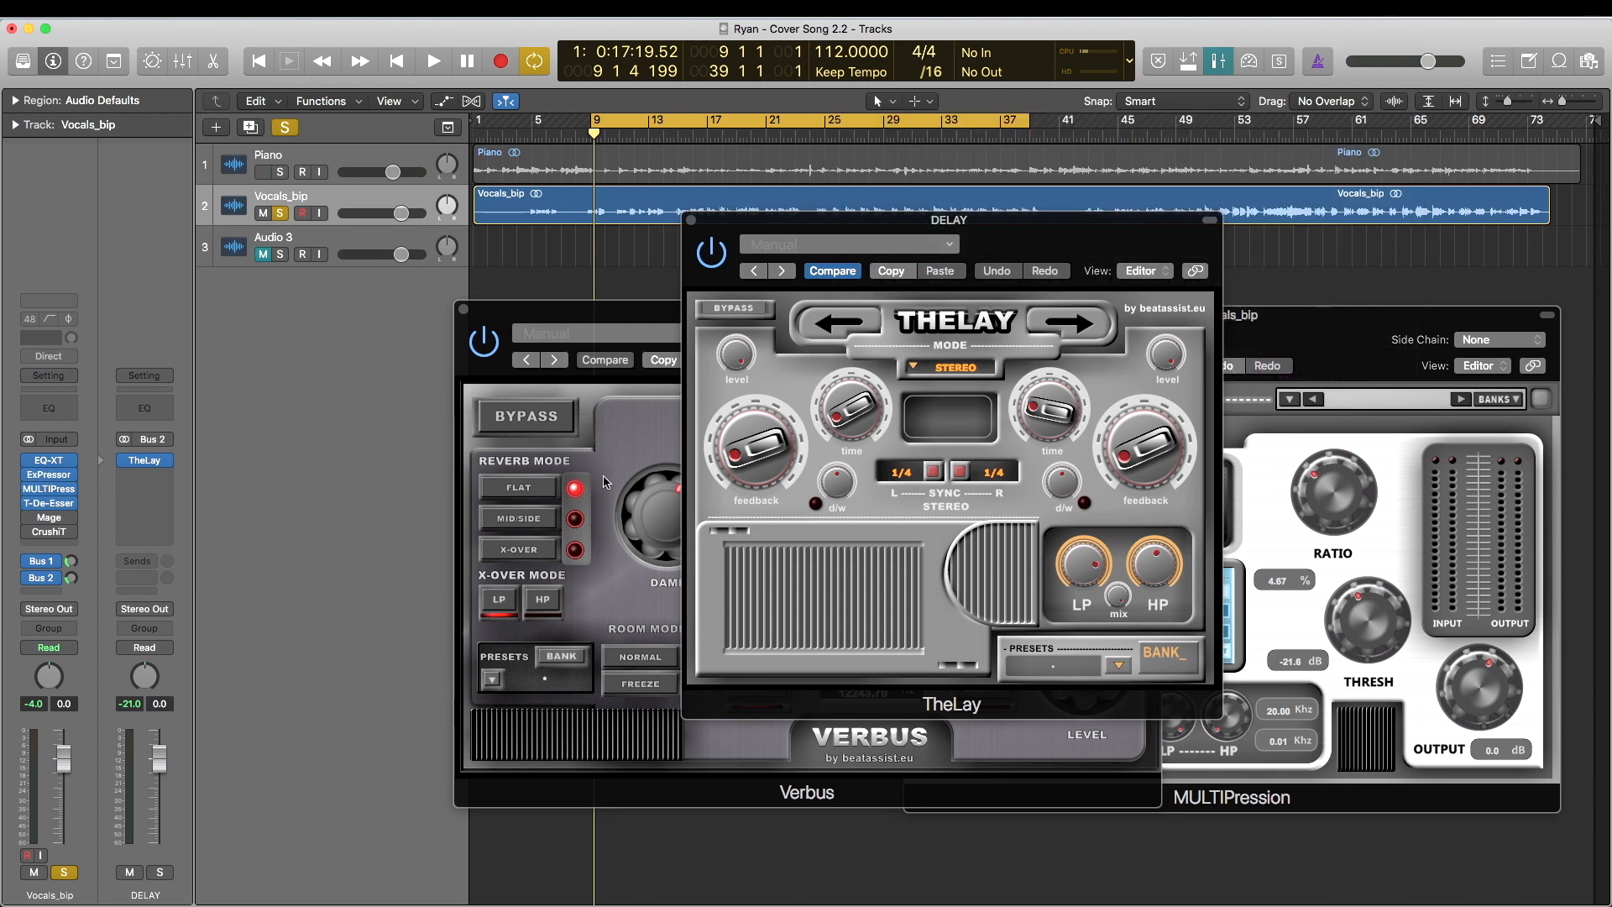
{"action": "left_click", "coordinate": [52, 481]}
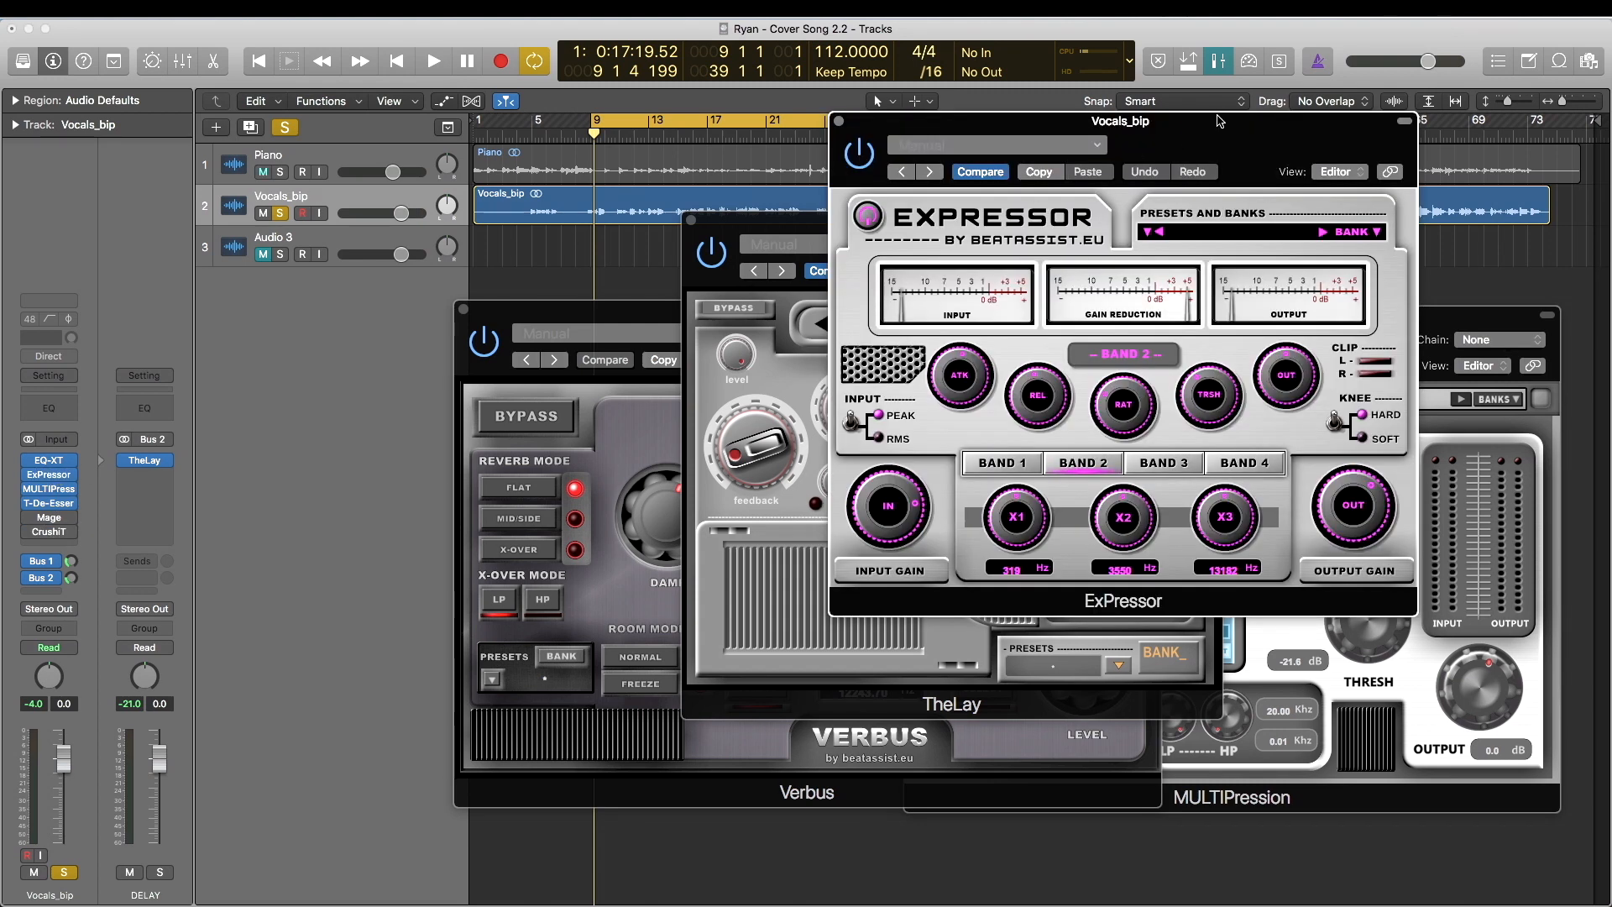
{"action": "left_click_drag", "start_coordinate": [1219, 121], "coordinate": [848, 152]}
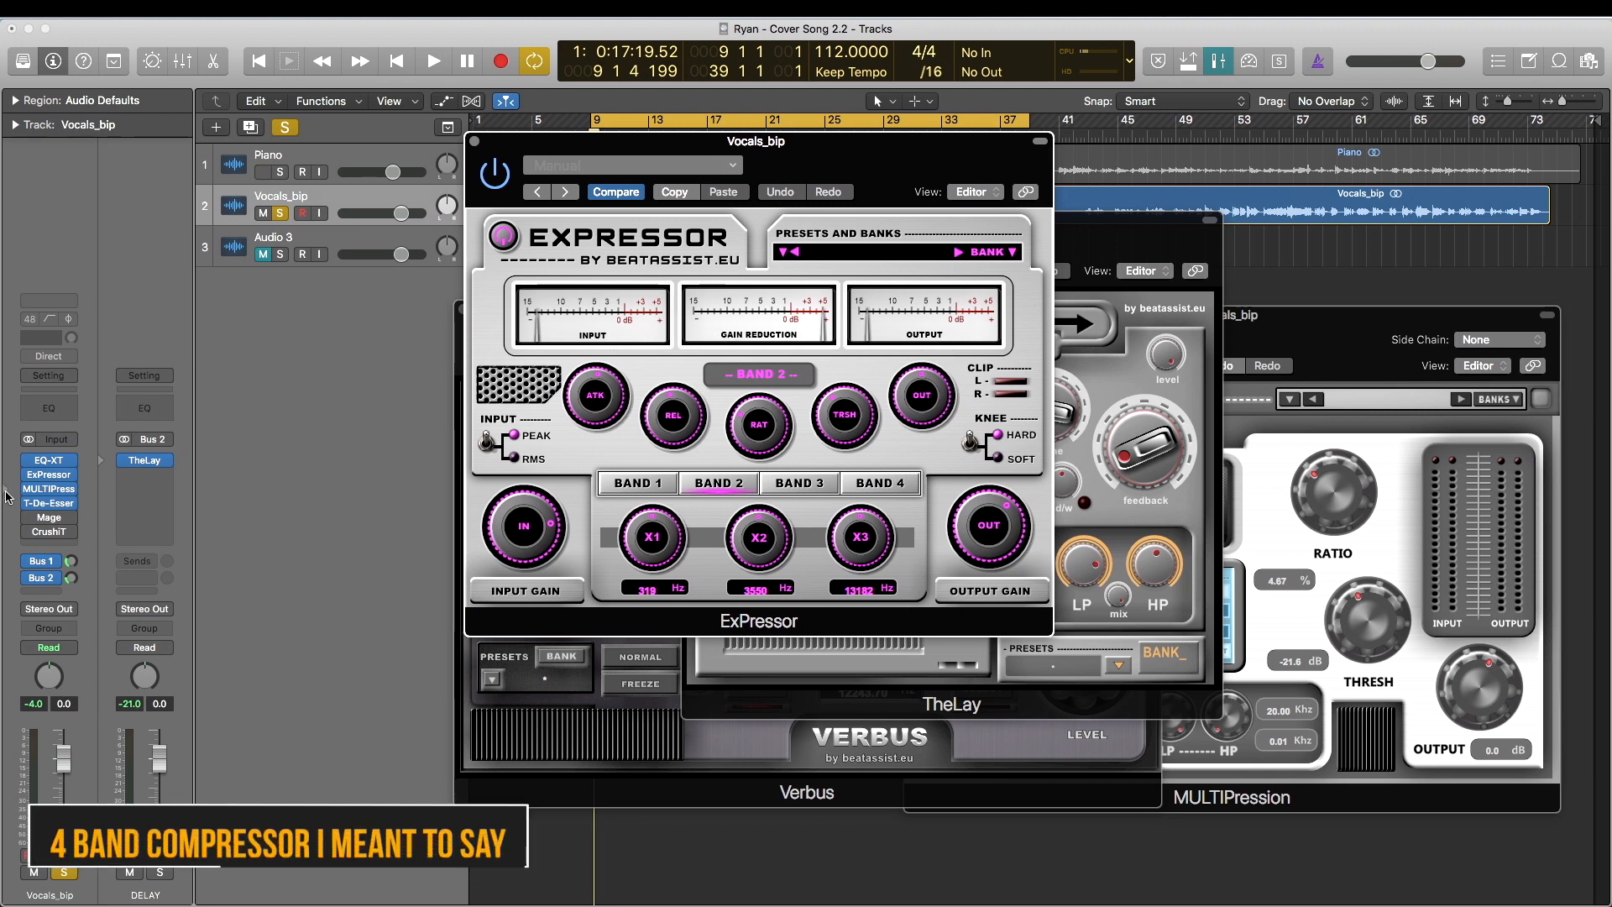
{"action": "left_click", "coordinate": [50, 493]}
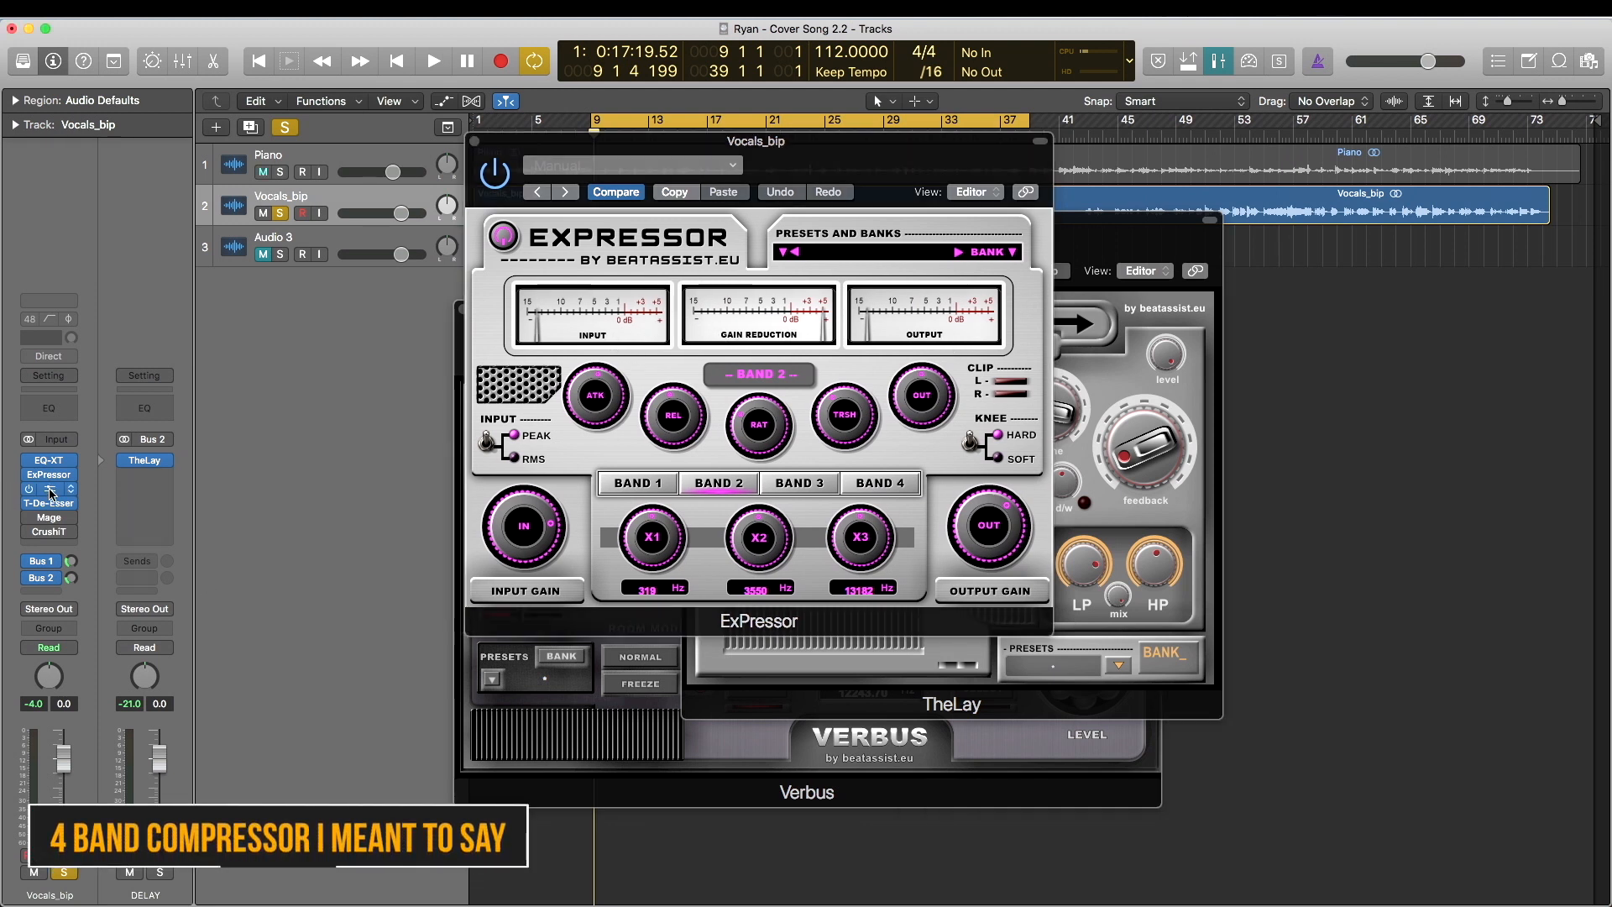
{"action": "left_click", "coordinate": [51, 493]}
{"action": "left_click_drag", "start_coordinate": [1284, 325], "coordinate": [1123, 322]}
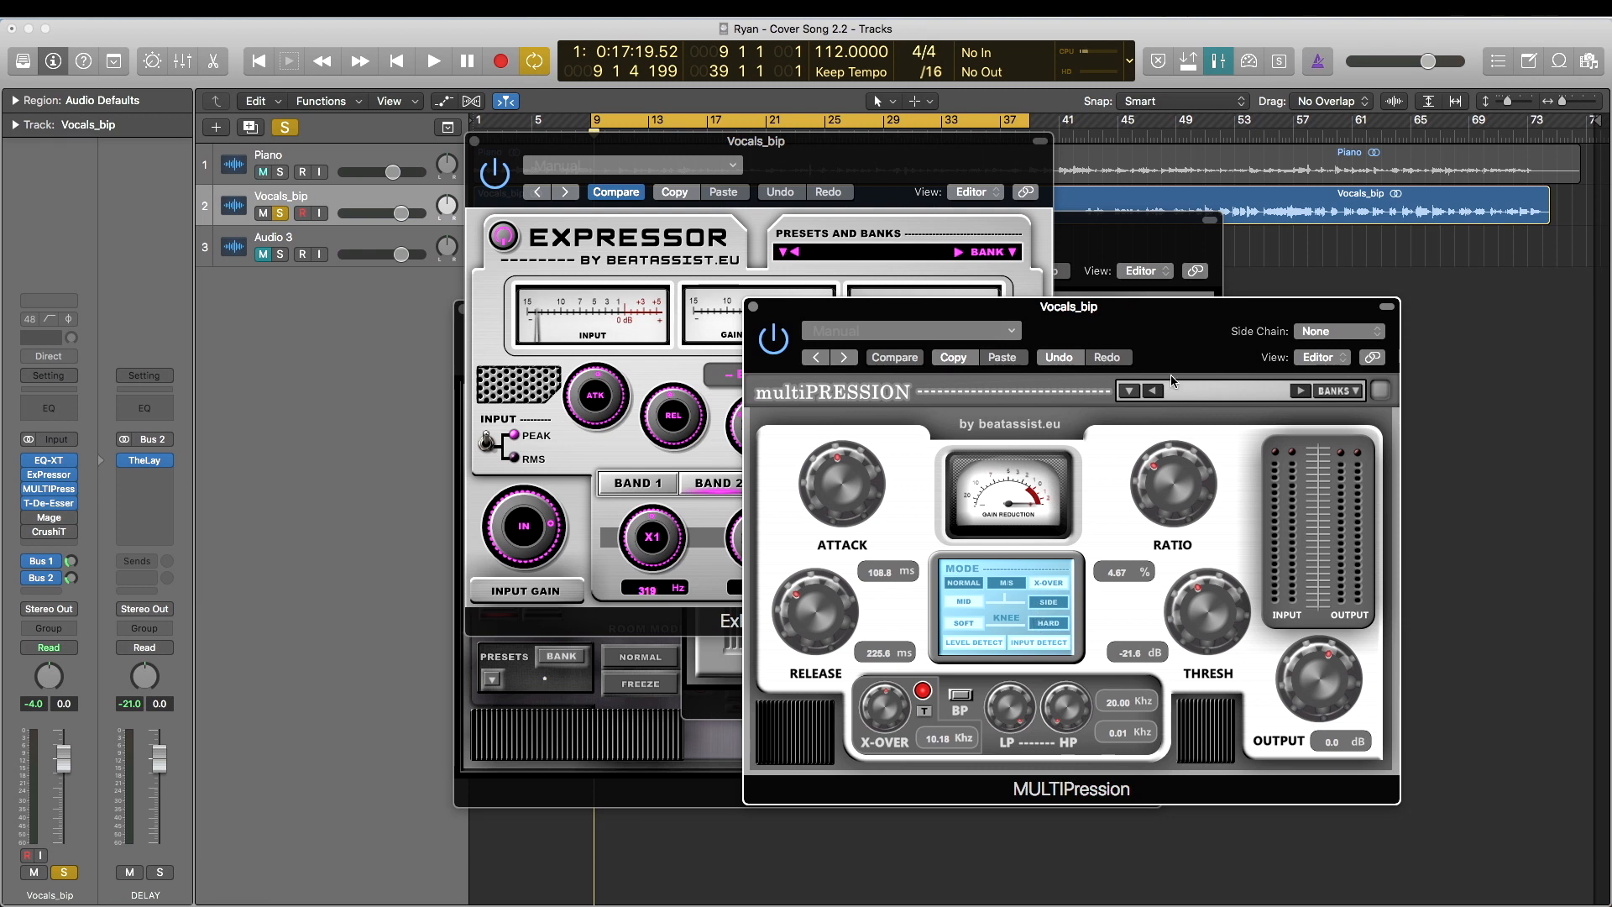
{"action": "left_click_drag", "start_coordinate": [1174, 360], "coordinate": [1135, 300]}
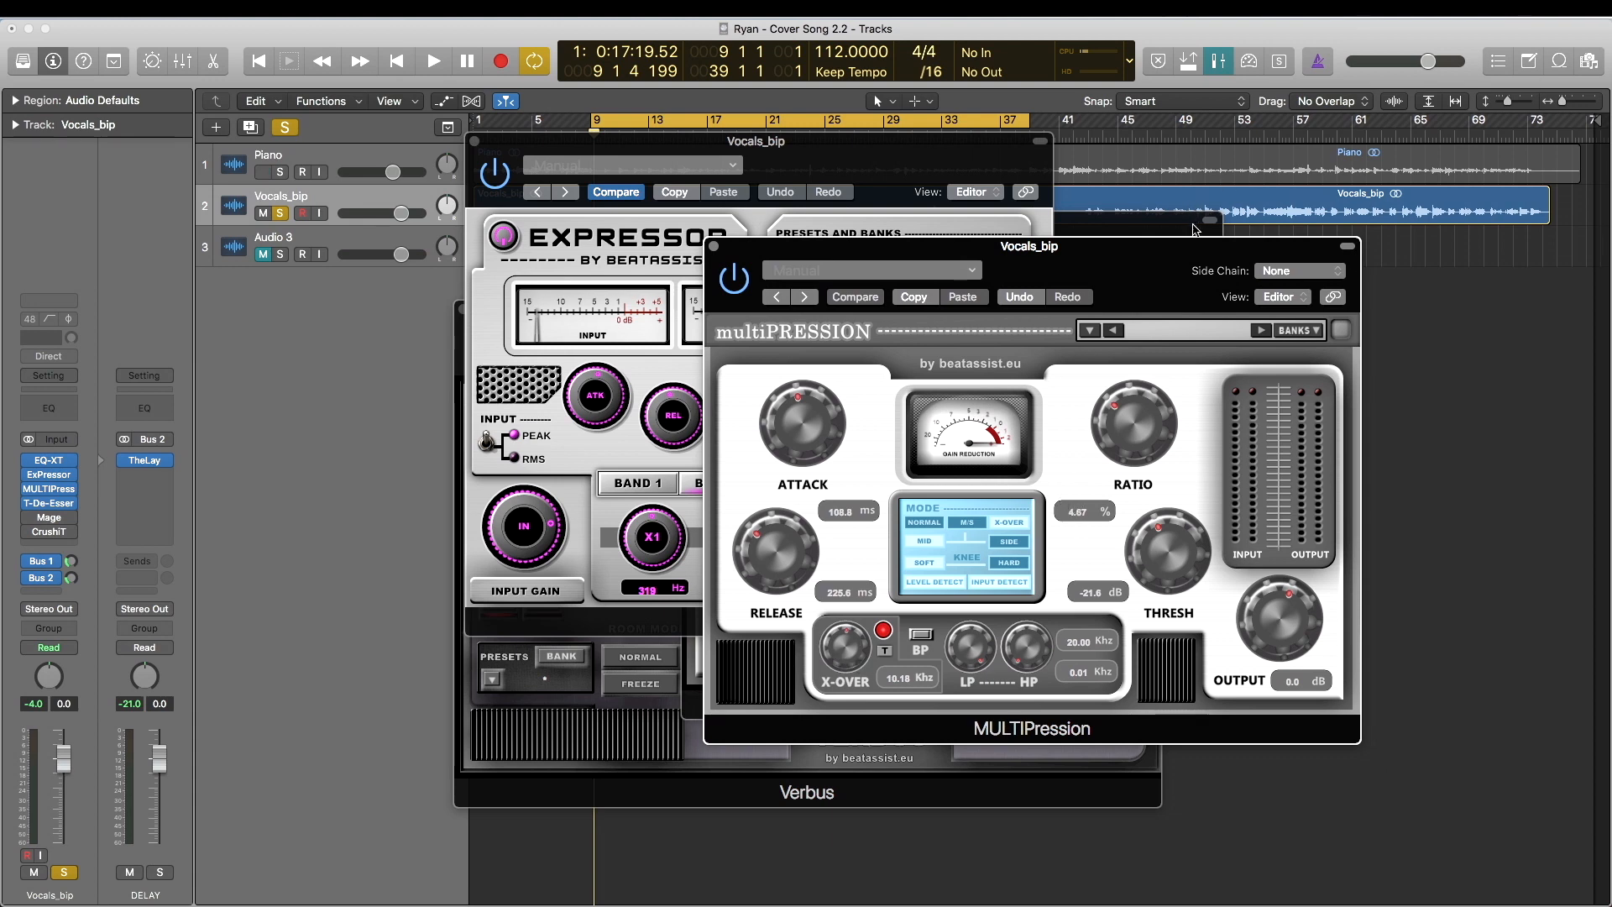
{"action": "left_click_drag", "start_coordinate": [1114, 276], "coordinate": [1205, 260]}
- Look through ExPressor's Band 1 to Band 4 settings, leave Band 3 selected, and close the ExPressor and MULTIPression windows
{"action": "left_click", "coordinate": [899, 150]}
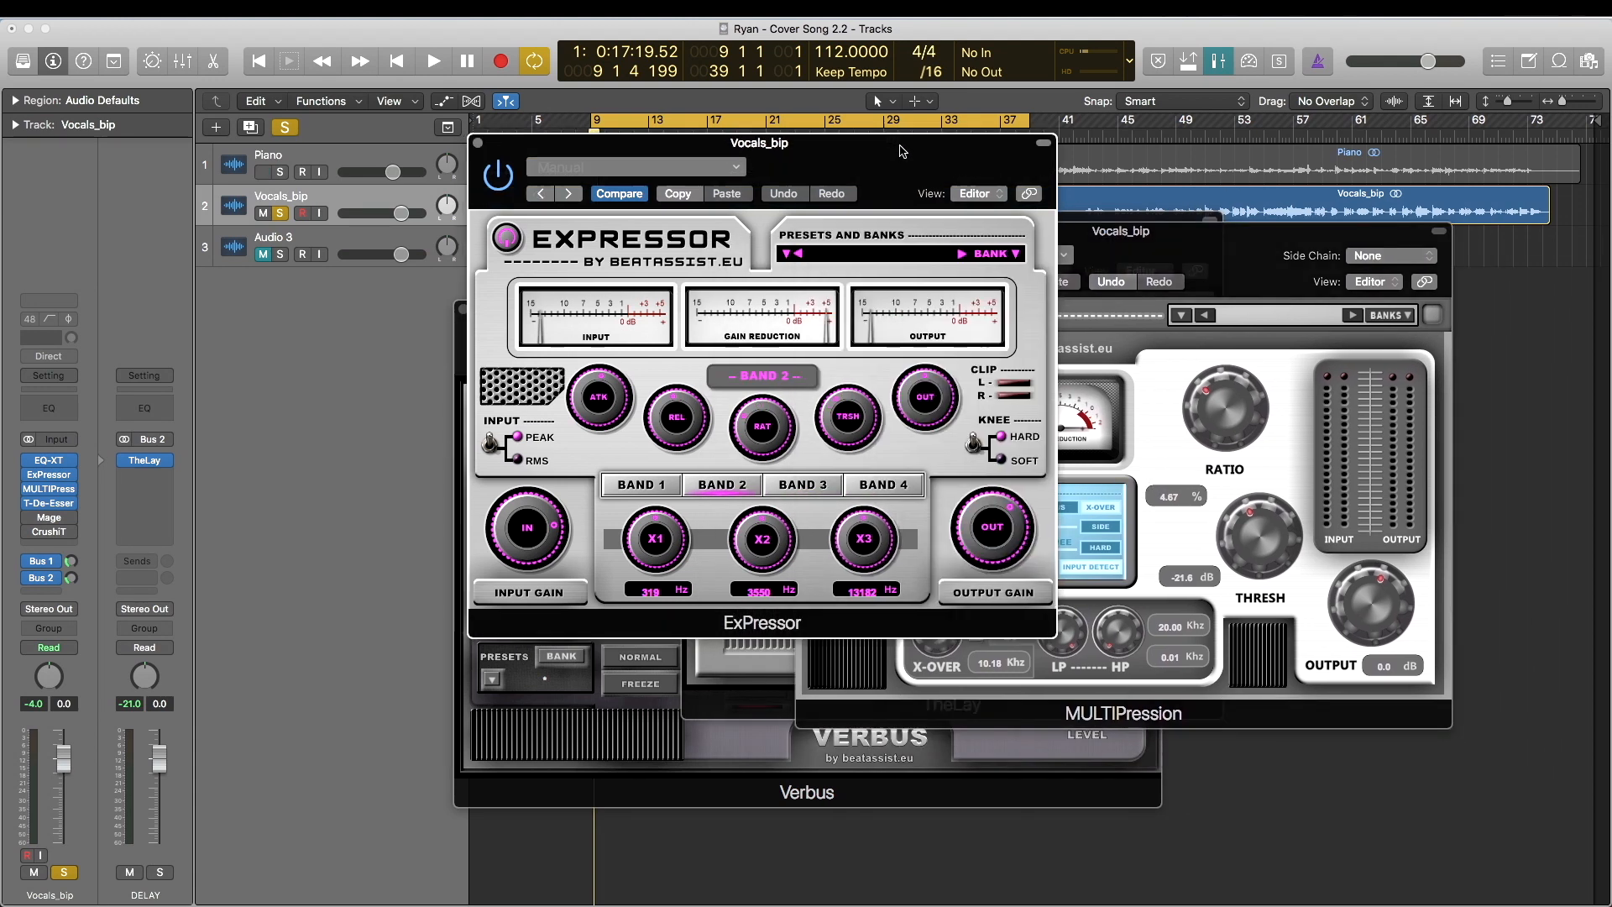
{"action": "left_click_drag", "start_coordinate": [902, 151], "coordinate": [984, 152]}
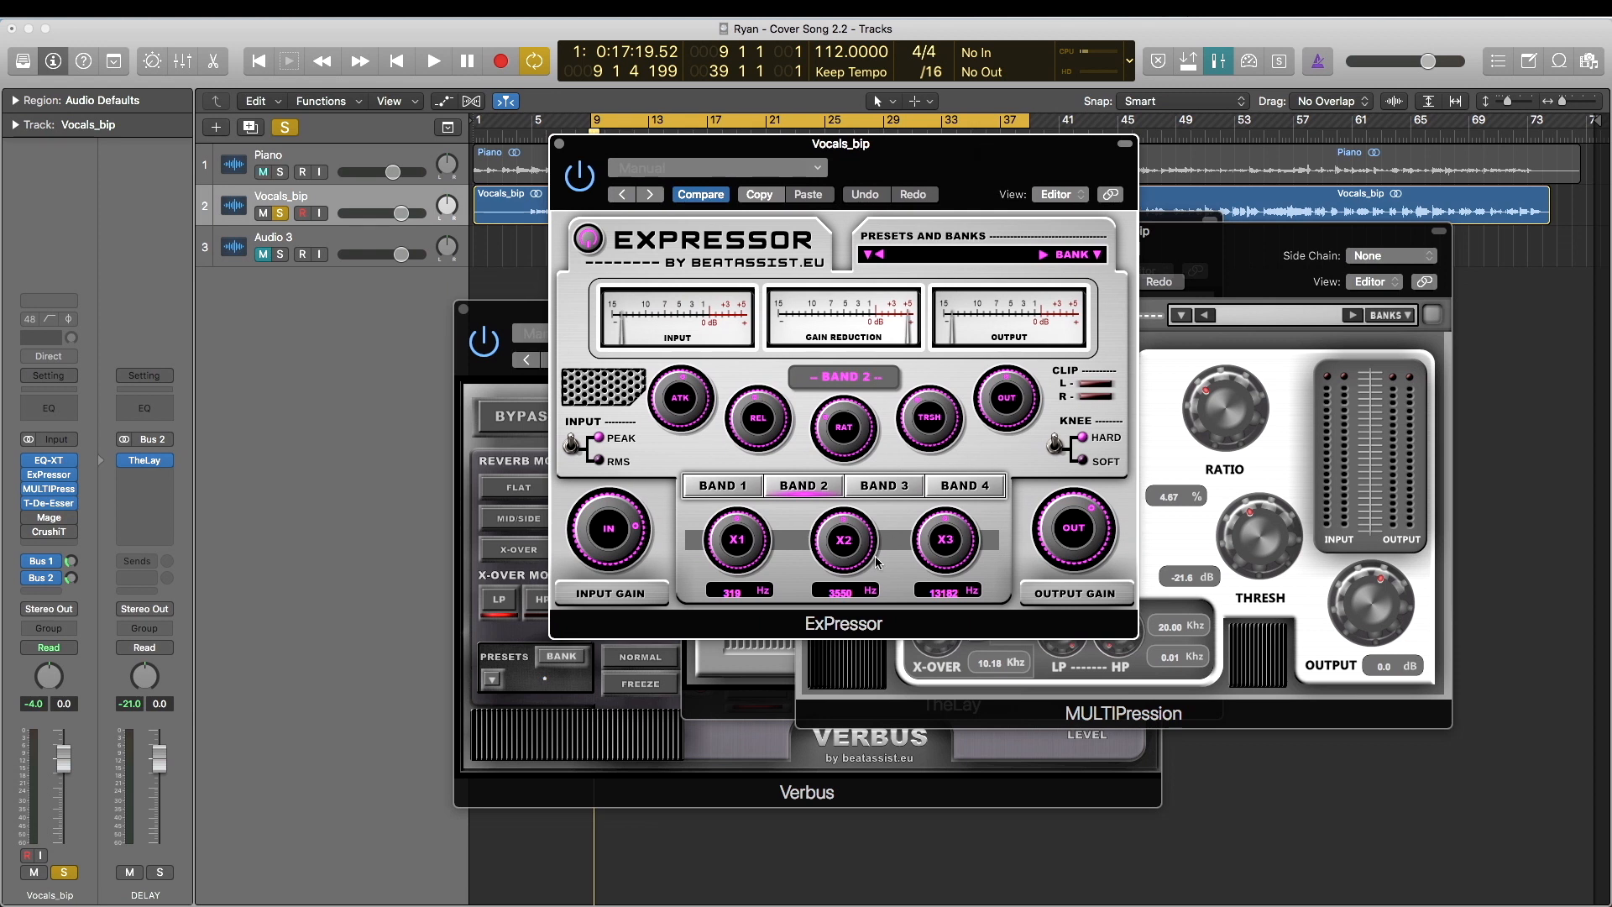
{"action": "left_click", "coordinate": [730, 487]}
{"action": "left_click", "coordinate": [793, 495]}
{"action": "left_click", "coordinate": [880, 490]}
{"action": "left_click", "coordinate": [966, 495]}
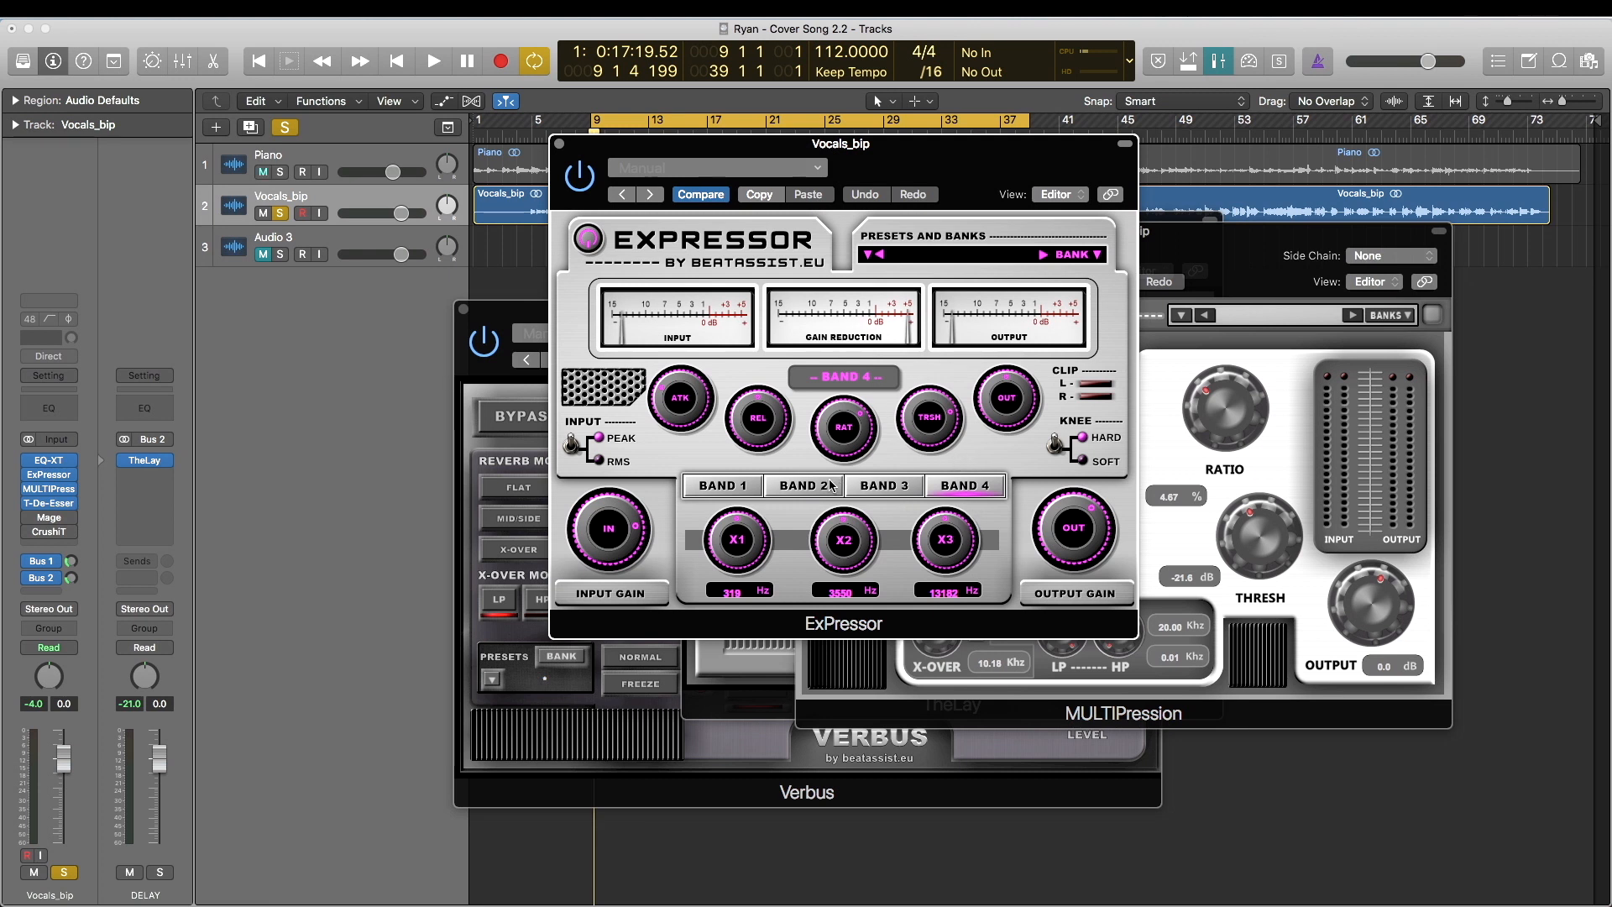
{"action": "left_click", "coordinate": [882, 489]}
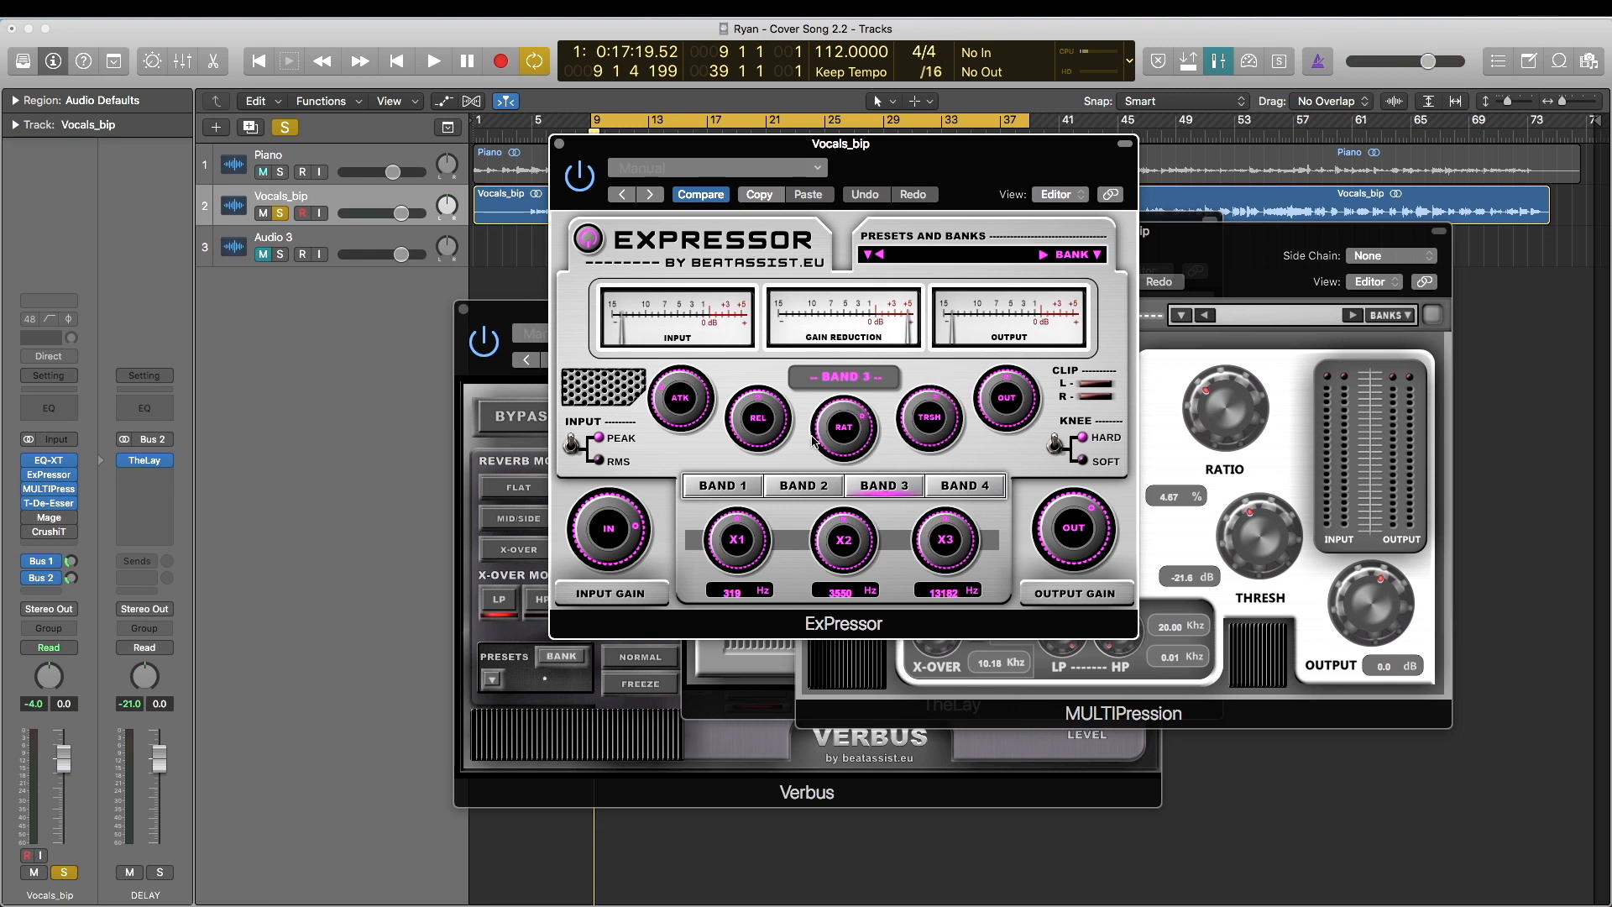
{"action": "left_click", "coordinate": [561, 144]}
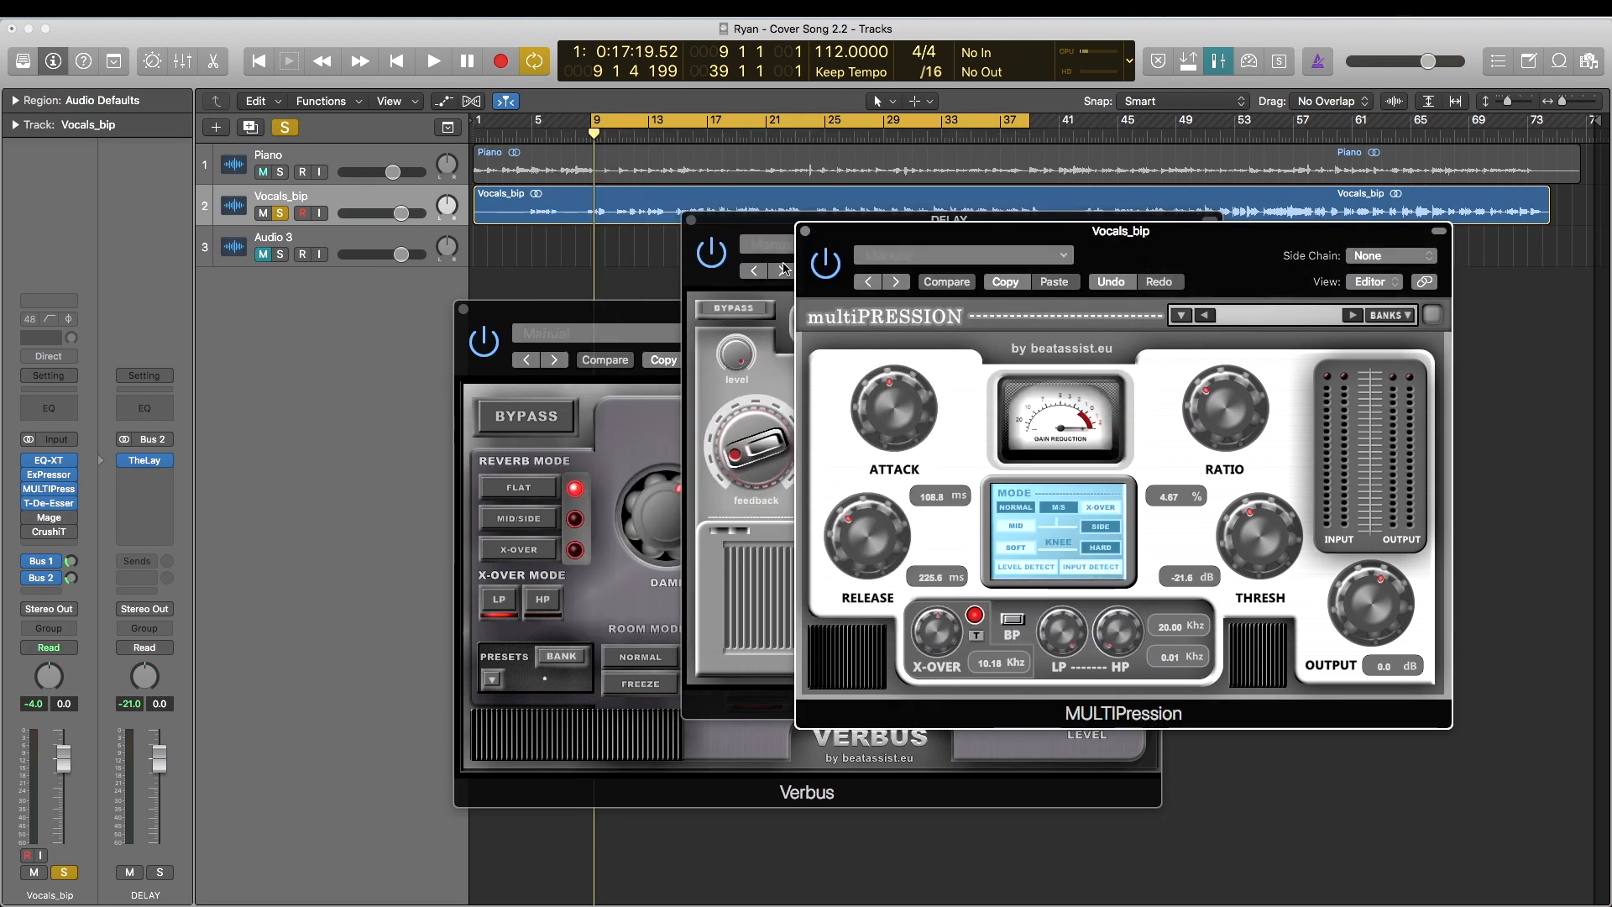
{"action": "left_click", "coordinate": [805, 232]}
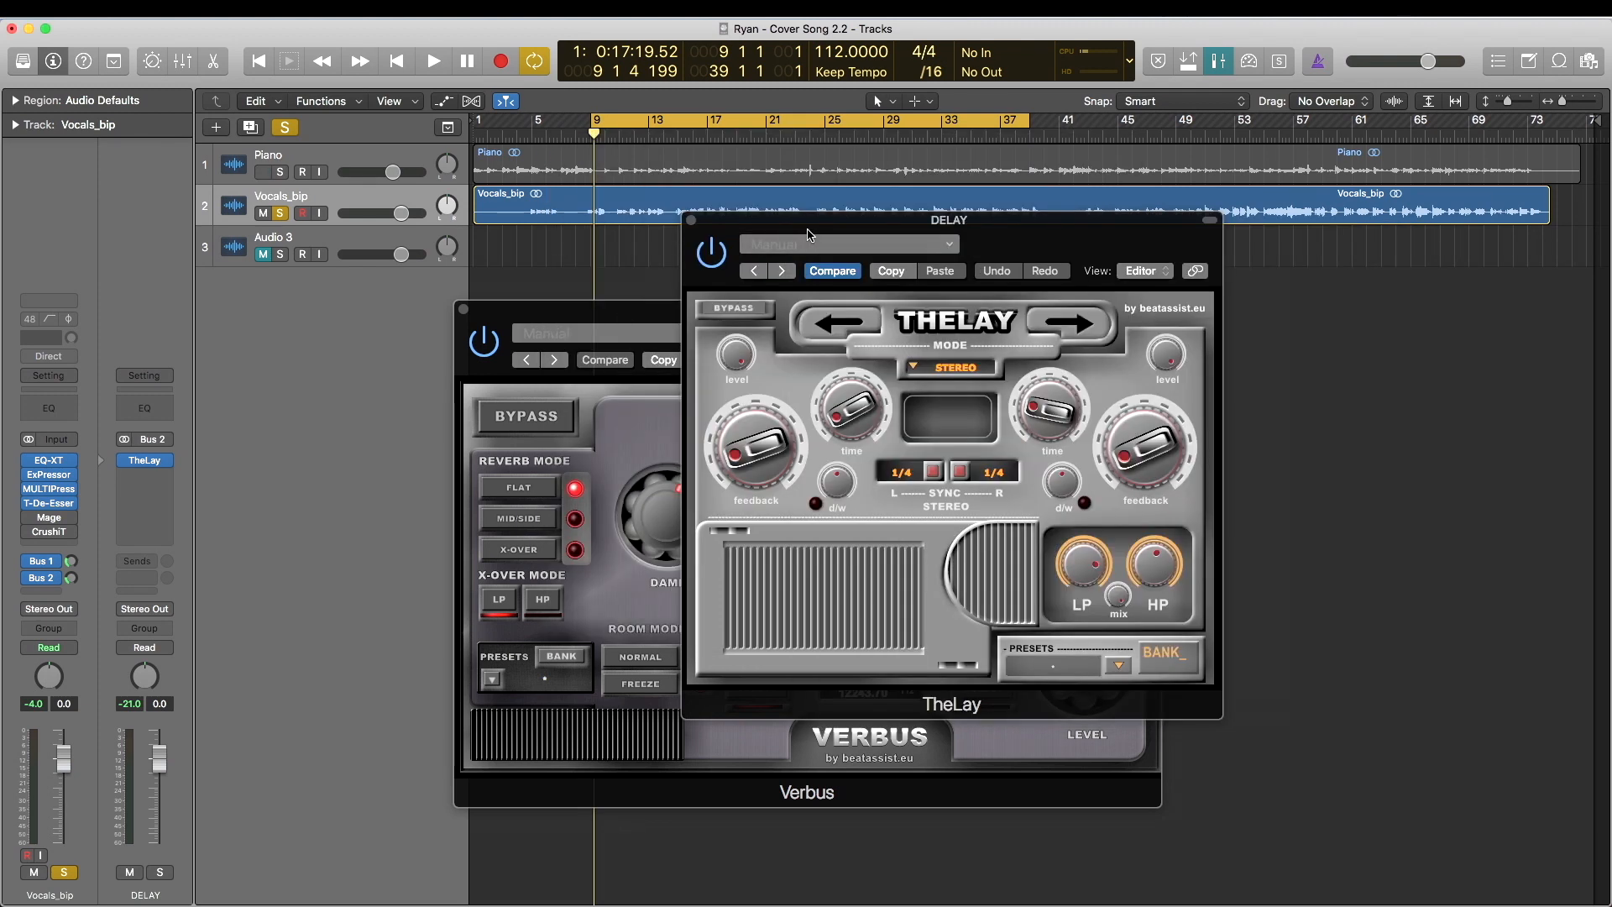
- Open the Mage stereo tool on the vocal channel and close the TheLay and Verbus windows
{"action": "left_click", "coordinate": [51, 519]}
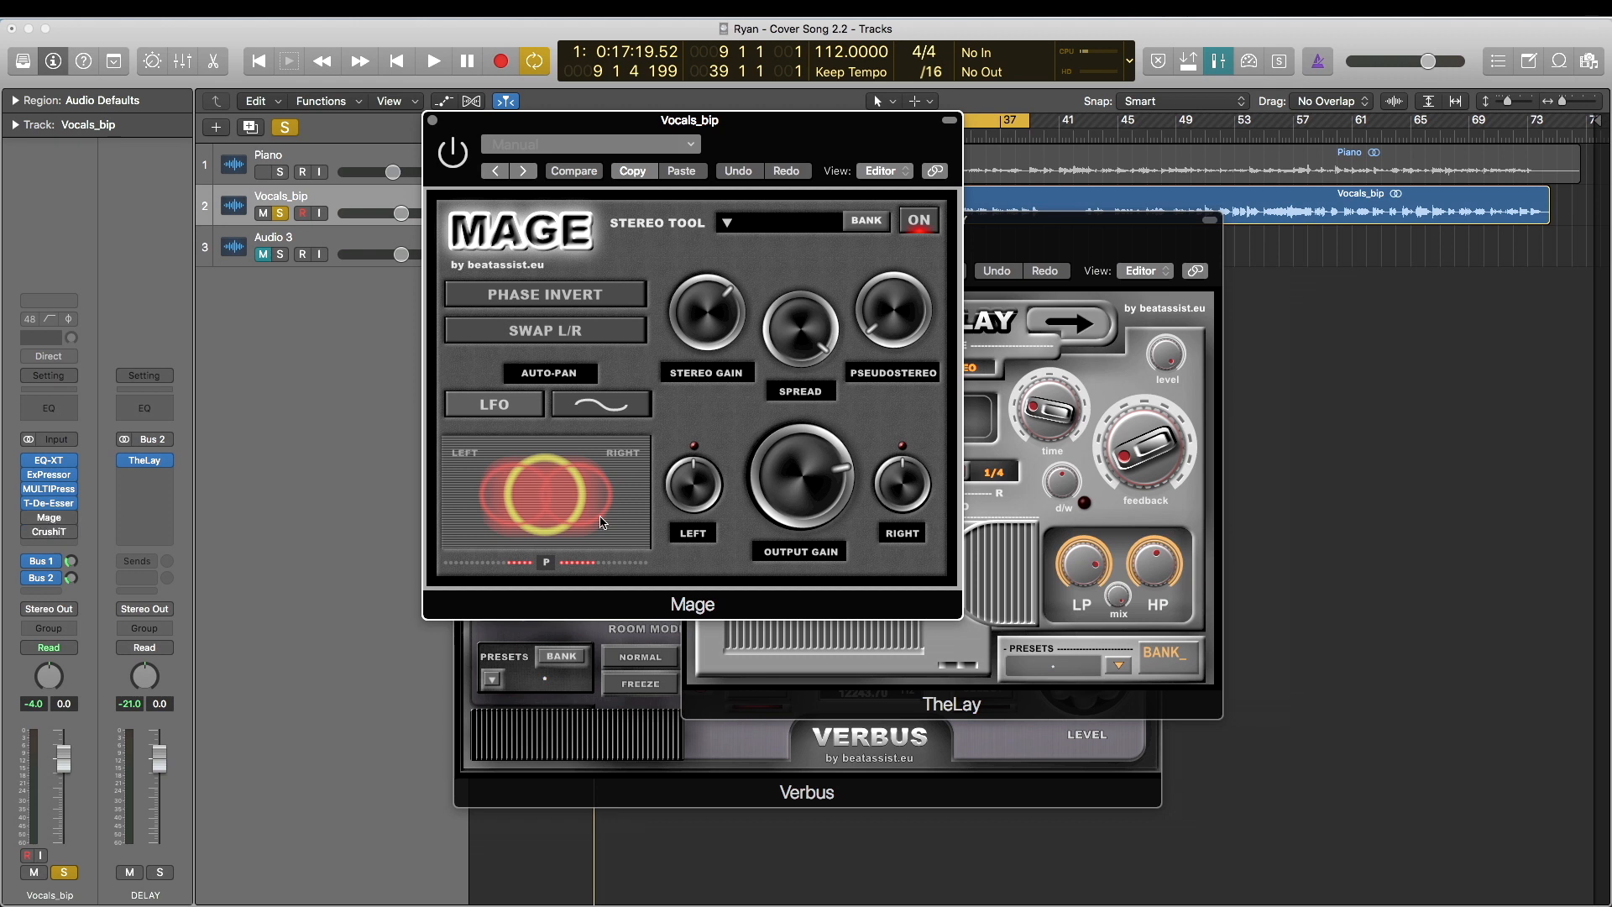
{"action": "left_click_drag", "start_coordinate": [843, 143], "coordinate": [731, 221]}
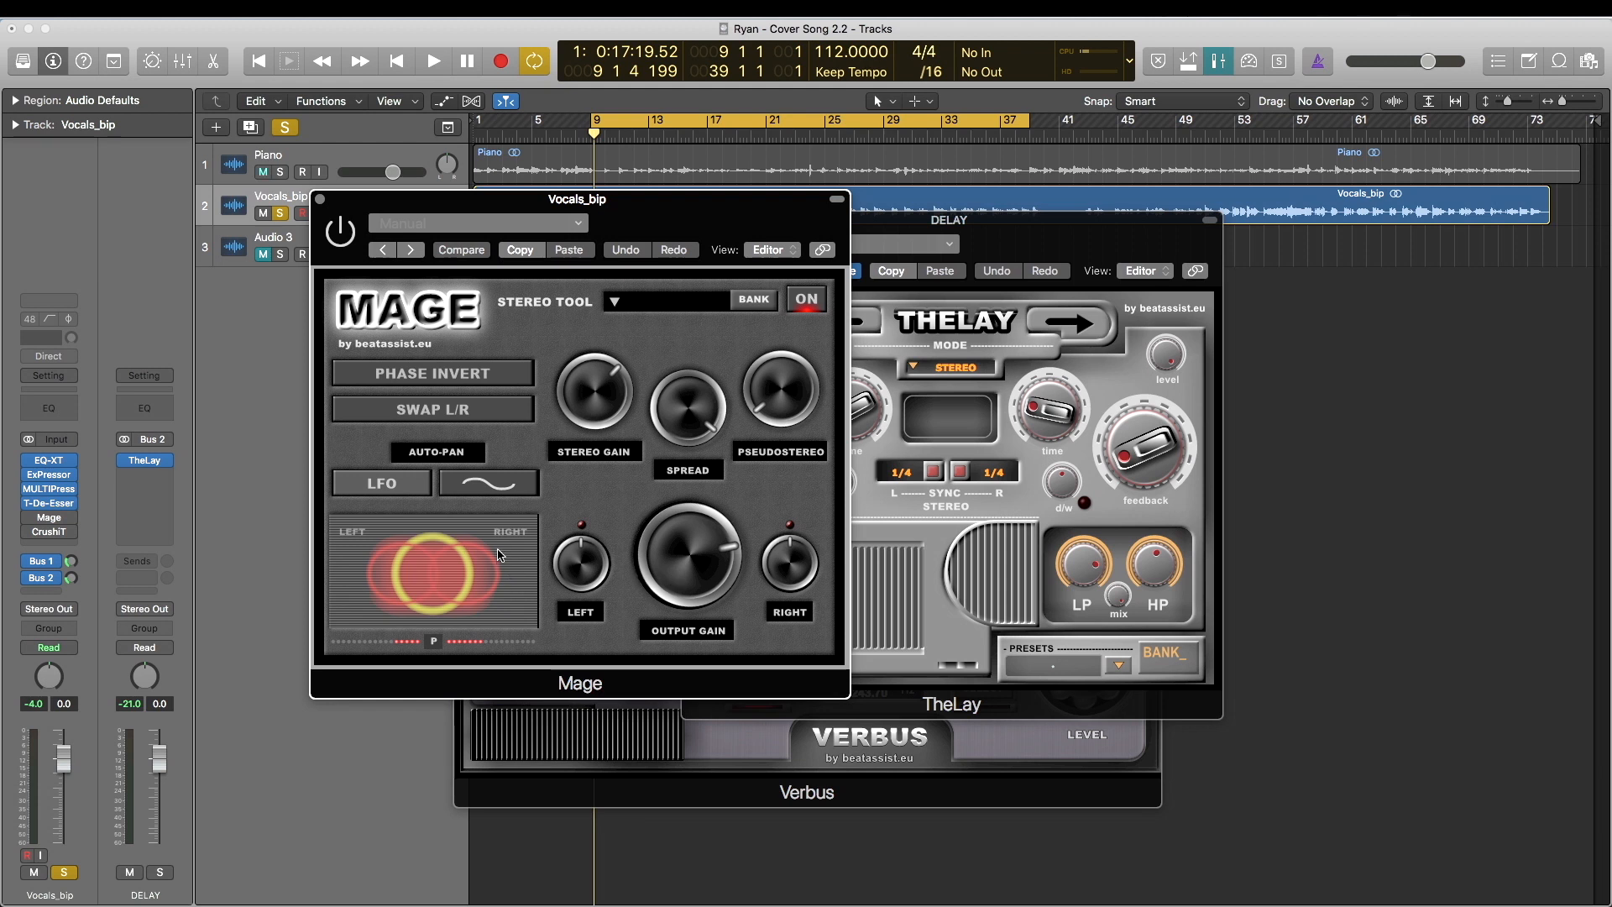
{"action": "left_click", "coordinate": [956, 220]}
{"action": "left_click", "coordinate": [691, 220]}
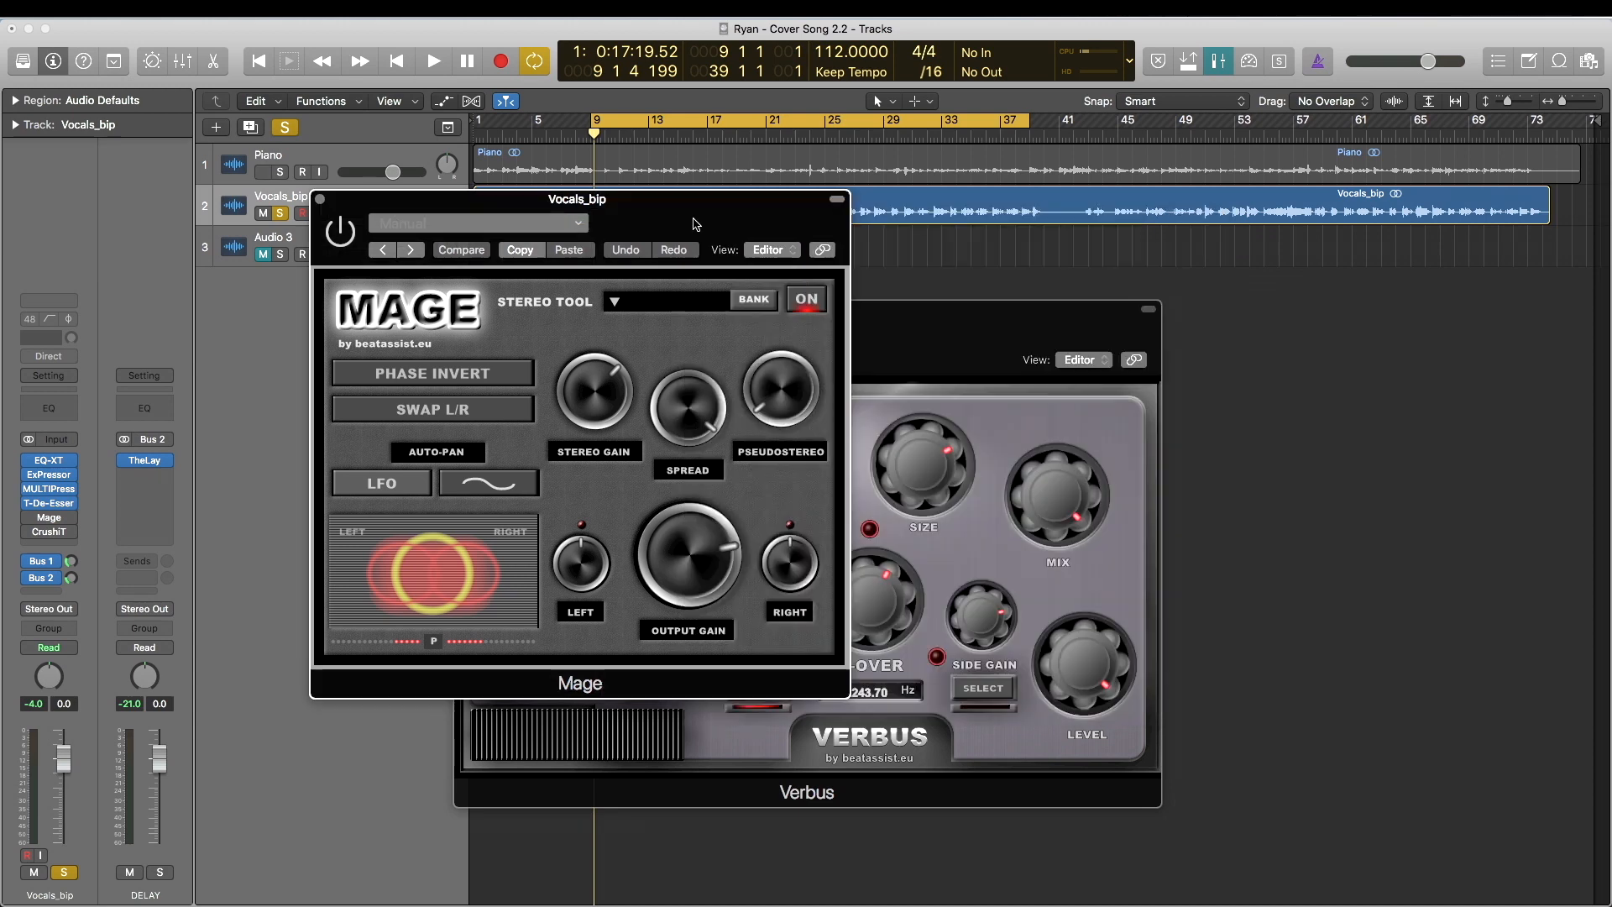
{"action": "left_click", "coordinate": [857, 781]}
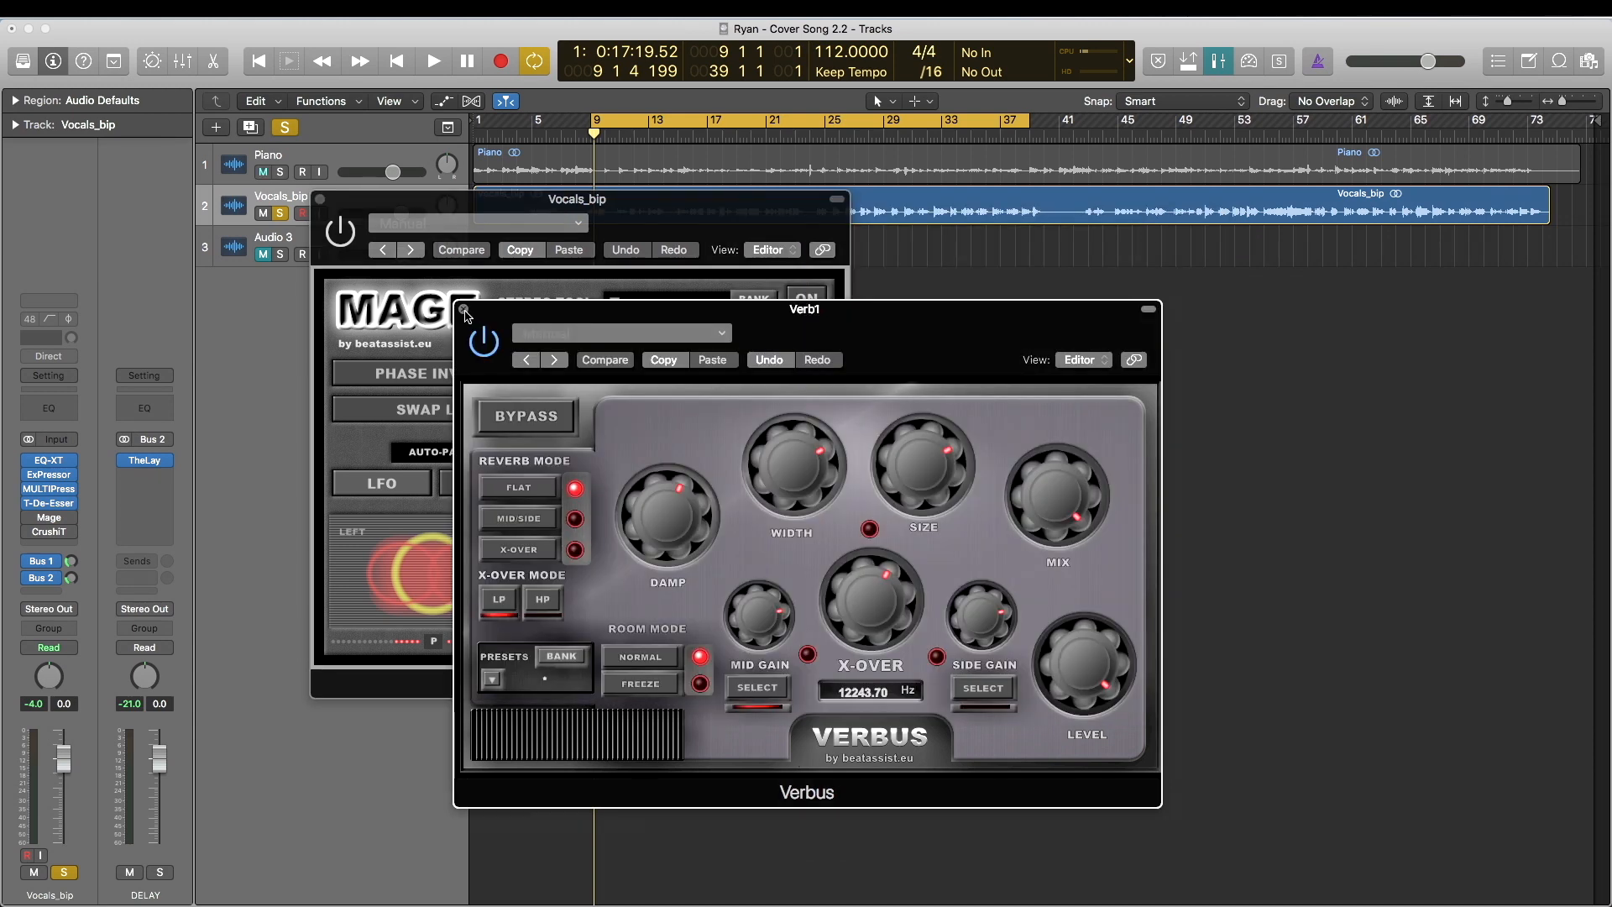
{"action": "left_click", "coordinate": [464, 310]}
- Enable Mage on the vocal channel and adjust its Spread while the soloed vocal plays
{"action": "left_click", "coordinate": [31, 519]}
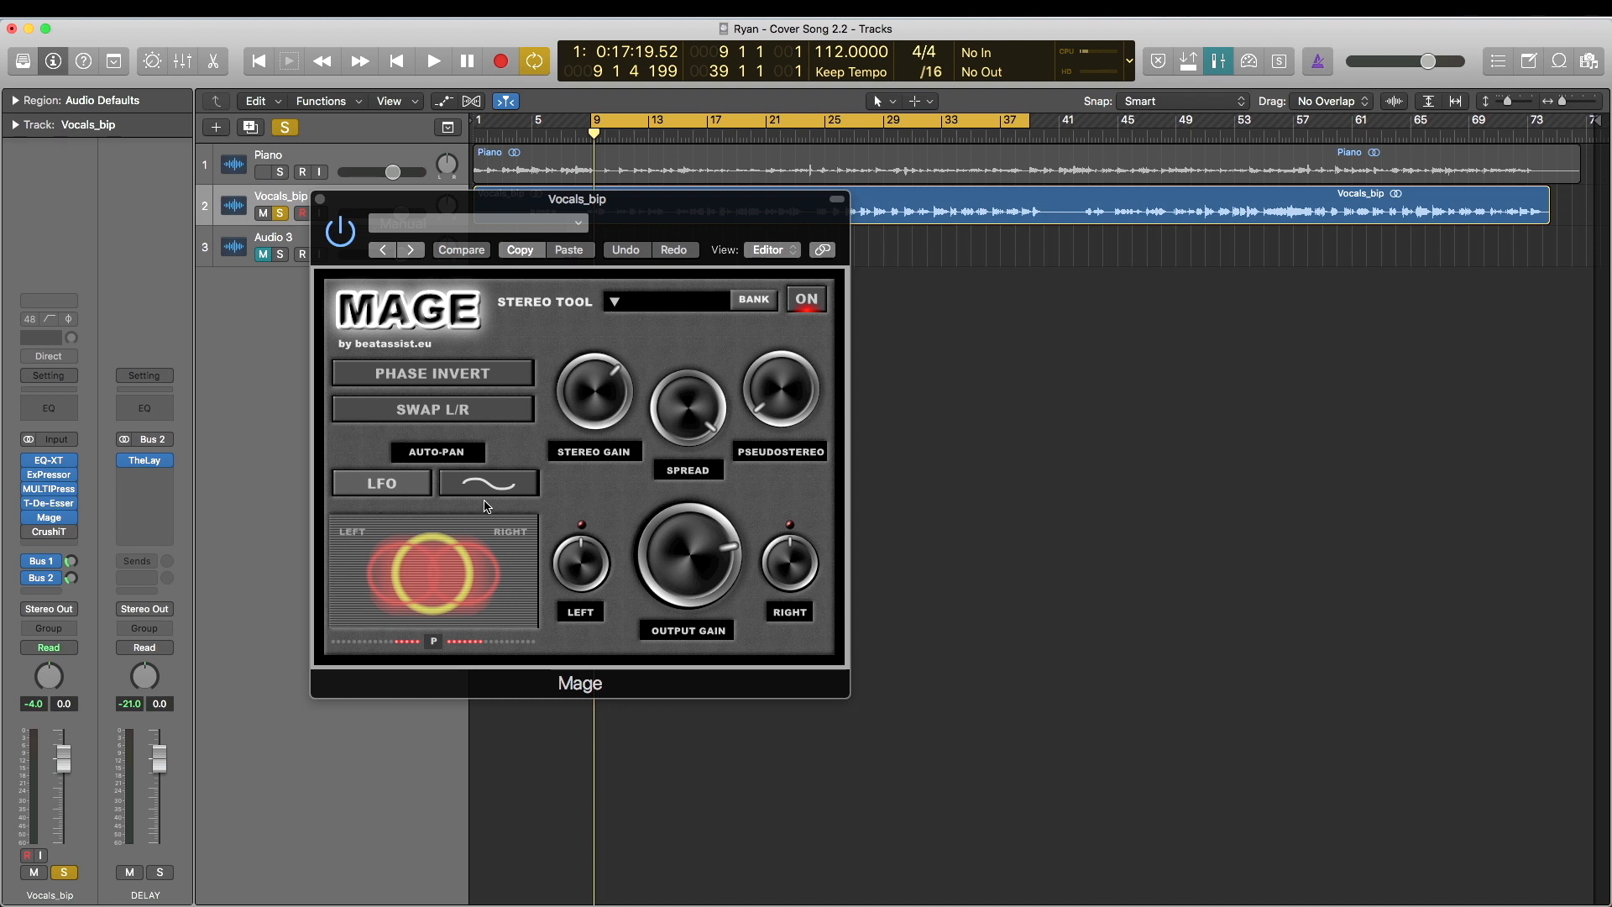
{"action": "key", "text": "space"}
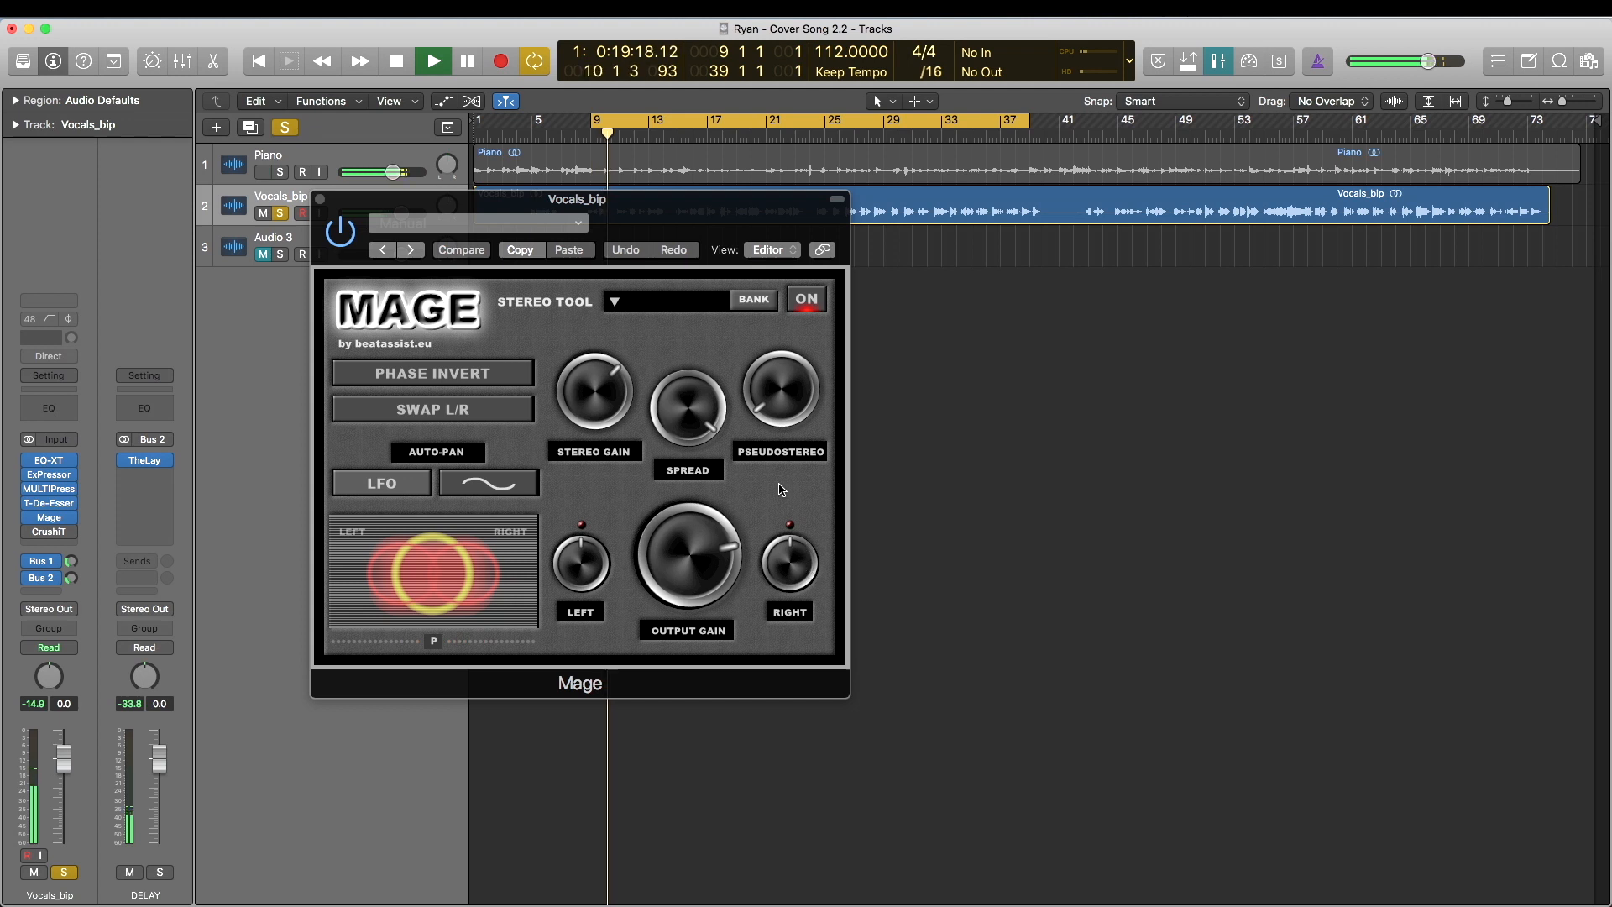
{"action": "left_click", "coordinate": [689, 389]}
{"action": "left_click_drag", "start_coordinate": [688, 389], "coordinate": [790, 409]}
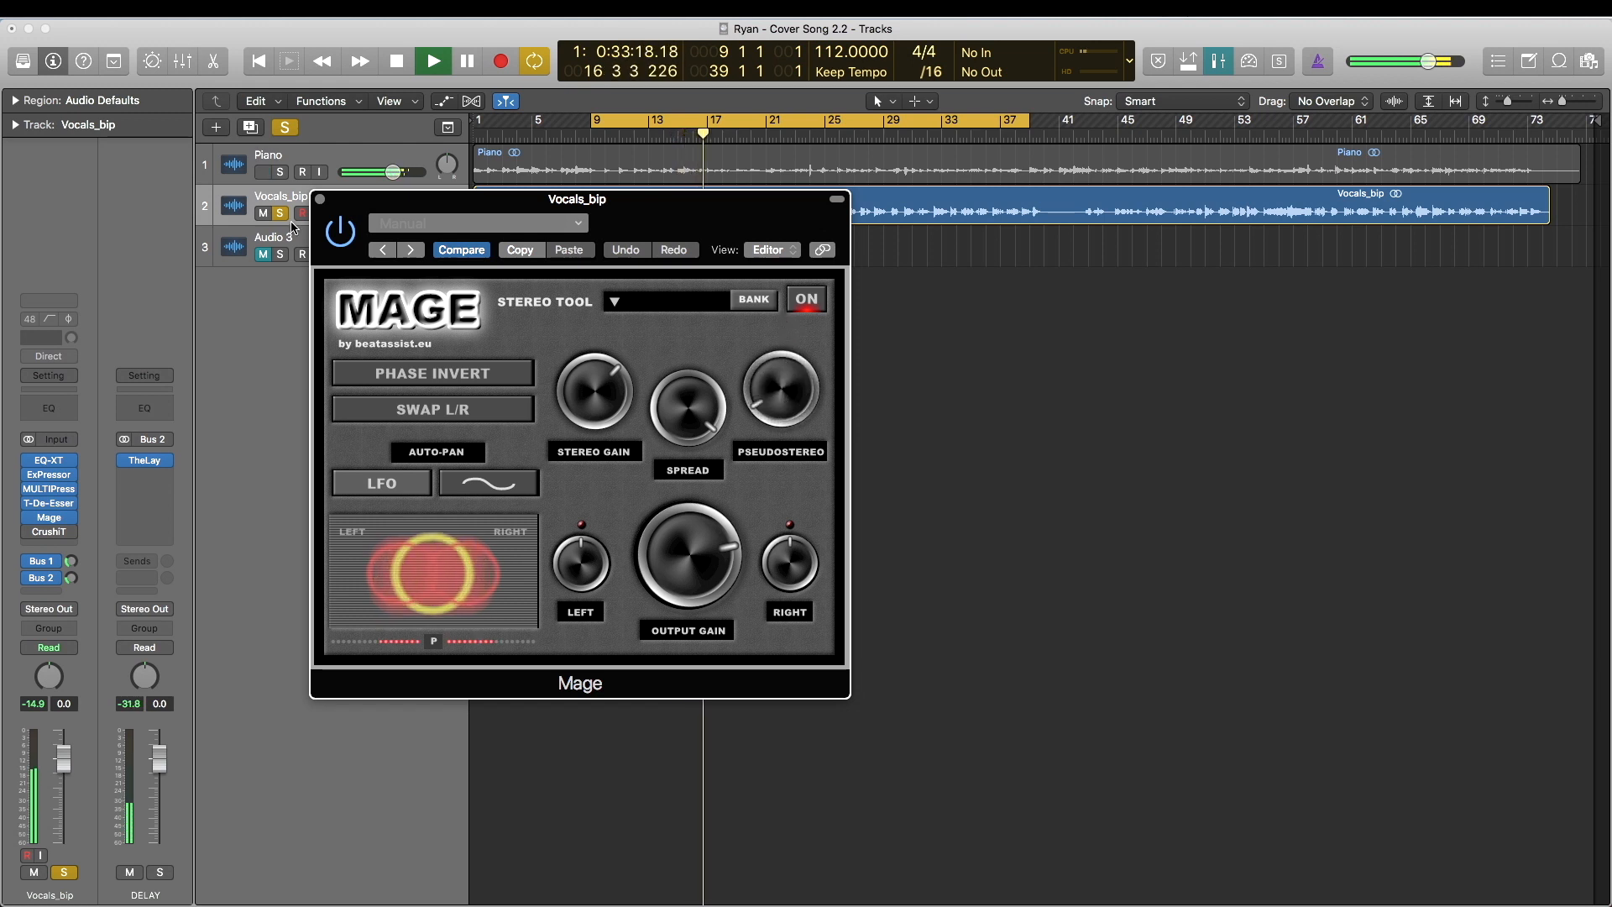
- Bypass Mage on the vocal channel and stop playback
{"action": "left_click", "coordinate": [339, 232]}
{"action": "key", "text": "space"}
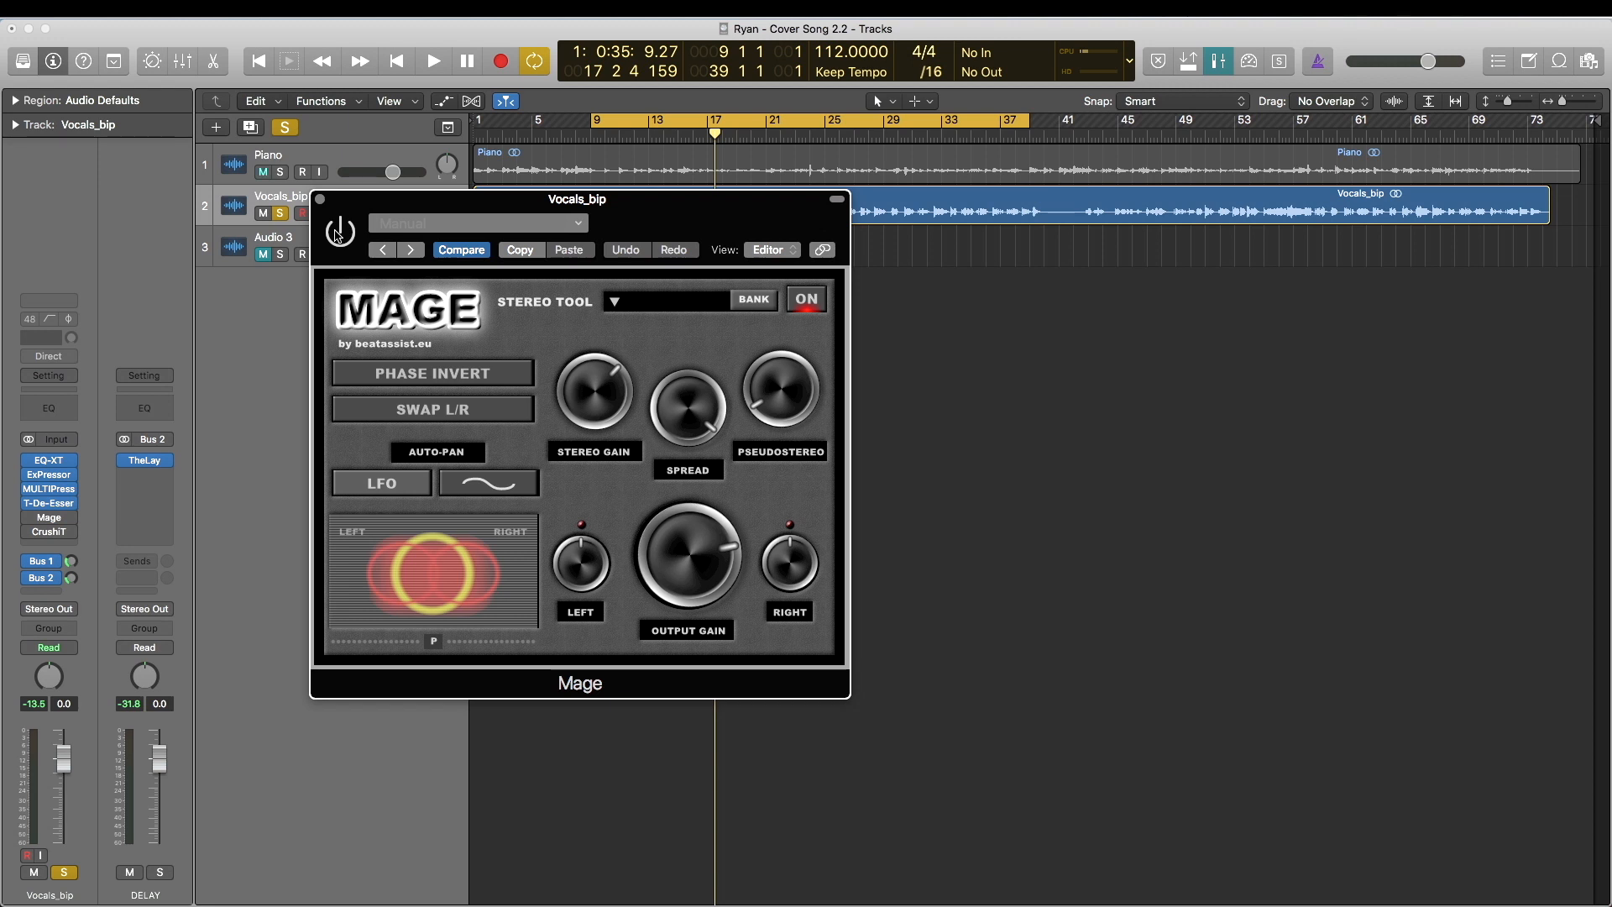
- Open CrushiT on the vocal channel to view its controls, and close the CrushiT and Mage windows
{"action": "left_click", "coordinate": [50, 534]}
{"action": "left_click_drag", "start_coordinate": [725, 454], "coordinate": [966, 278]}
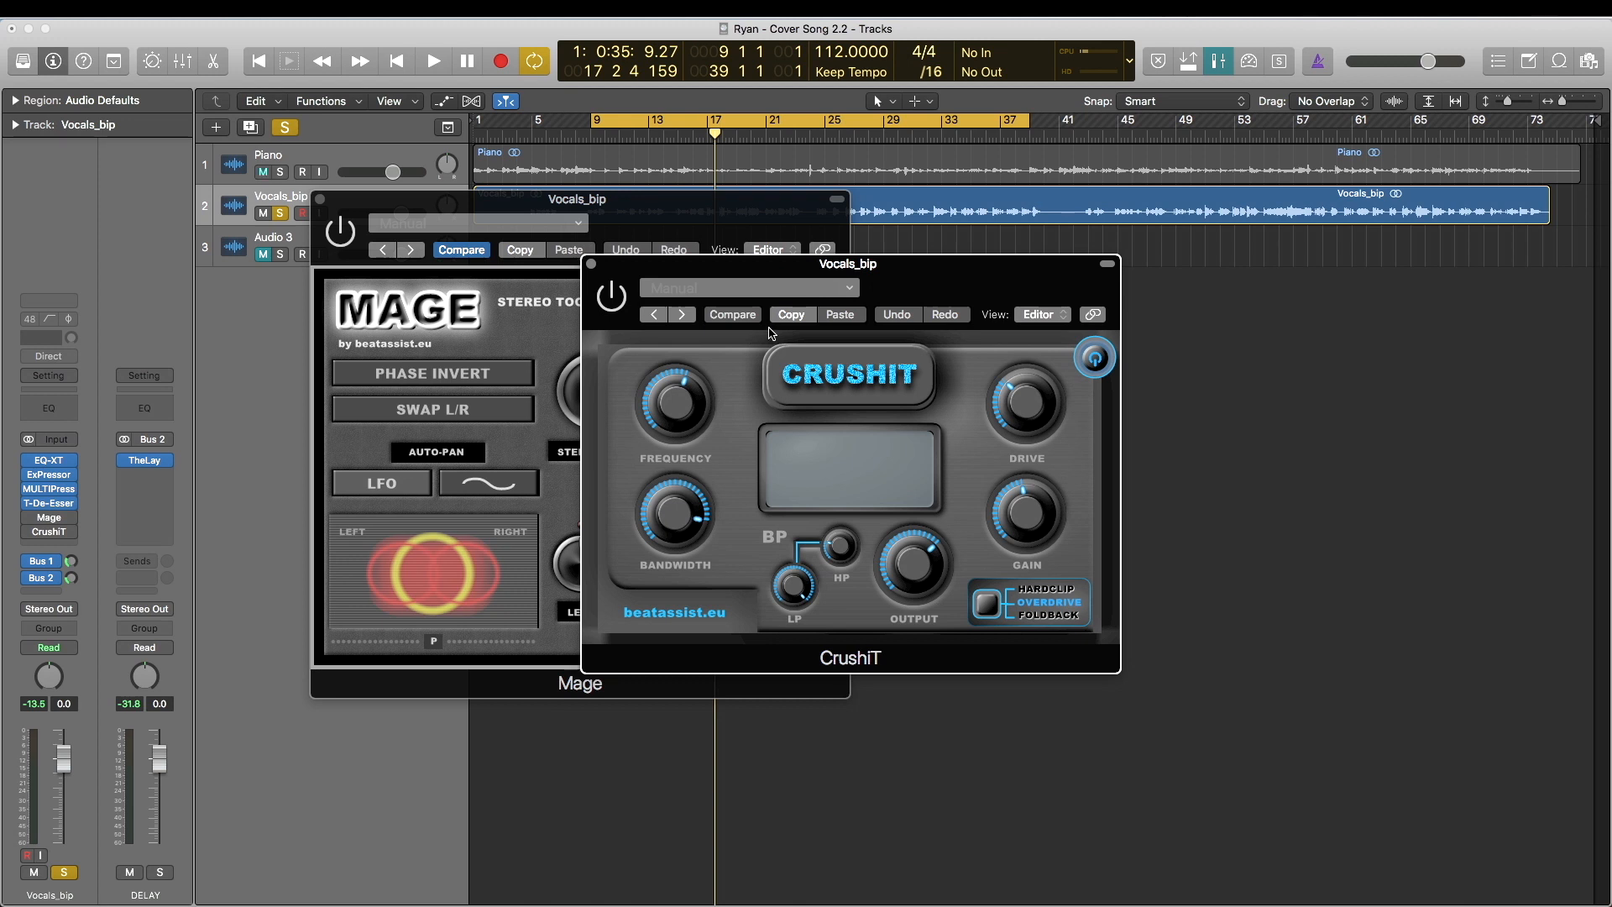
{"action": "left_click", "coordinate": [592, 264]}
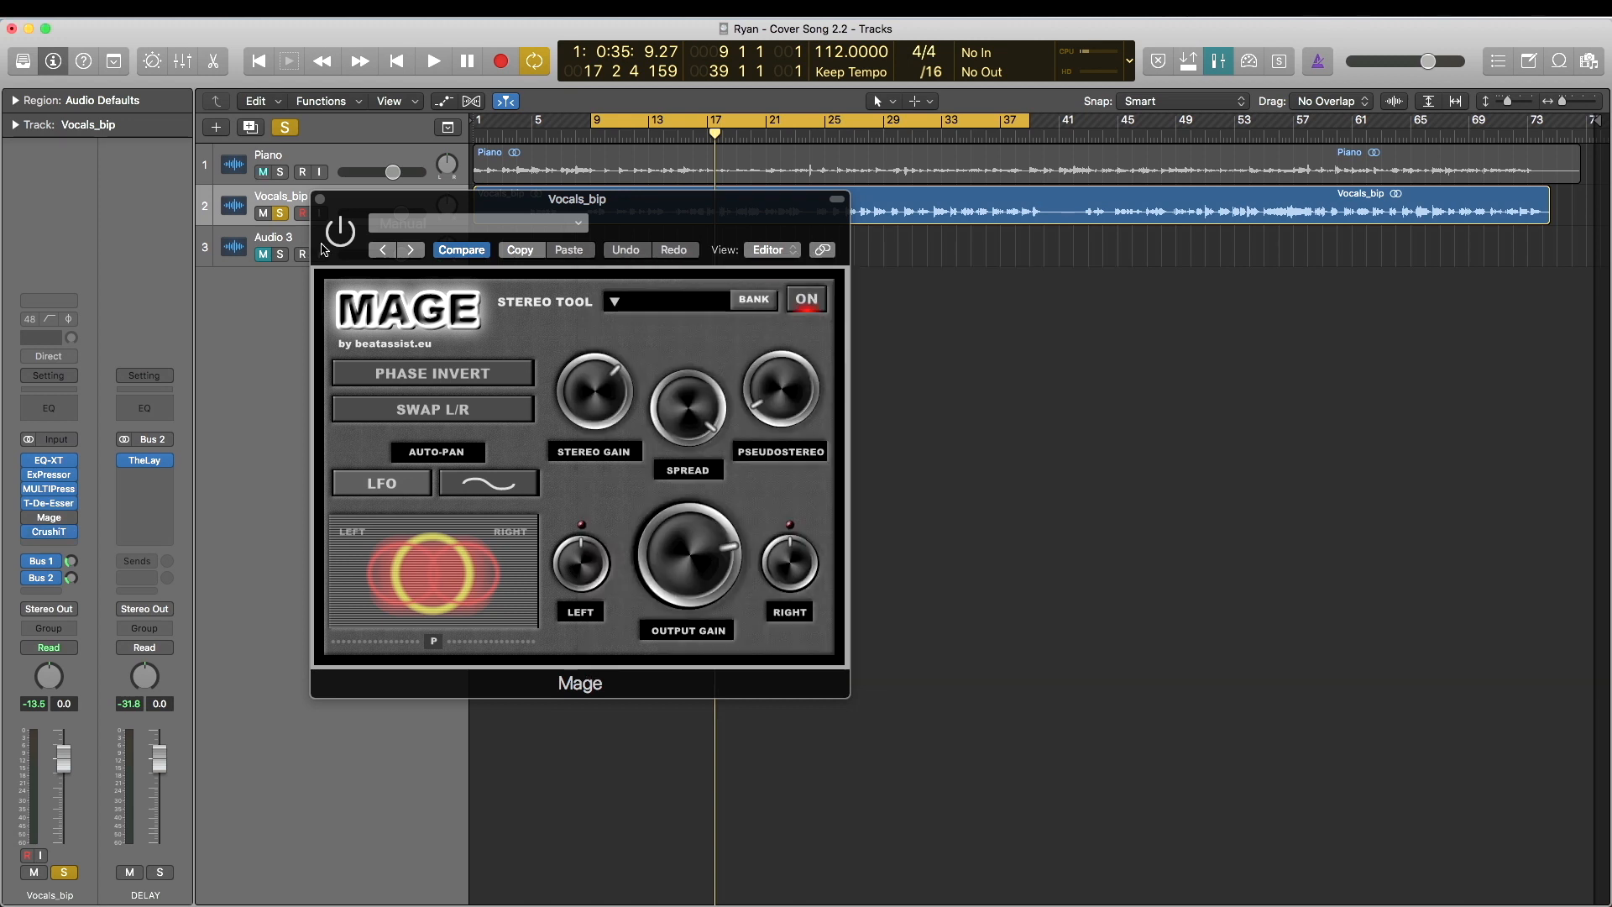
{"action": "left_click", "coordinate": [319, 200]}
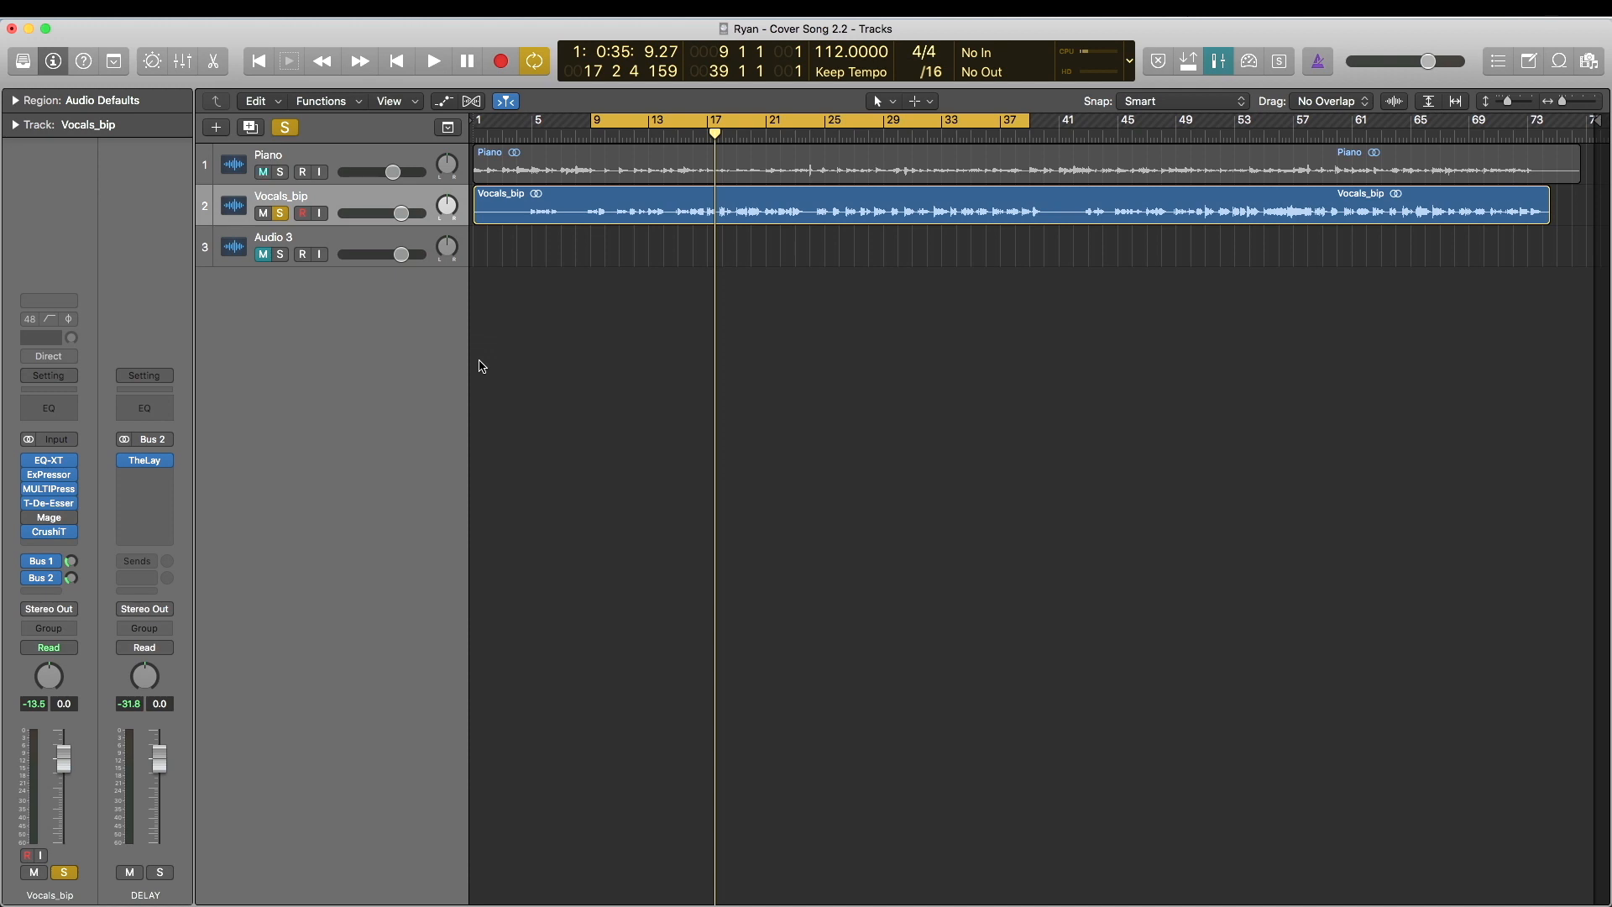
- Review Verbus and the Channel EQ on the vocal's Bus 1 reverb return, Verb1, and close both windows
{"action": "scroll", "coordinate": [483, 367], "scroll_direction": "down", "scroll_amount": 1}
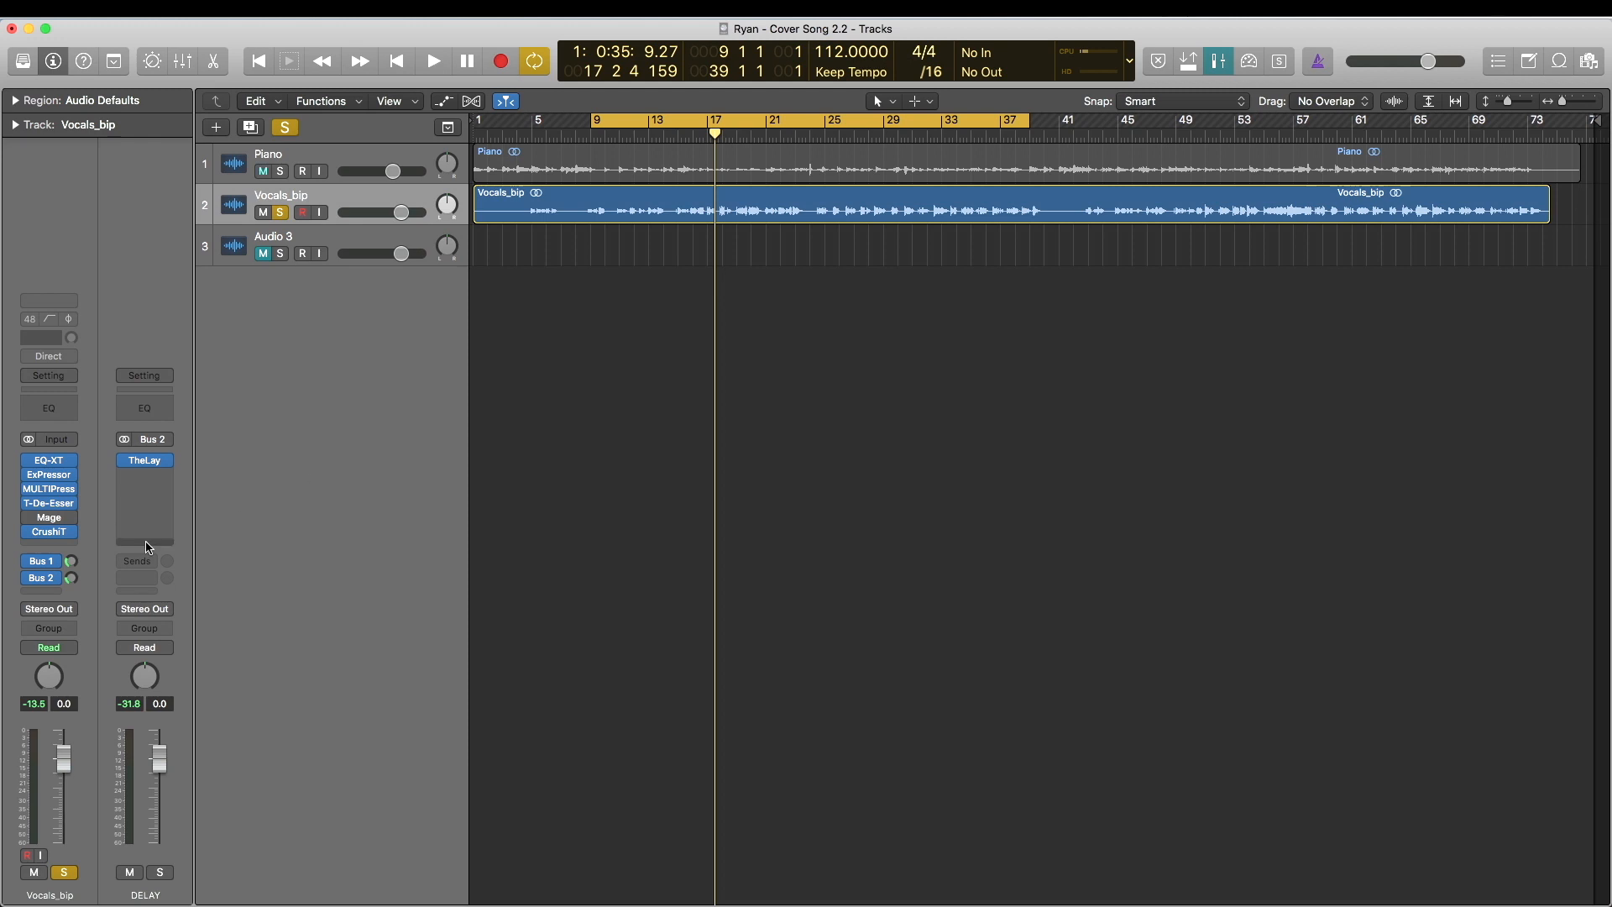
{"action": "left_click", "coordinate": [44, 562]}
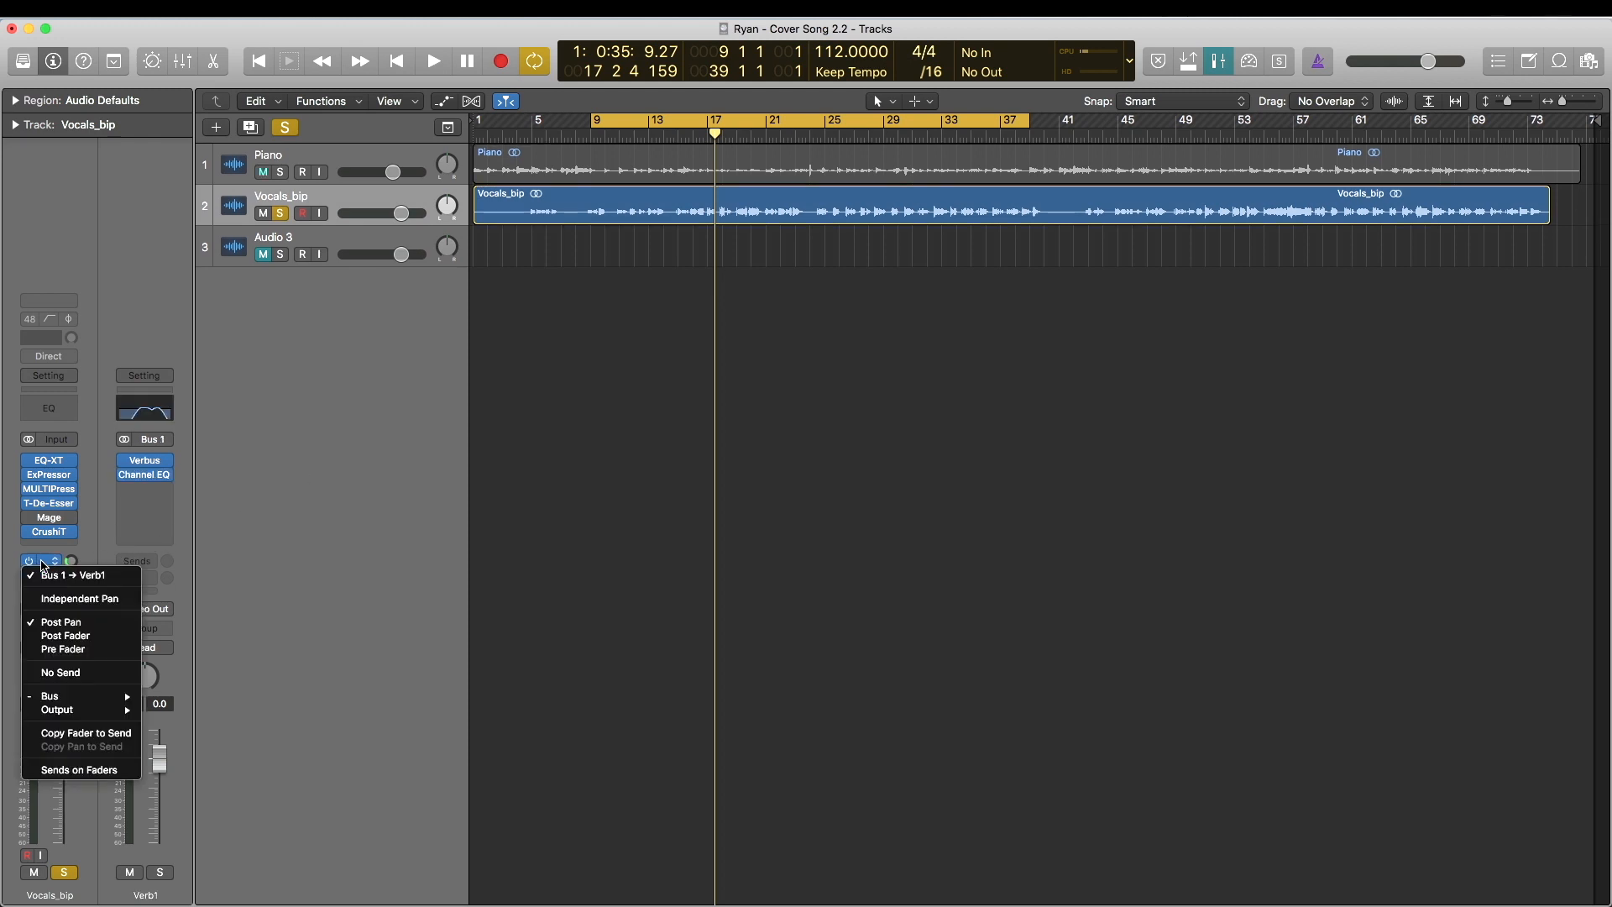
{"action": "left_click", "coordinate": [156, 466]}
{"action": "left_click", "coordinate": [151, 465]}
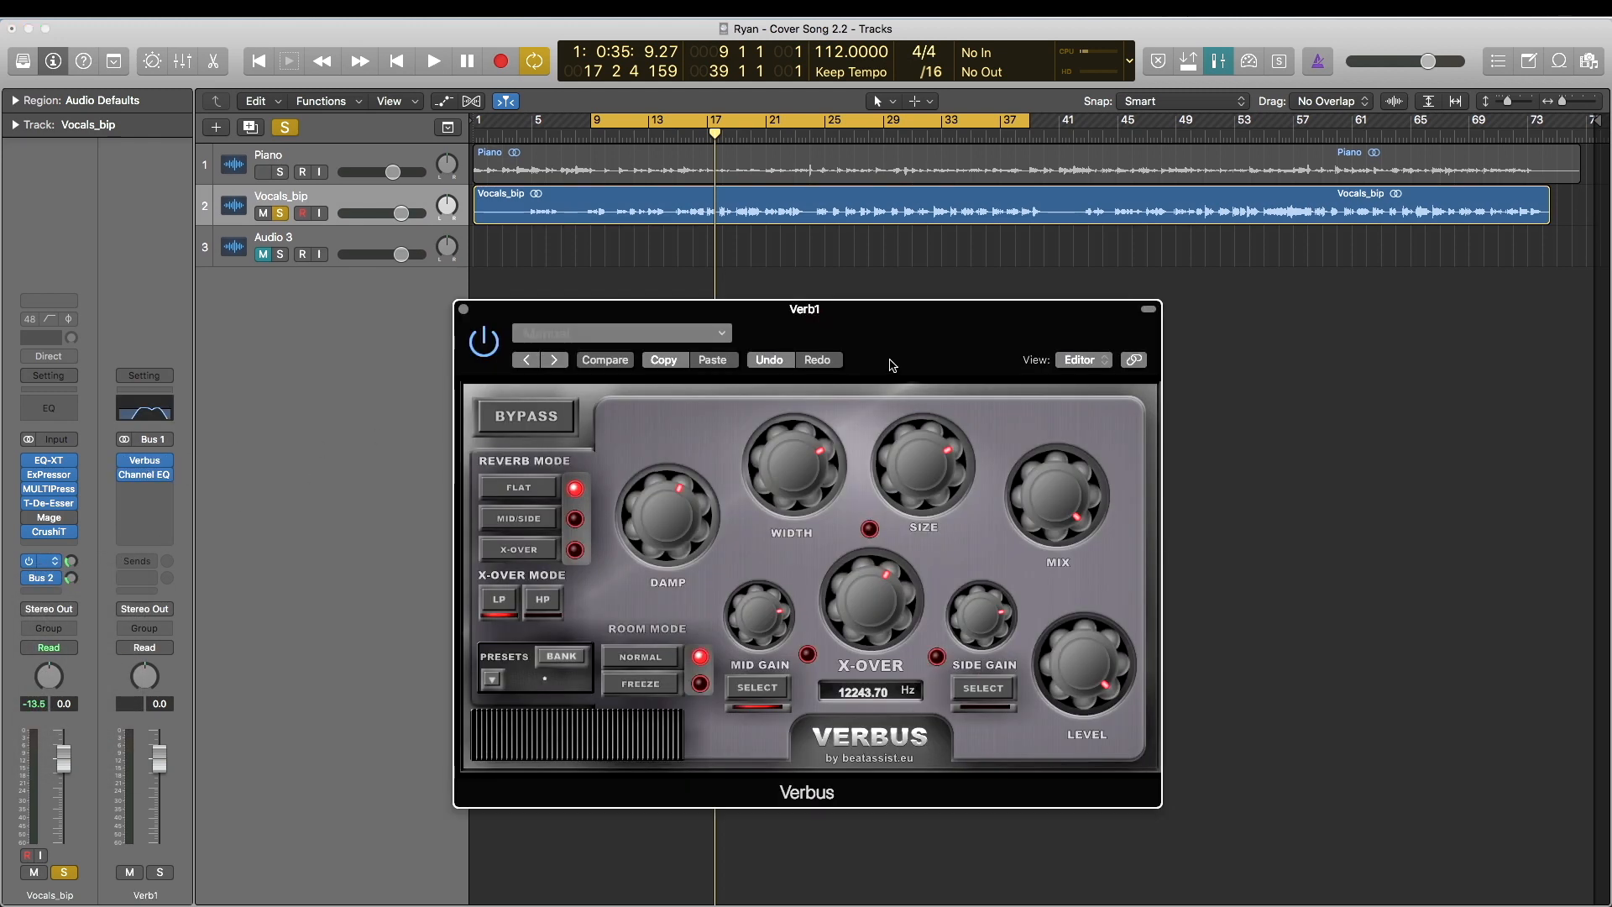
{"action": "left_click_drag", "start_coordinate": [892, 365], "coordinate": [946, 236]}
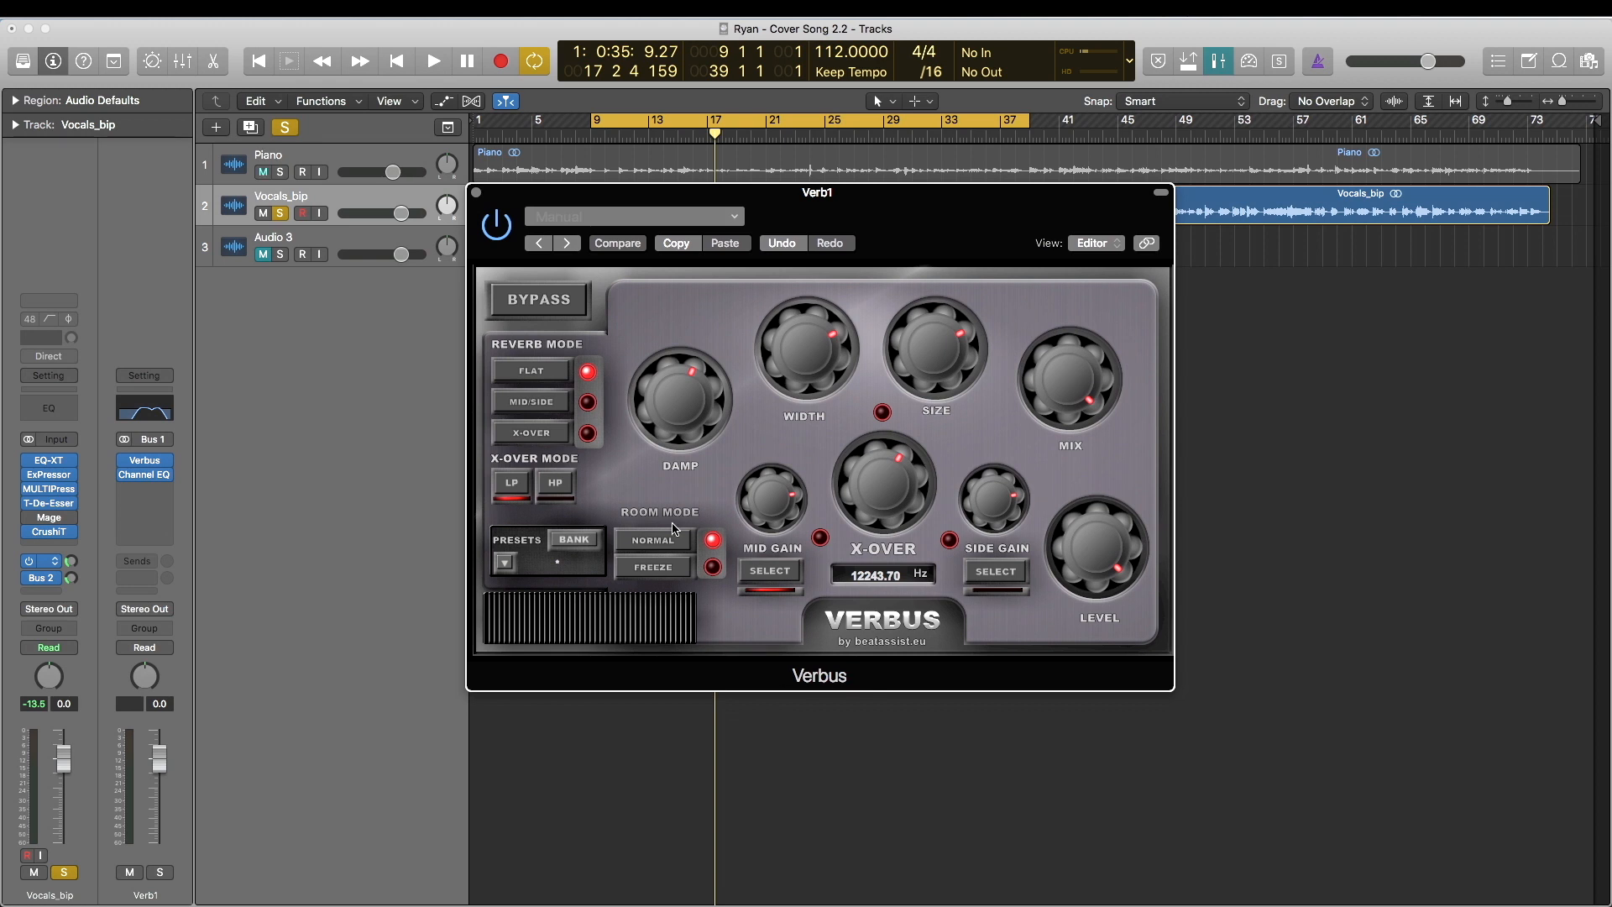
{"action": "left_click", "coordinate": [144, 409]}
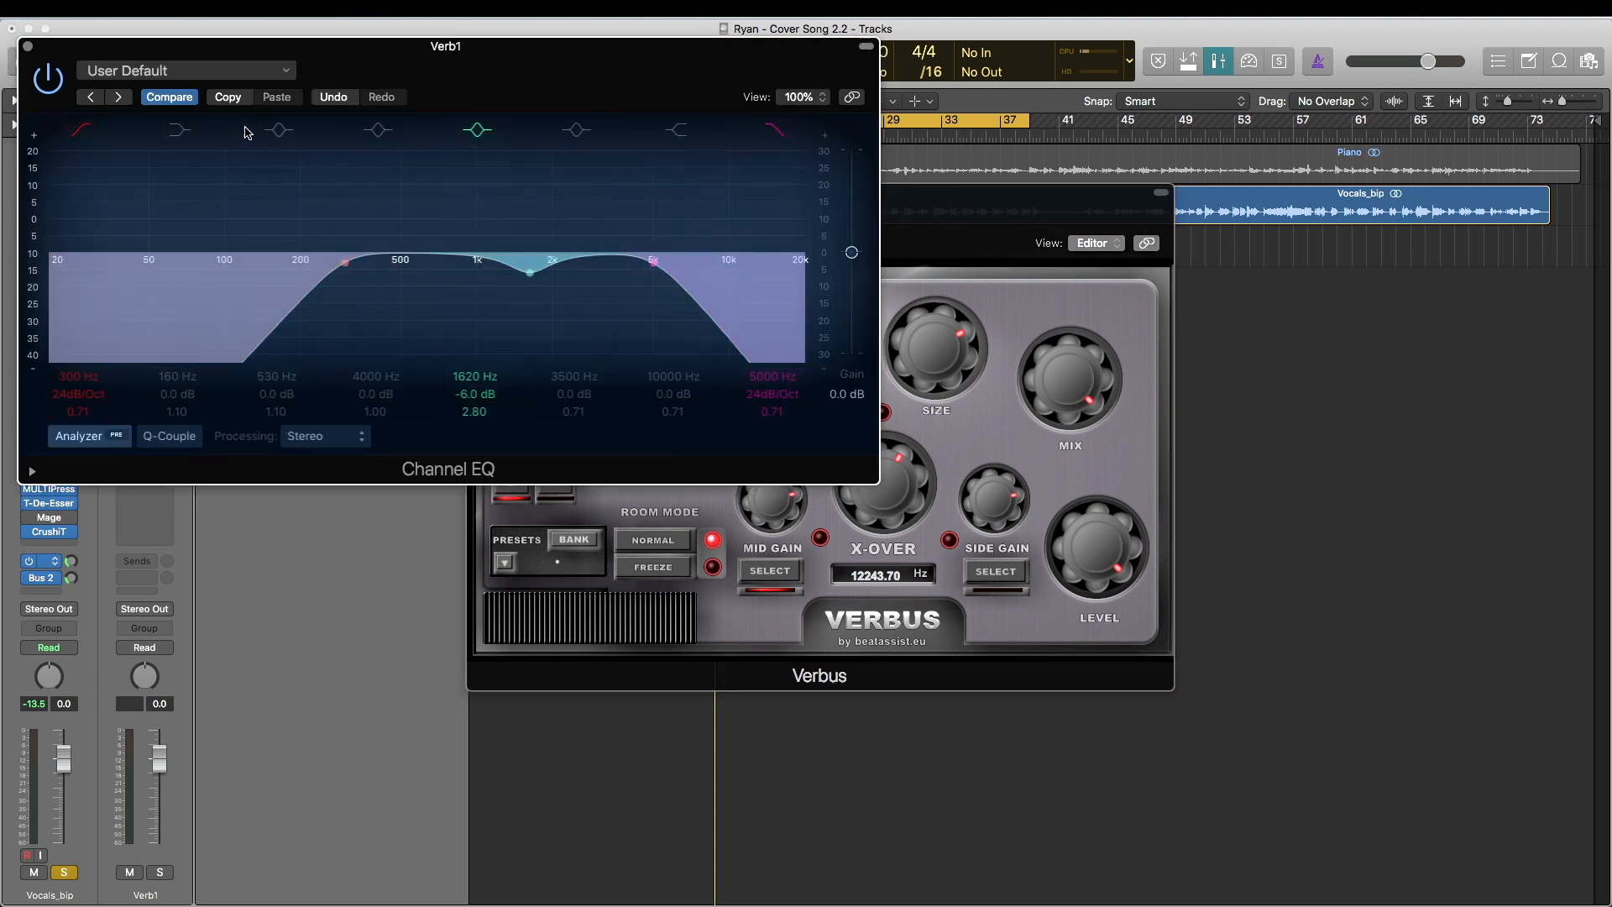
{"action": "left_click", "coordinate": [28, 47]}
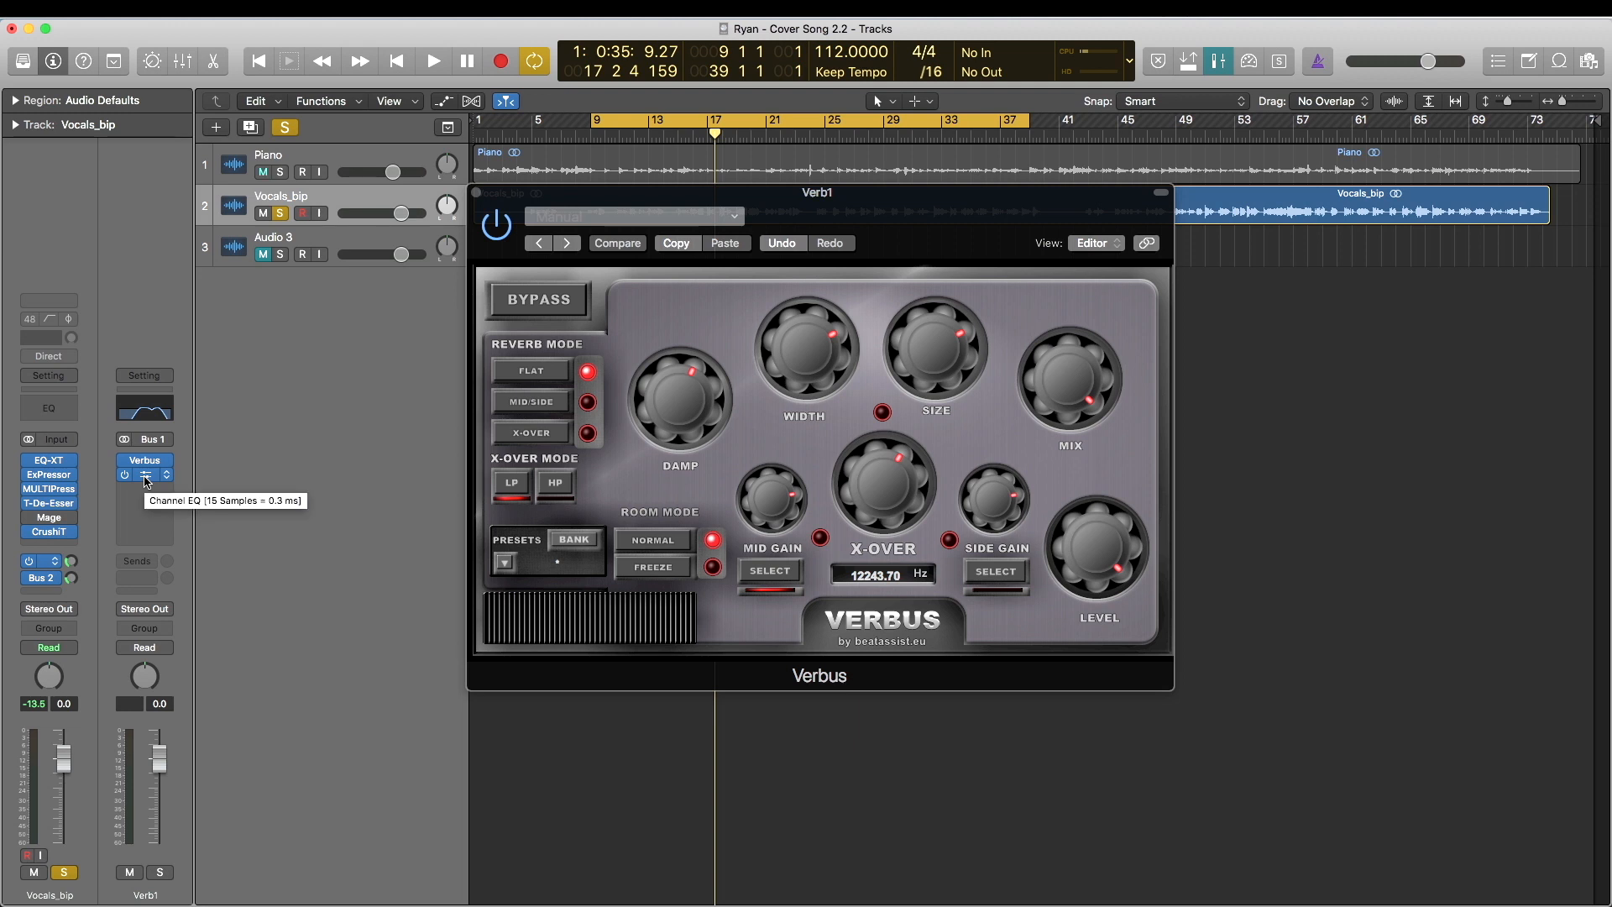
{"action": "left_click", "coordinate": [477, 194]}
- Show the vocal's Bus 2 delay return, review TheLay's settings, and close its window
{"action": "left_click", "coordinate": [52, 580]}
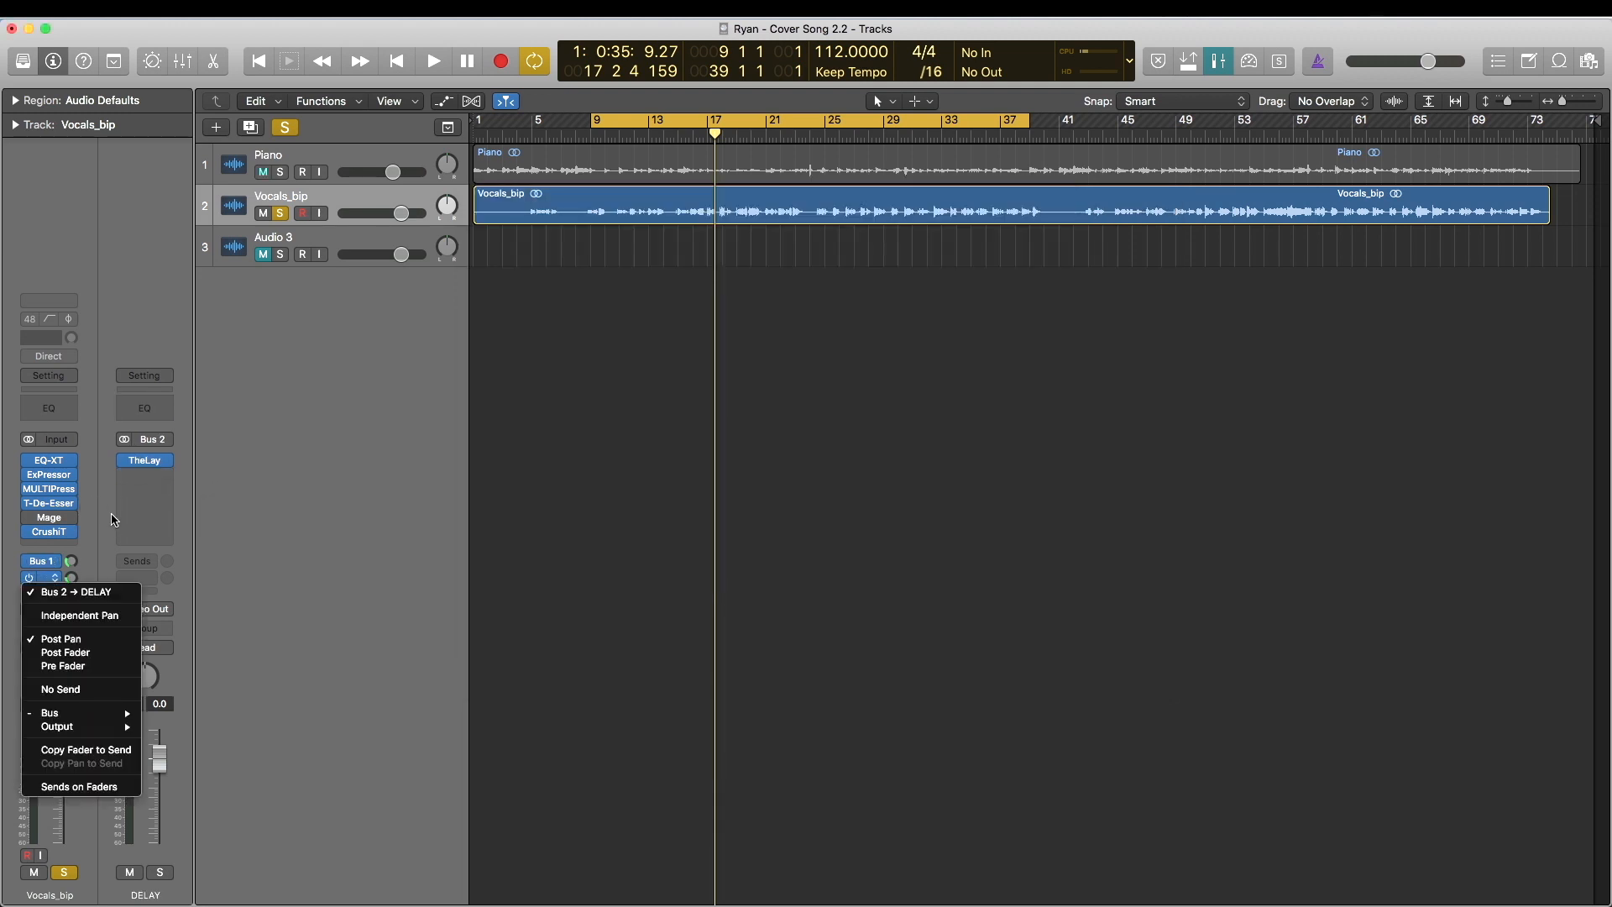
{"action": "left_click", "coordinate": [145, 461]}
{"action": "left_click", "coordinate": [145, 461]}
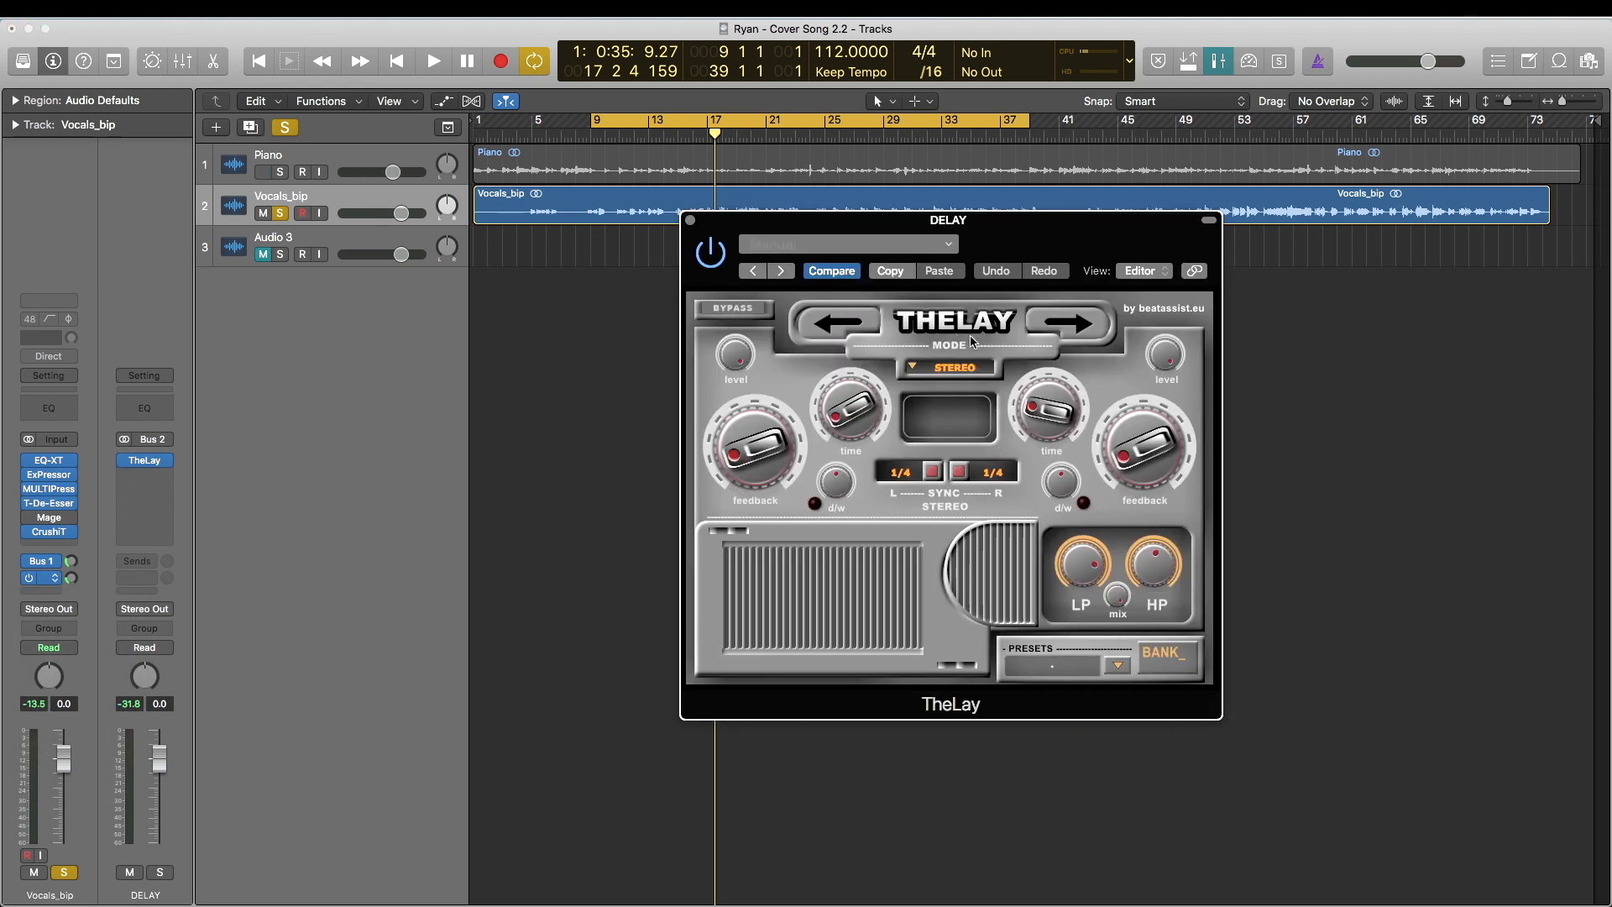
{"action": "left_click_drag", "start_coordinate": [1042, 250], "coordinate": [916, 252]}
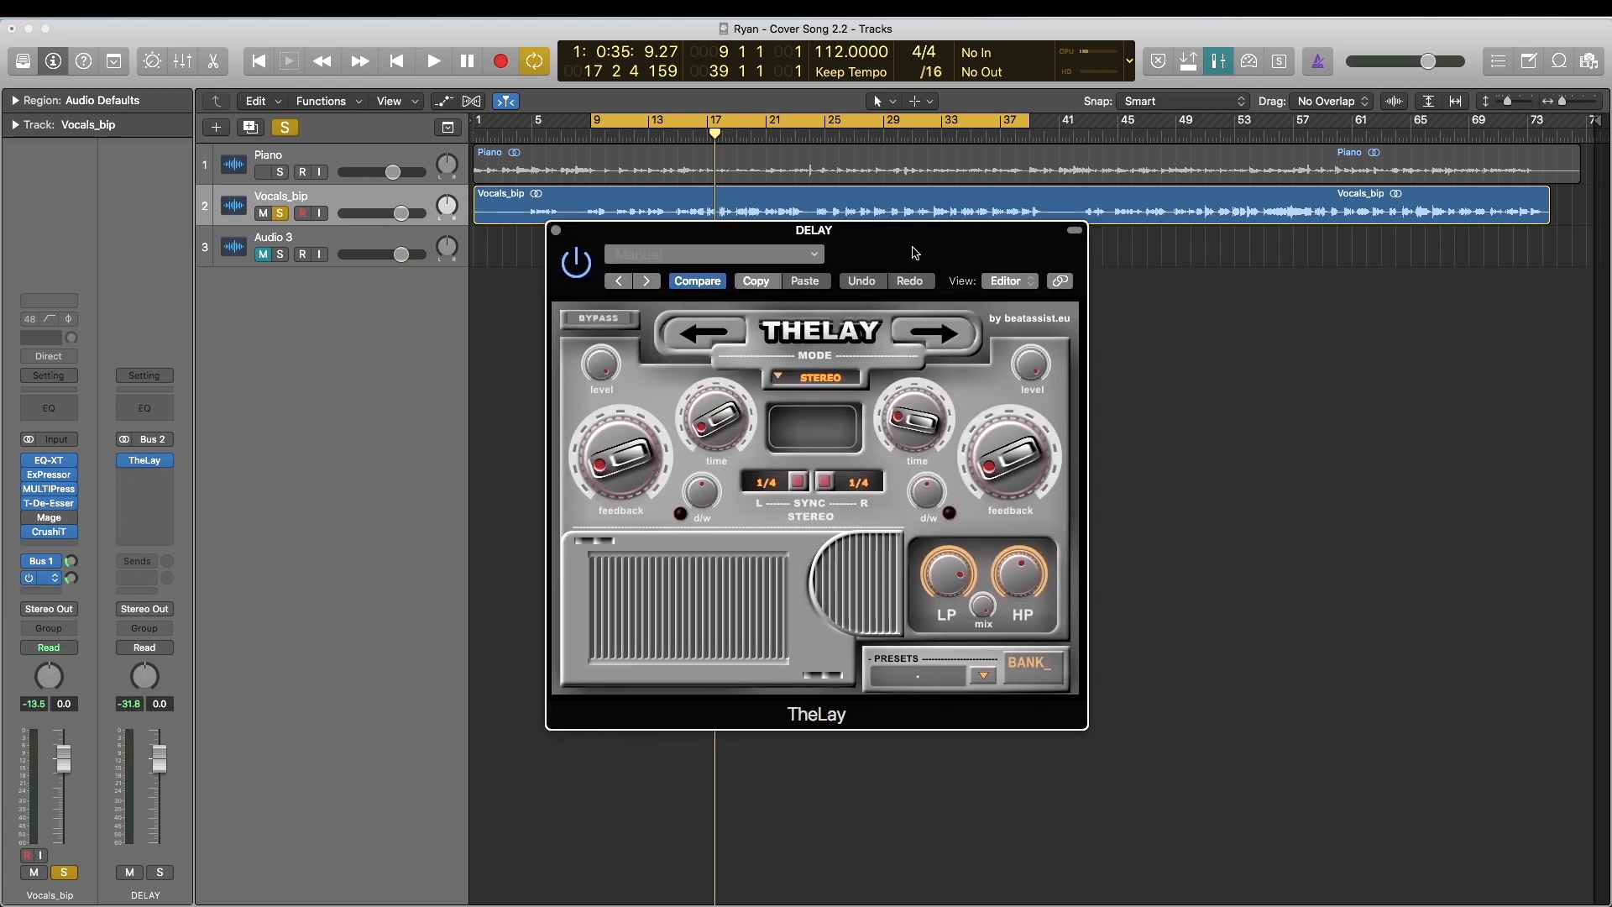
{"action": "left_click", "coordinate": [556, 231]}
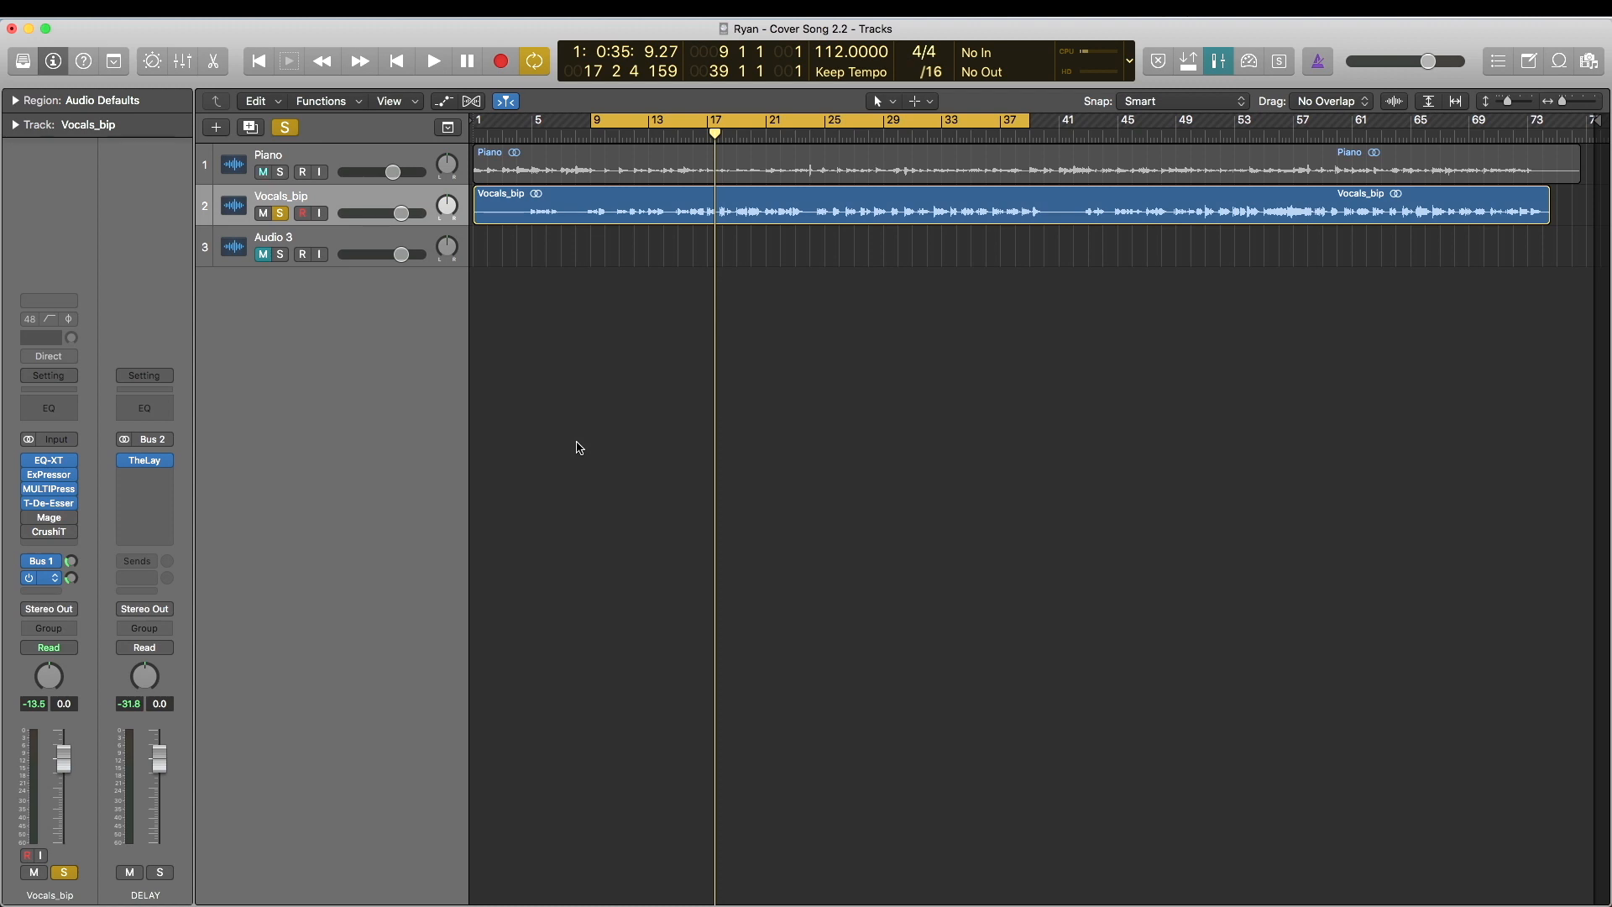
- Play the soloed vocal, compare it with the Bus 2 delay send off and on, and solo the piano with it
{"action": "key", "text": "space"}
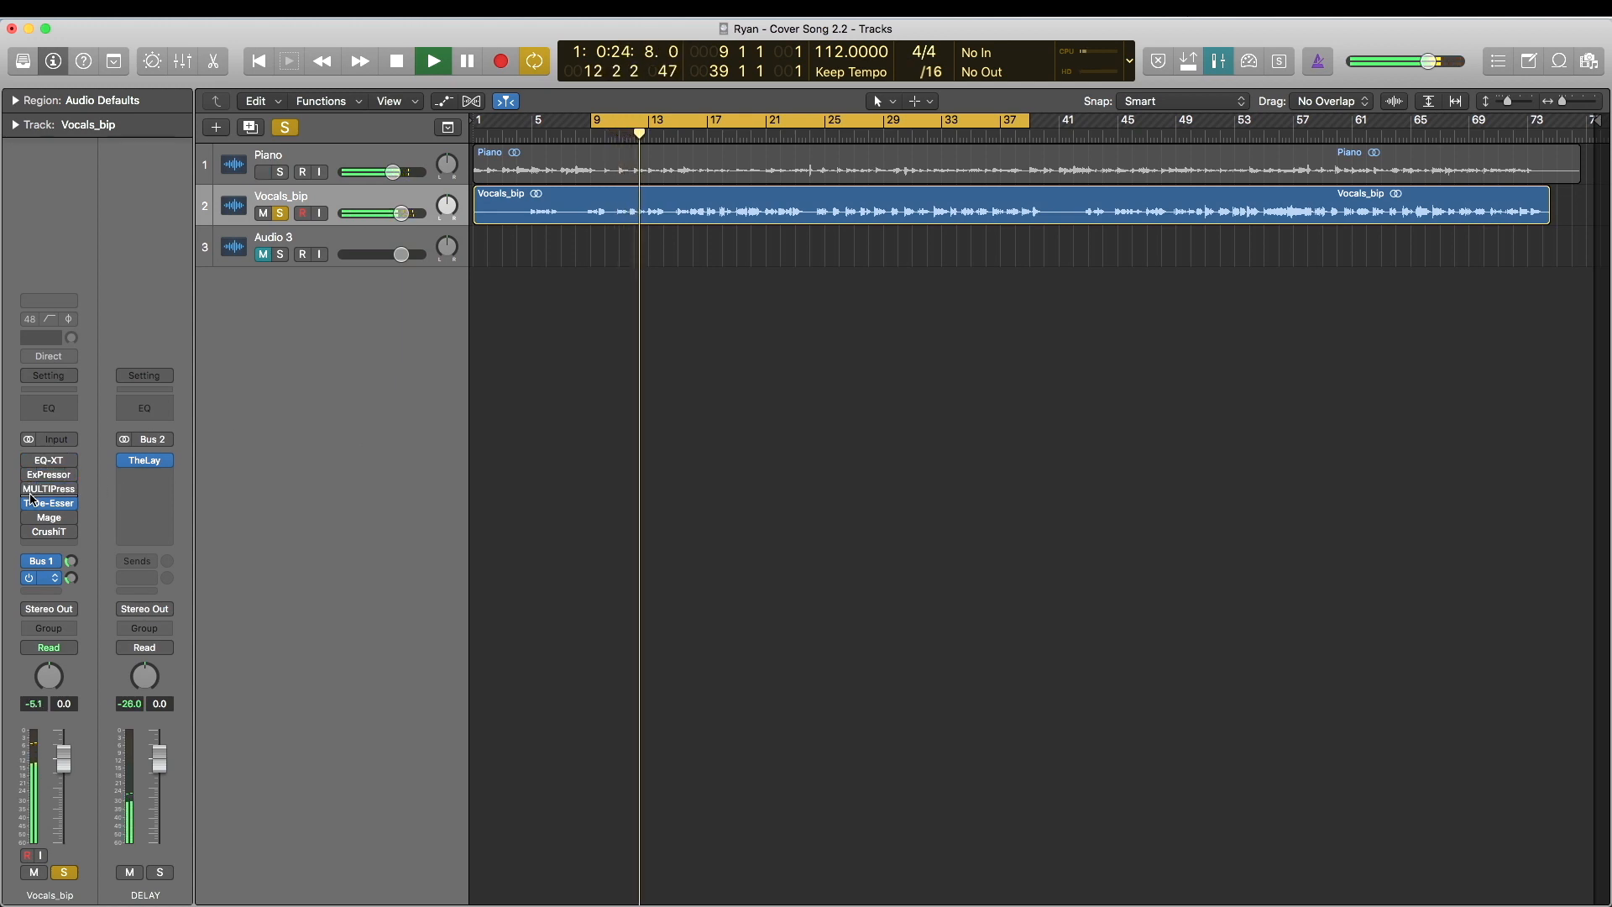
{"action": "left_click", "coordinate": [31, 578]}
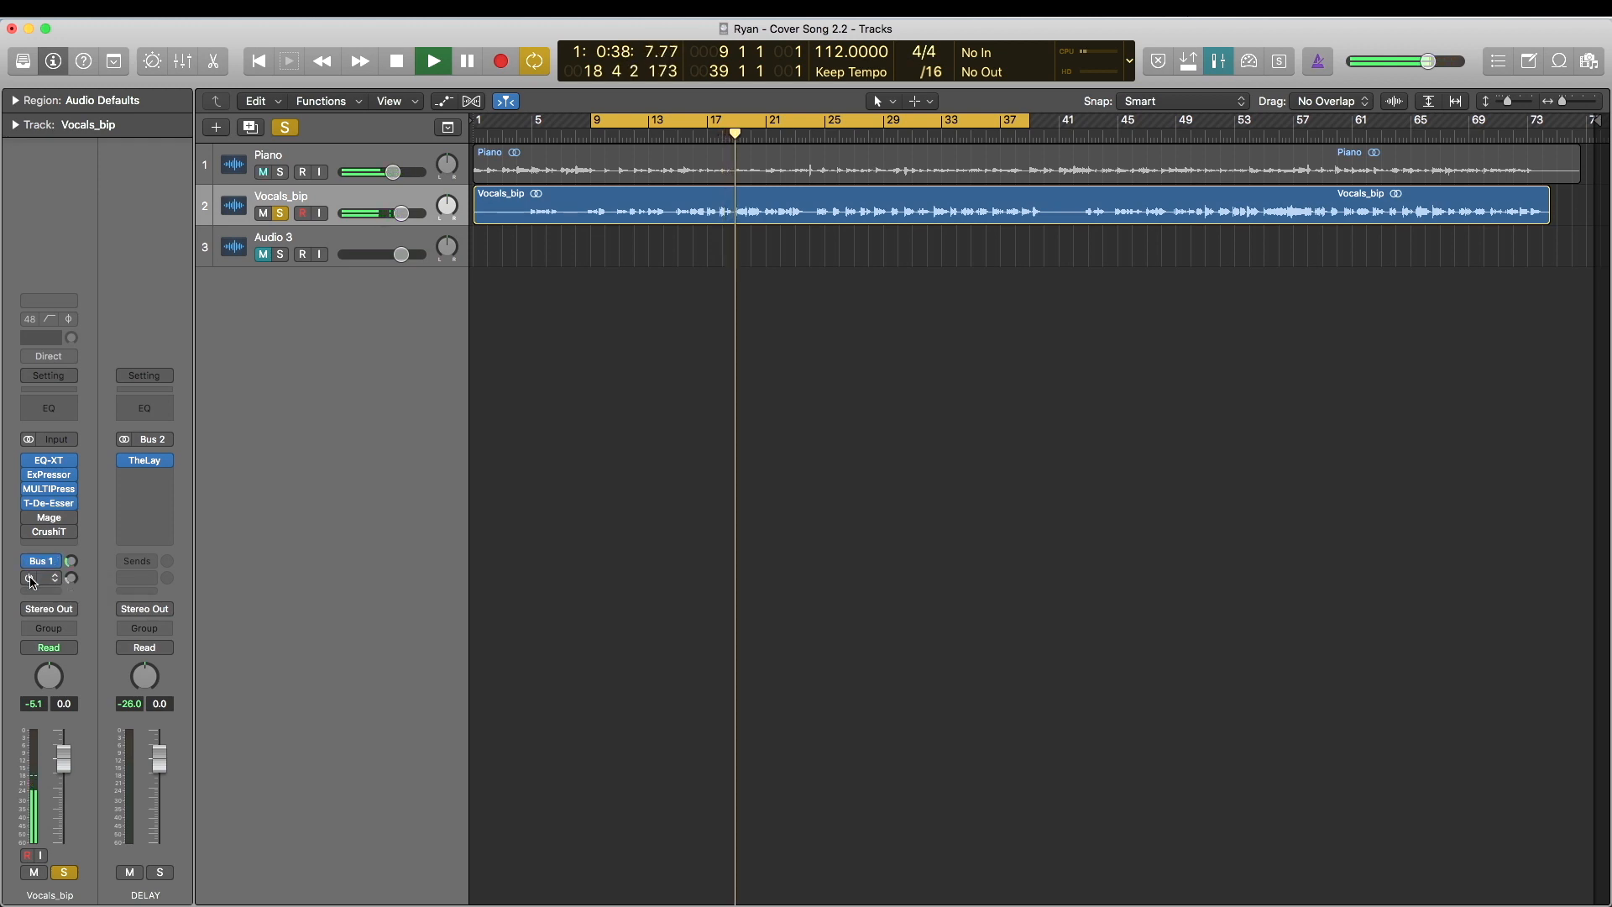
{"action": "left_click", "coordinate": [29, 579]}
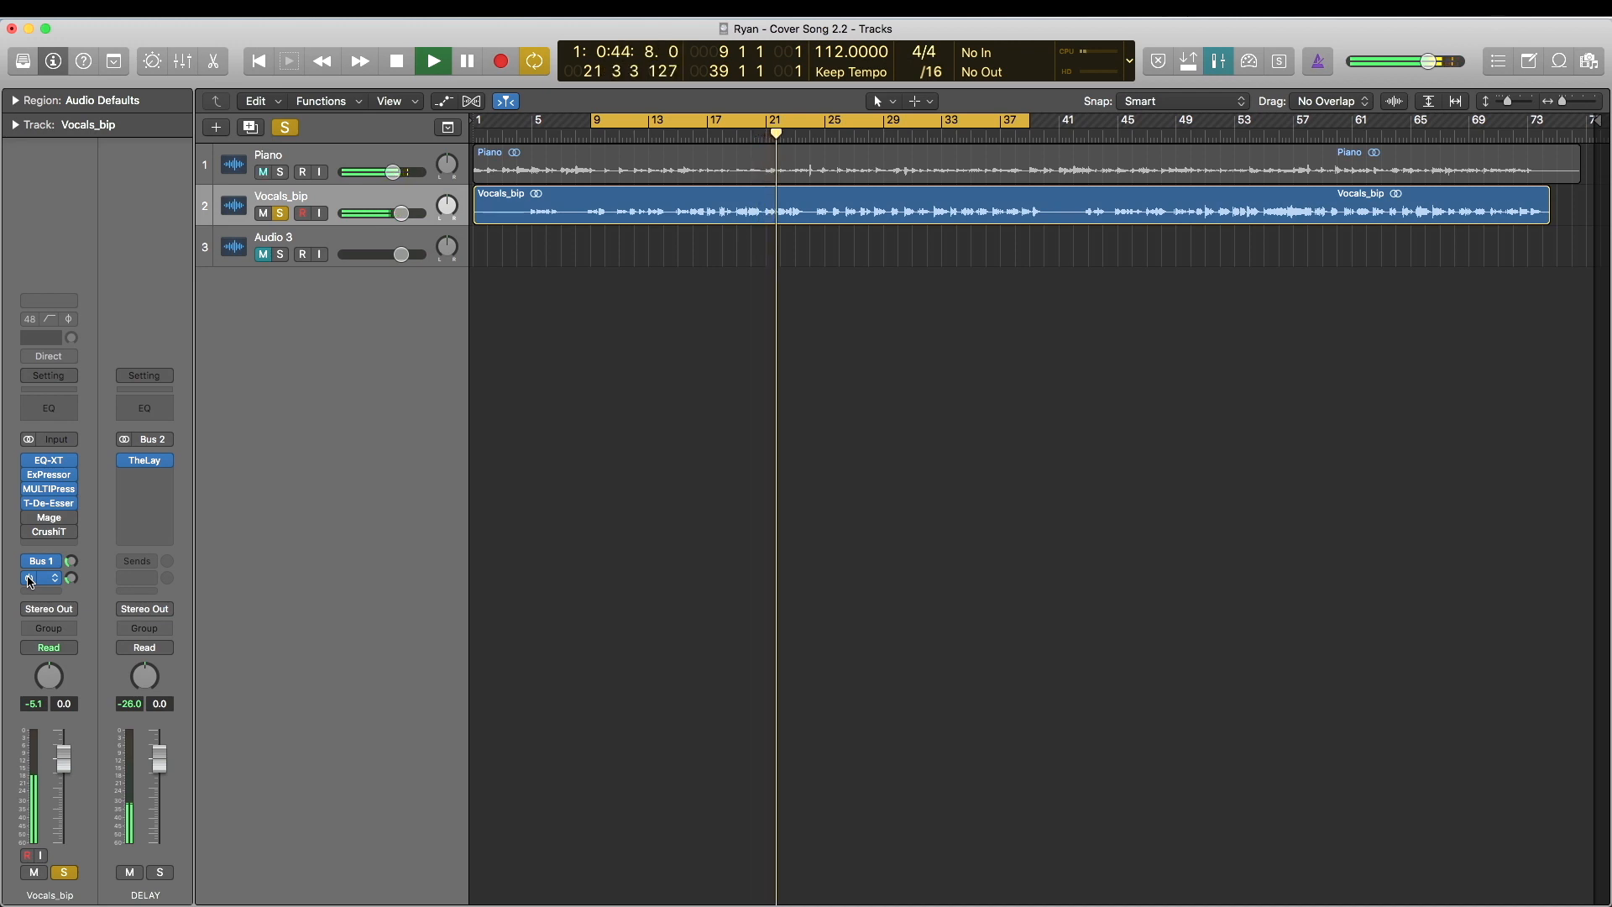
{"action": "left_click", "coordinate": [282, 172]}
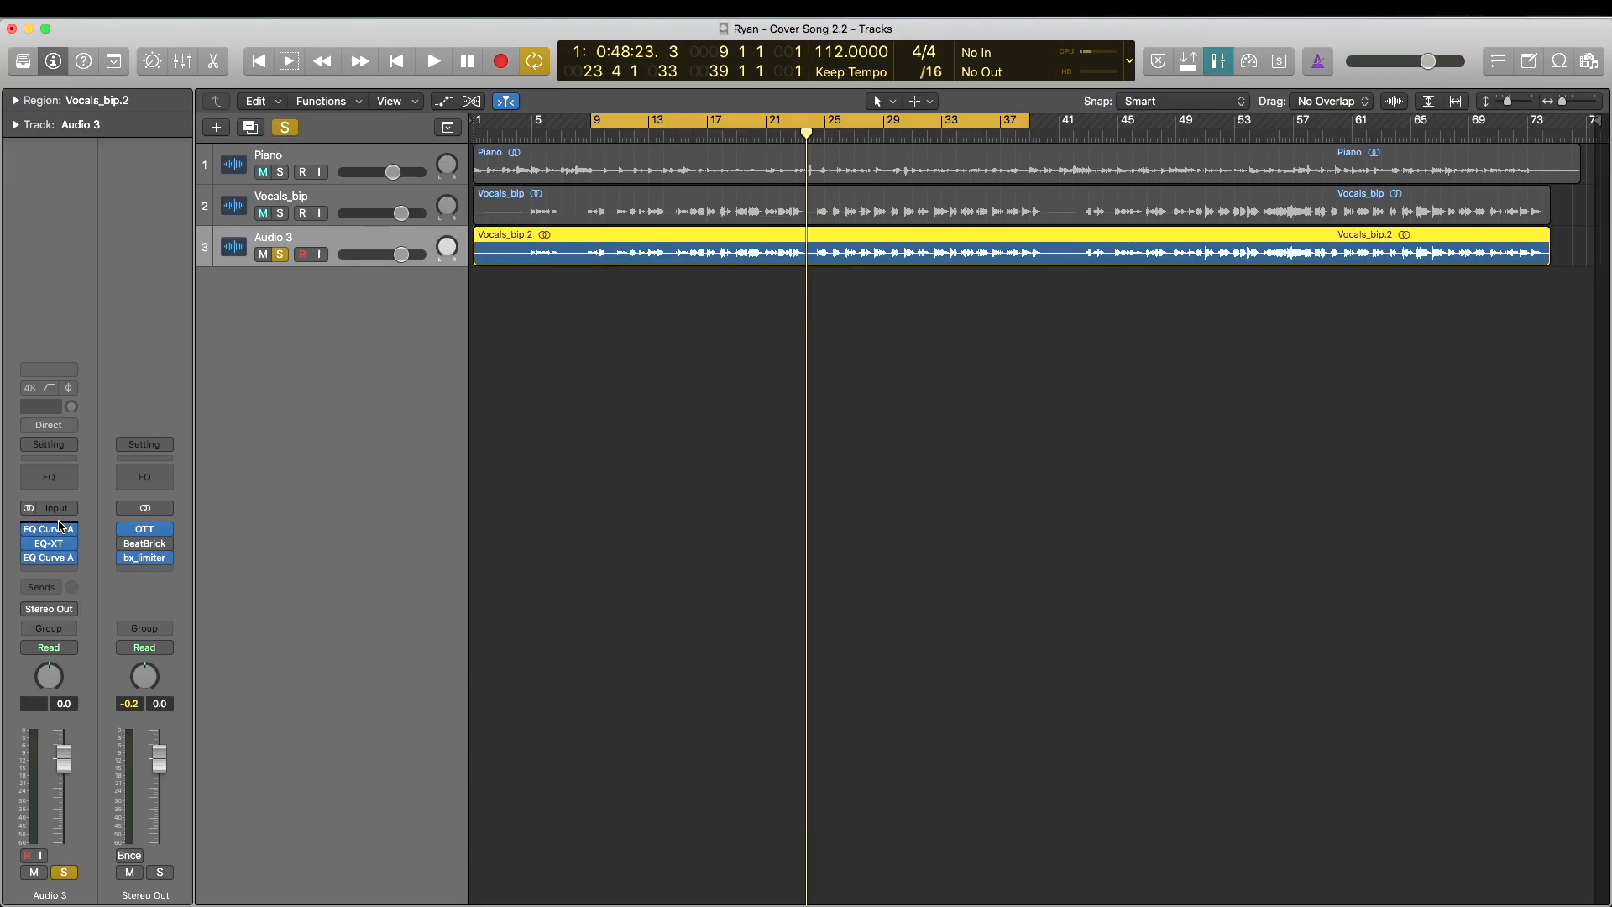
- Open EQ-XT and the EQ Curve Analyzer on Audio 3 and place their windows side by side
{"action": "left_click", "coordinate": [52, 531]}
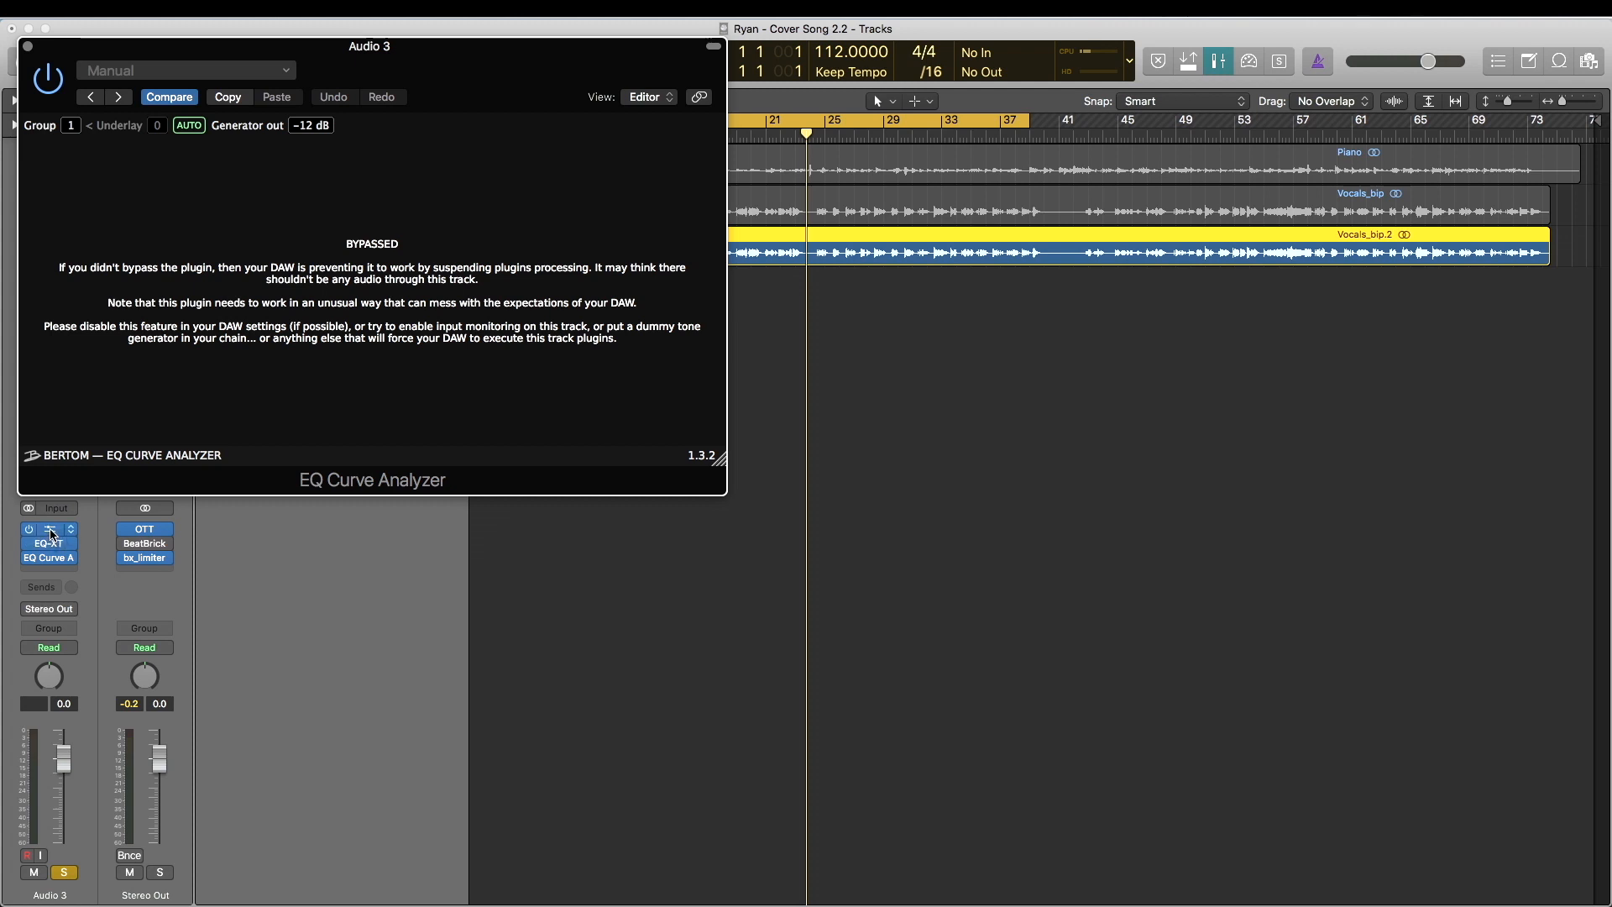
{"action": "left_click", "coordinate": [52, 534]}
{"action": "left_click", "coordinate": [50, 544]}
{"action": "left_click", "coordinate": [51, 558]}
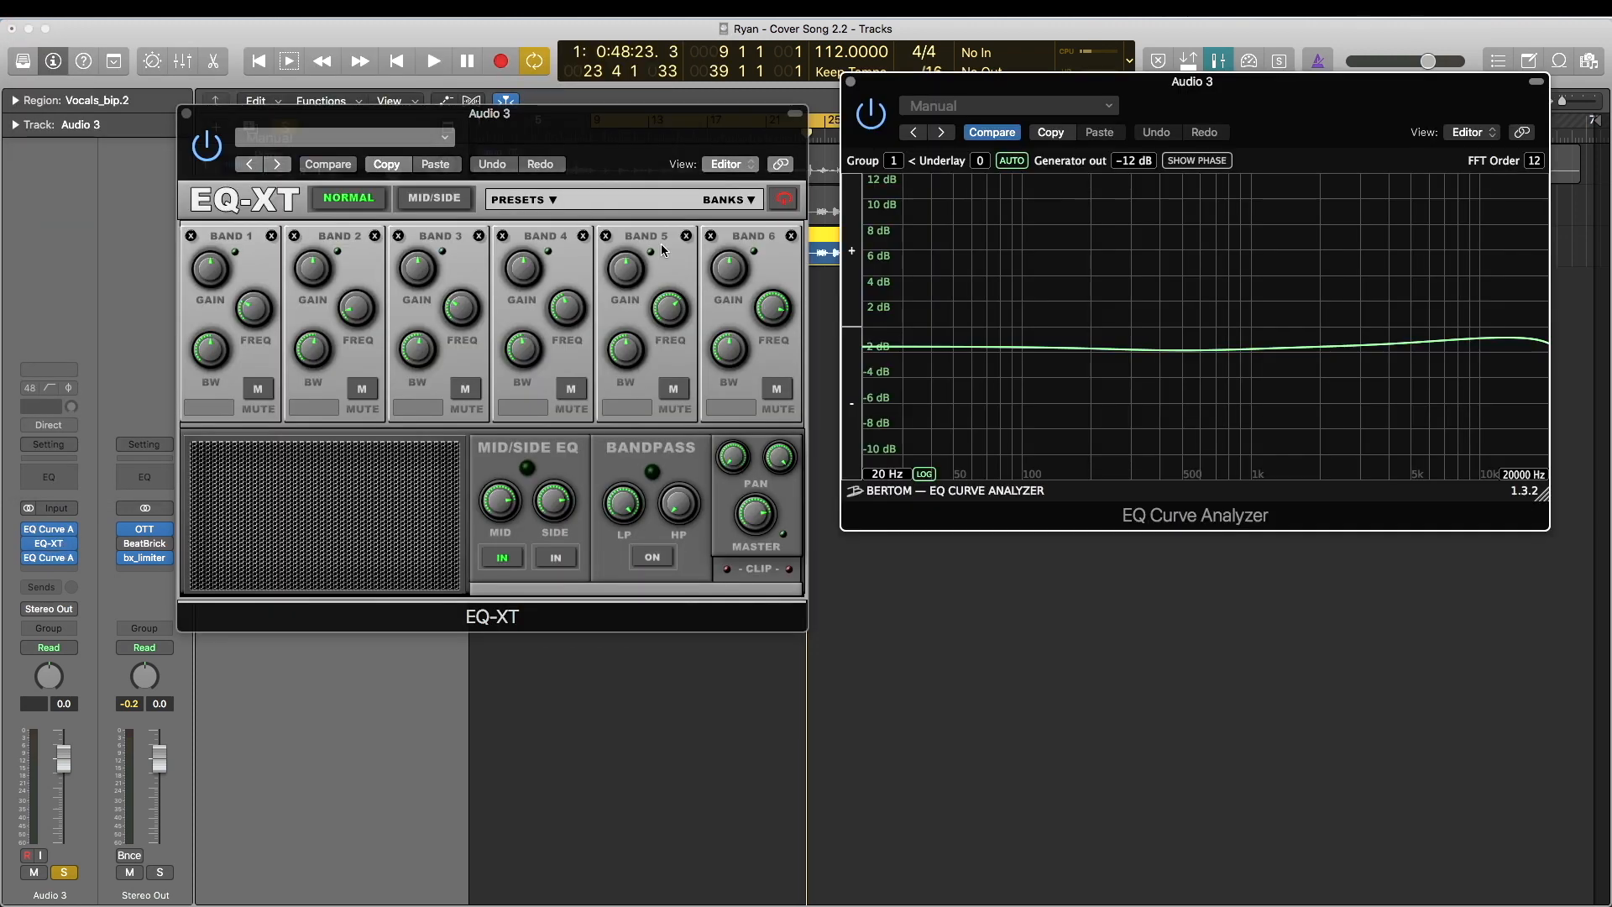
{"action": "left_click_drag", "start_coordinate": [1166, 103], "coordinate": [1121, 137]}
{"action": "left_click_drag", "start_coordinate": [698, 133], "coordinate": [561, 133]}
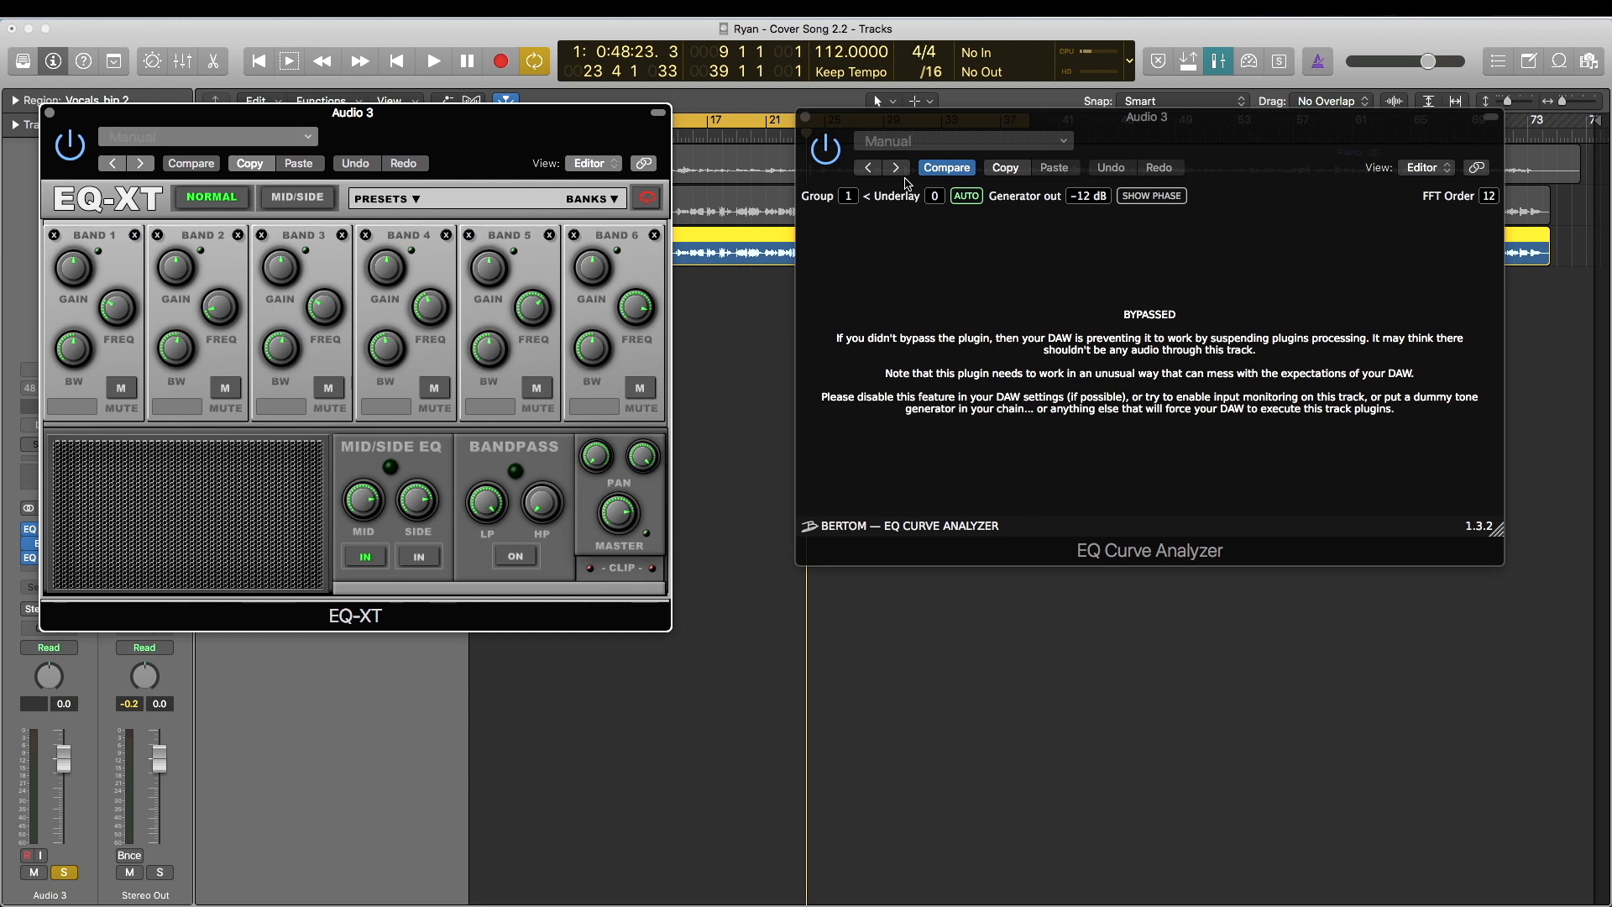
- Start playback and raise the Band 1 gain in Audio 3's EQ-XT in small increments while watching the analyzer curve
{"action": "key", "text": "space"}
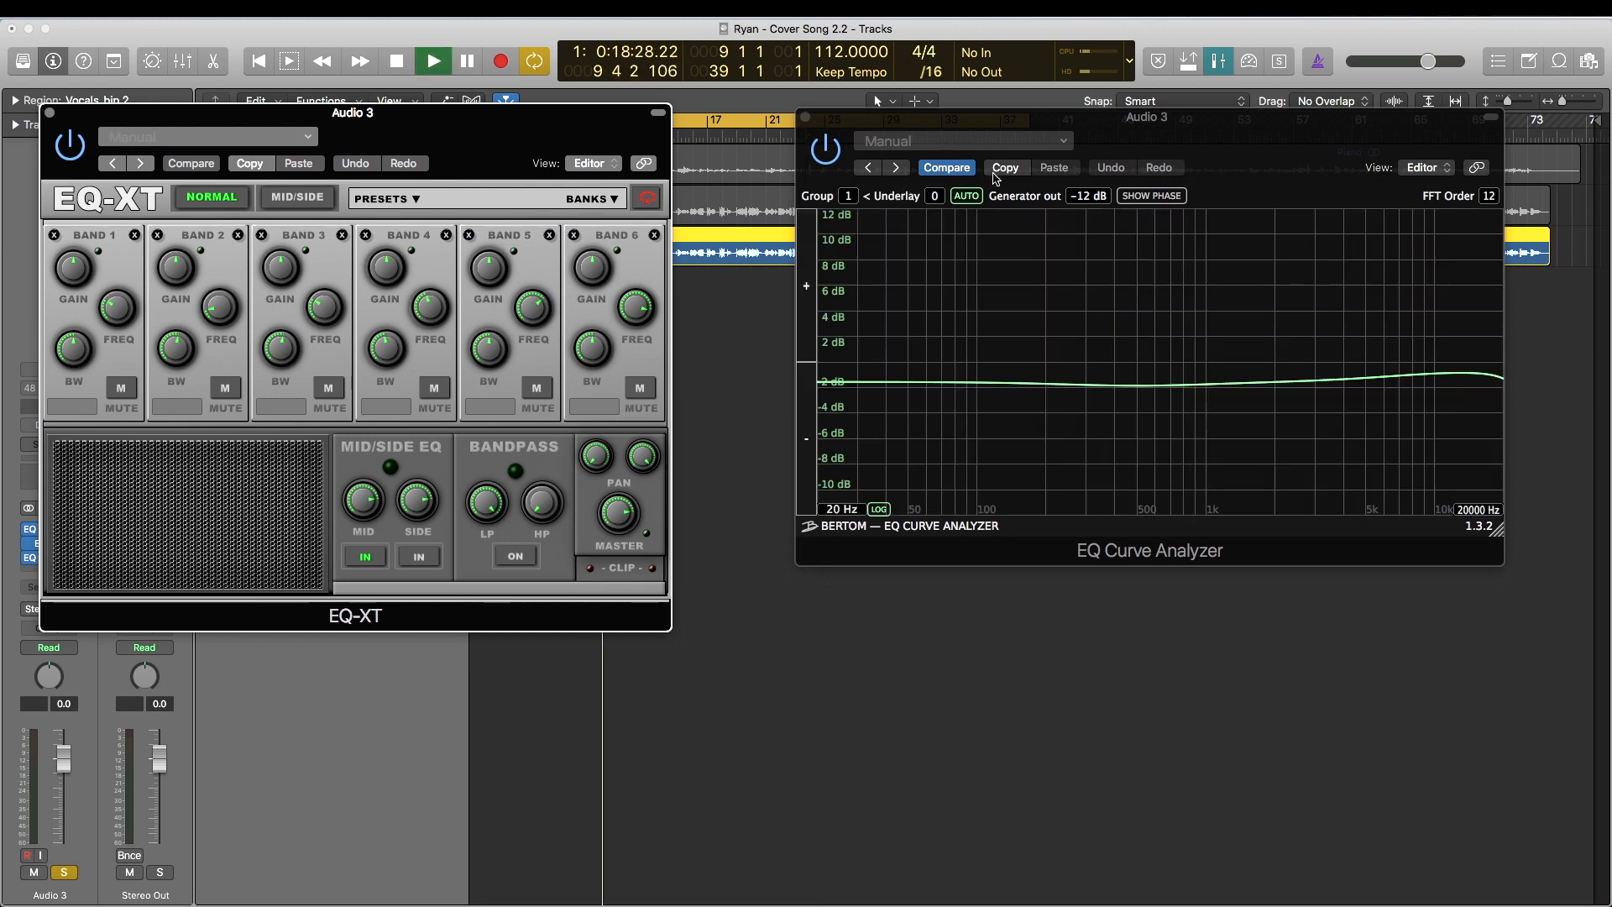
{"action": "left_click_drag", "start_coordinate": [1152, 117], "coordinate": [1088, 139]}
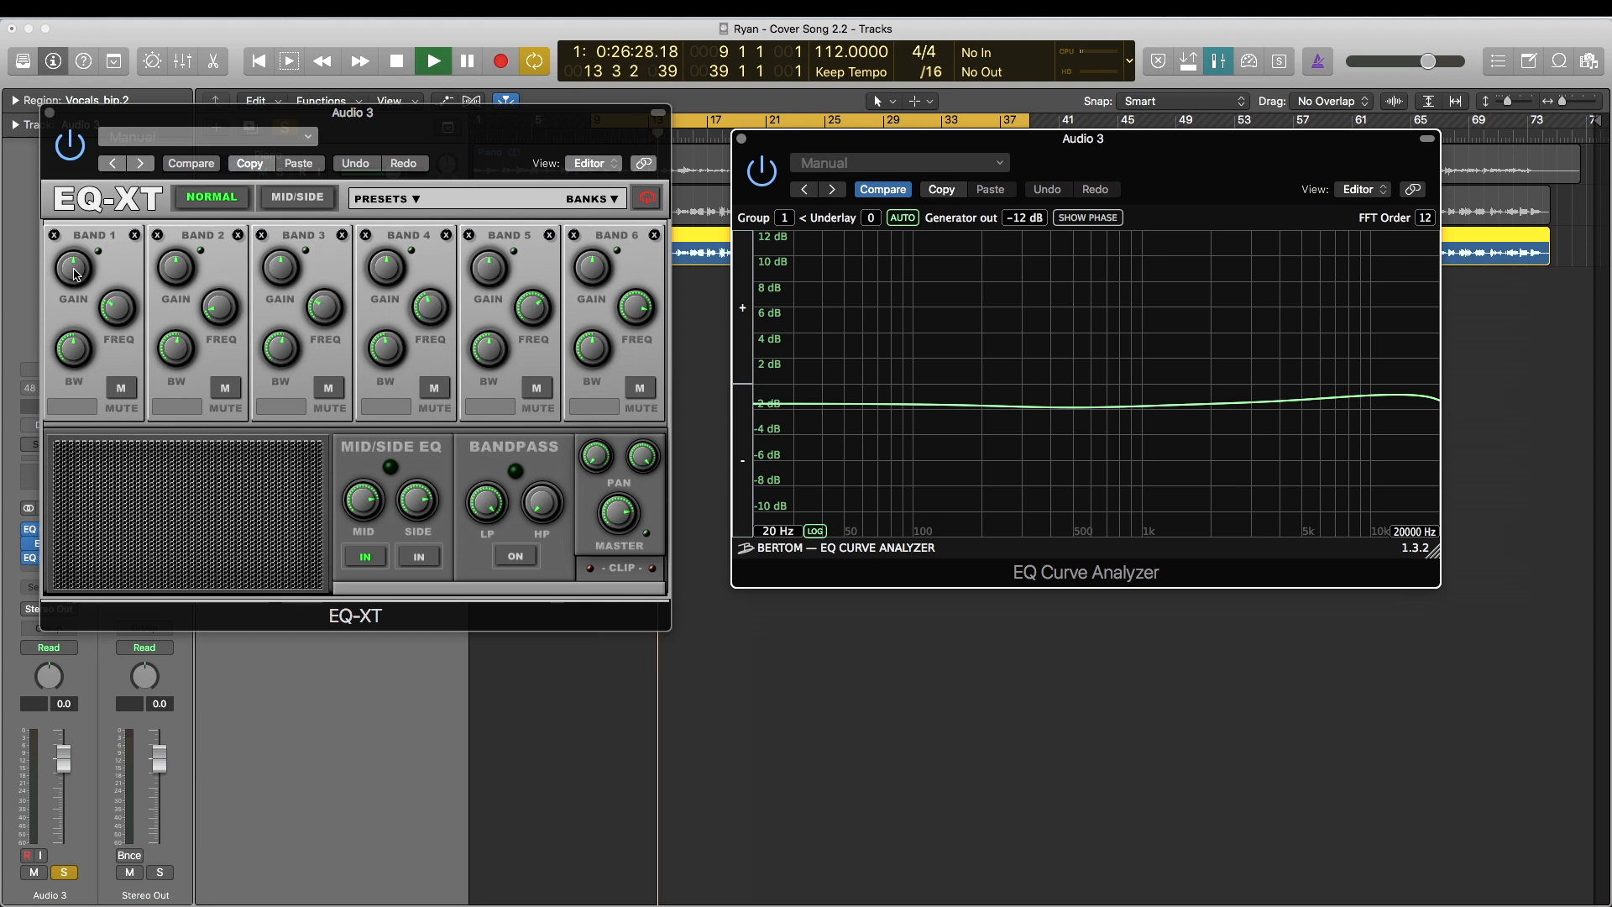
{"action": "left_click_drag", "start_coordinate": [75, 273], "coordinate": [80, 265]}
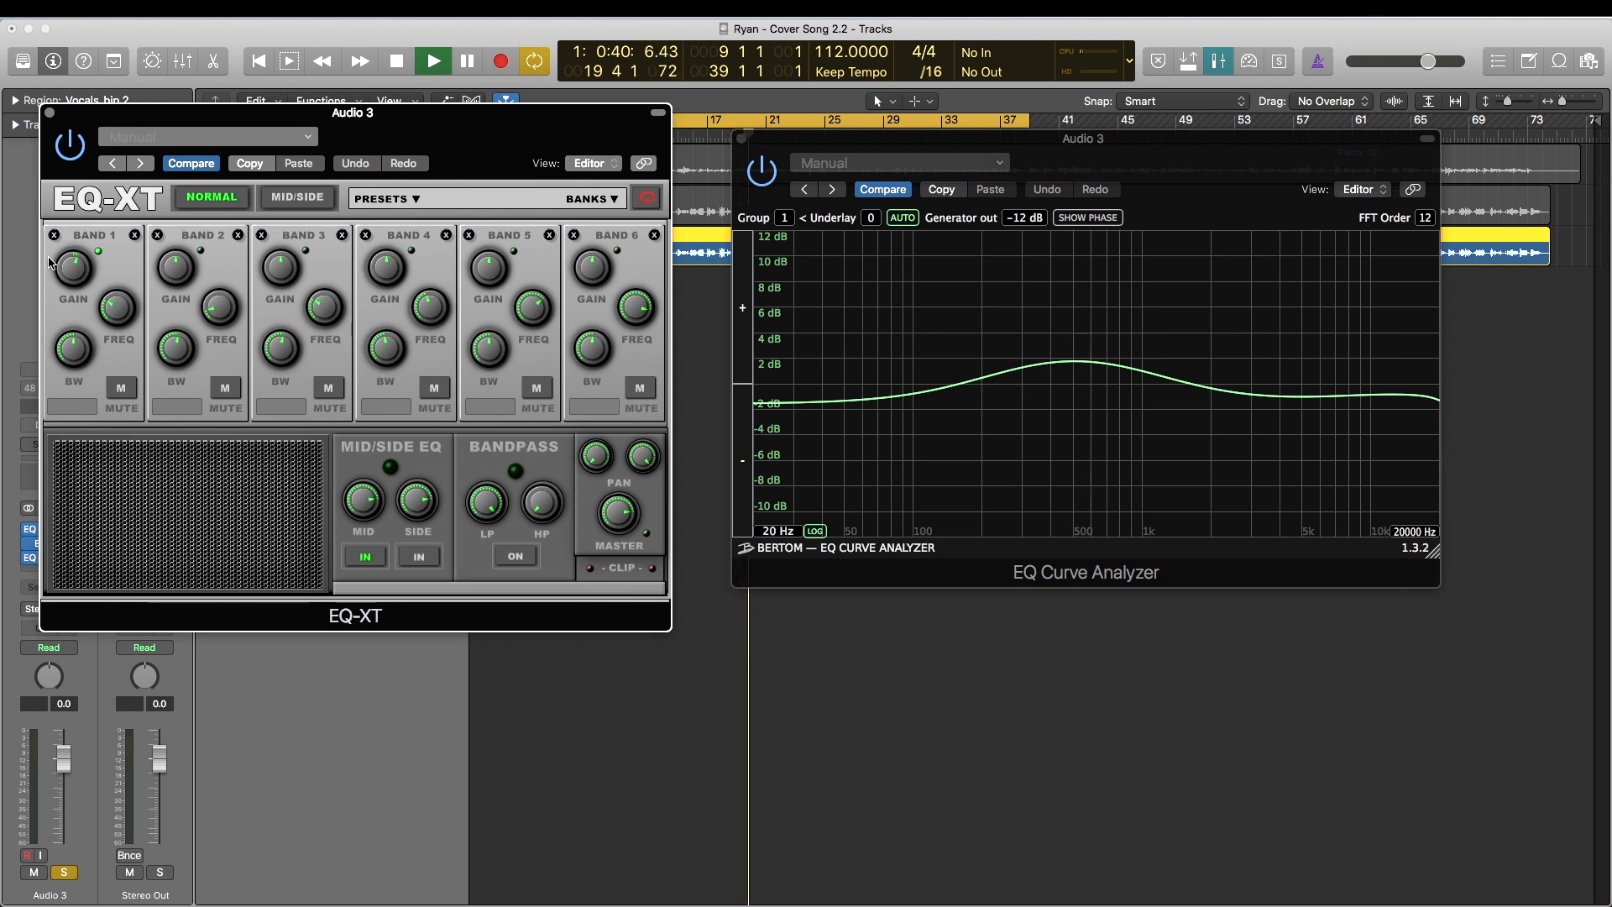
{"action": "left_click", "coordinate": [72, 273]}
{"action": "left_click_drag", "start_coordinate": [73, 273], "coordinate": [73, 264]}
{"action": "mouse_move", "coordinate": [1140, 361]}
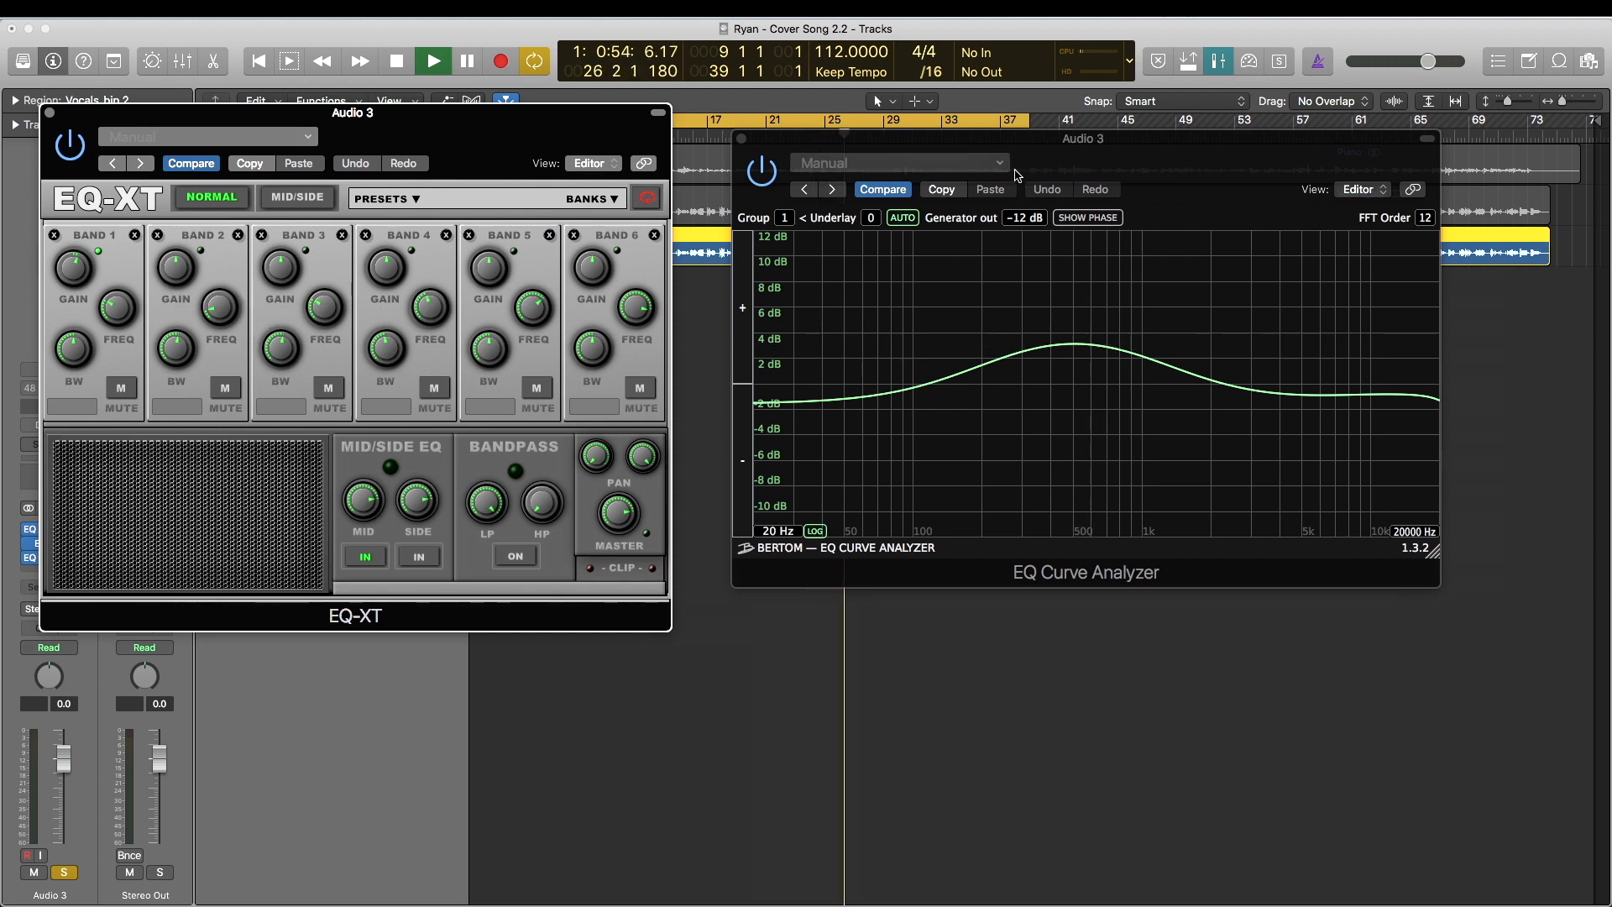
- Move Audio 3's EQ-XT aside, open the EQ-XT on Vocals_bip to check its Band 1 gain, and close it
{"action": "left_click_drag", "start_coordinate": [395, 135], "coordinate": [787, 453]}
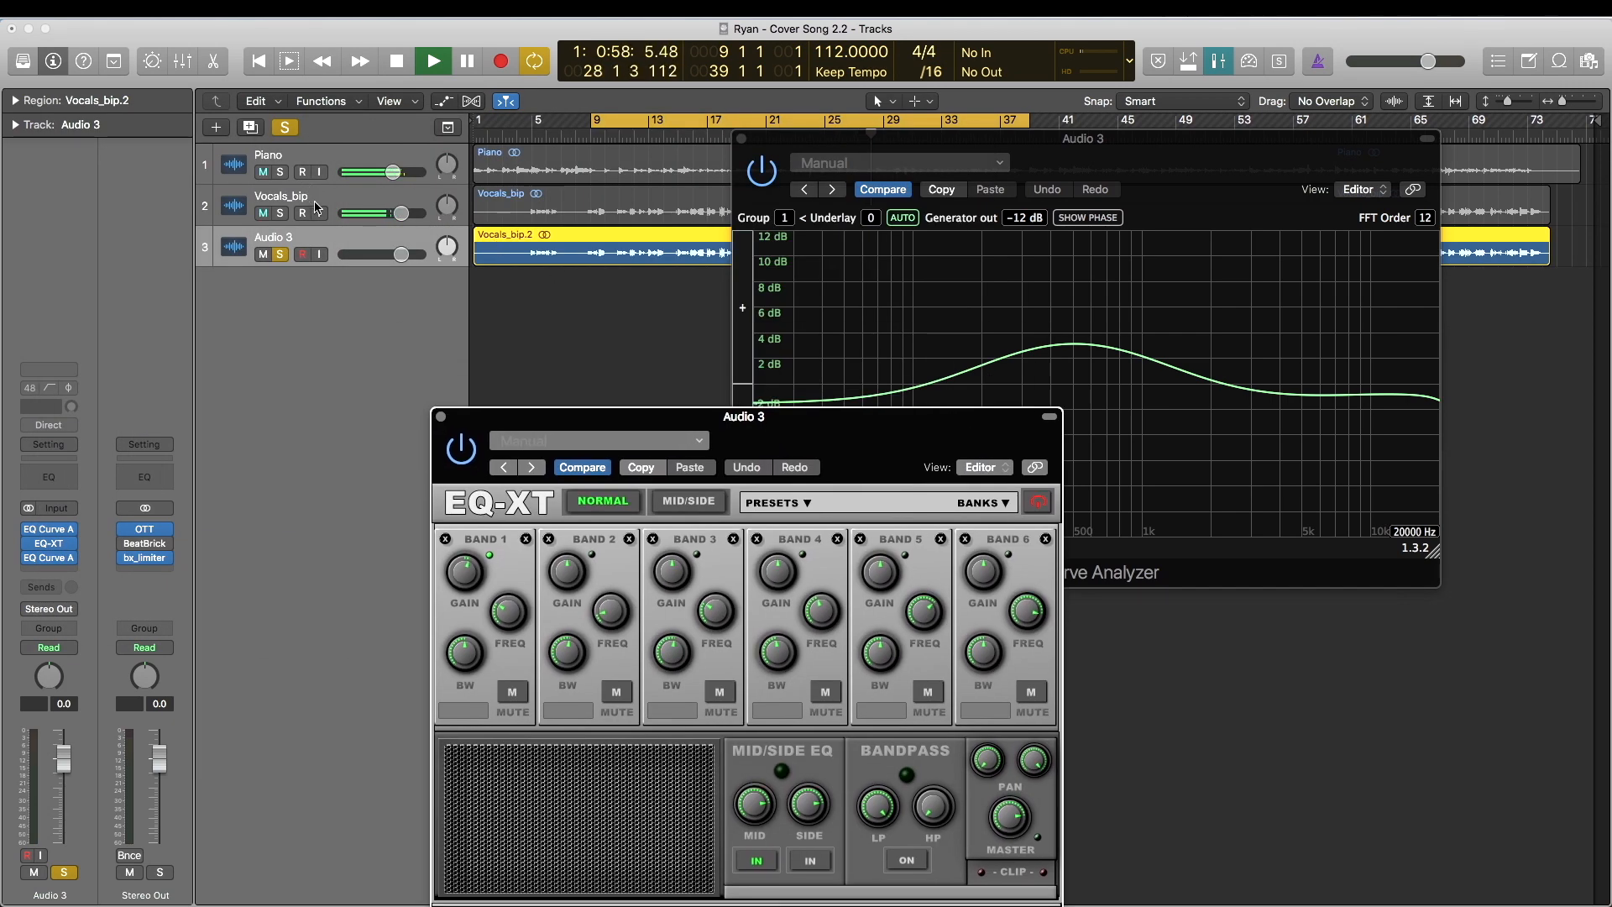
{"action": "left_click", "coordinate": [347, 203]}
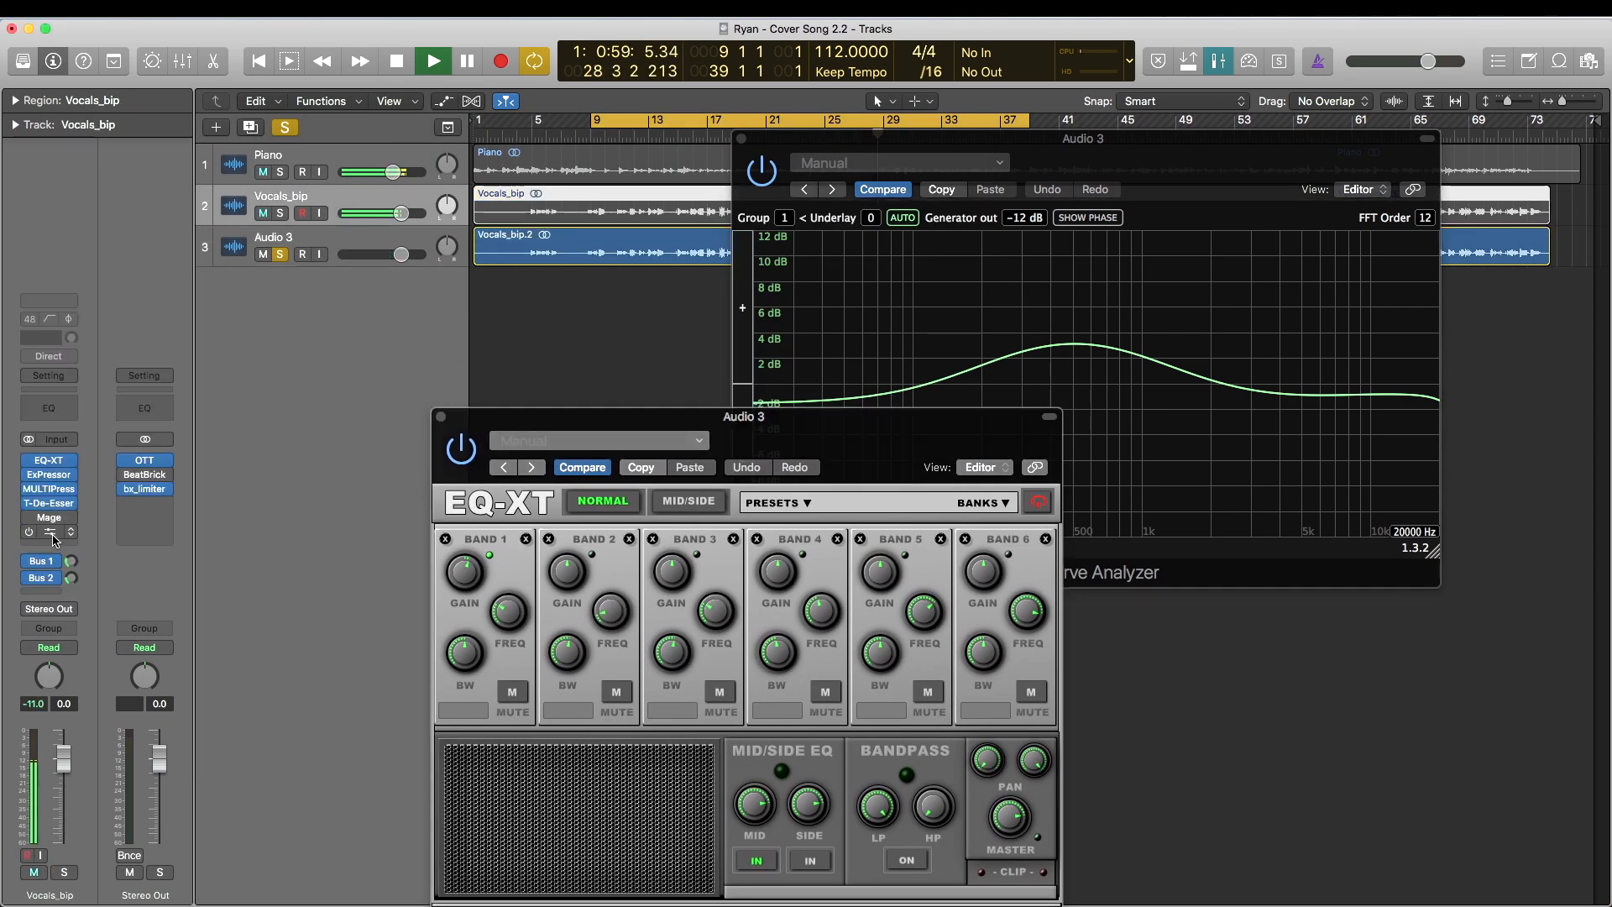
{"action": "left_click", "coordinate": [58, 461]}
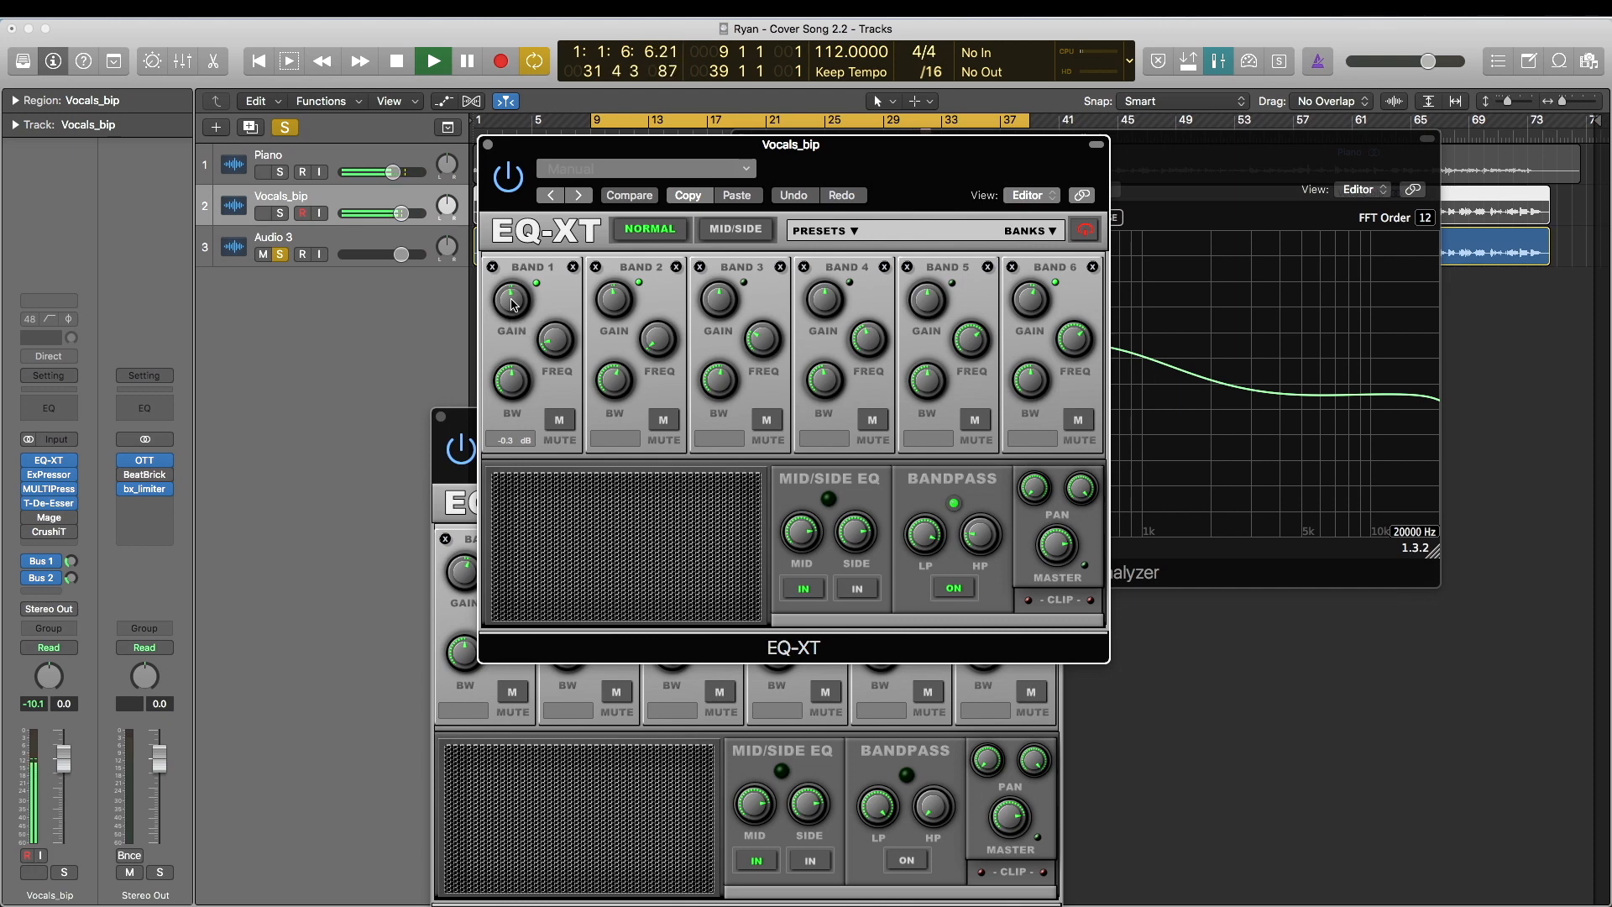
{"action": "left_click", "coordinate": [488, 146]}
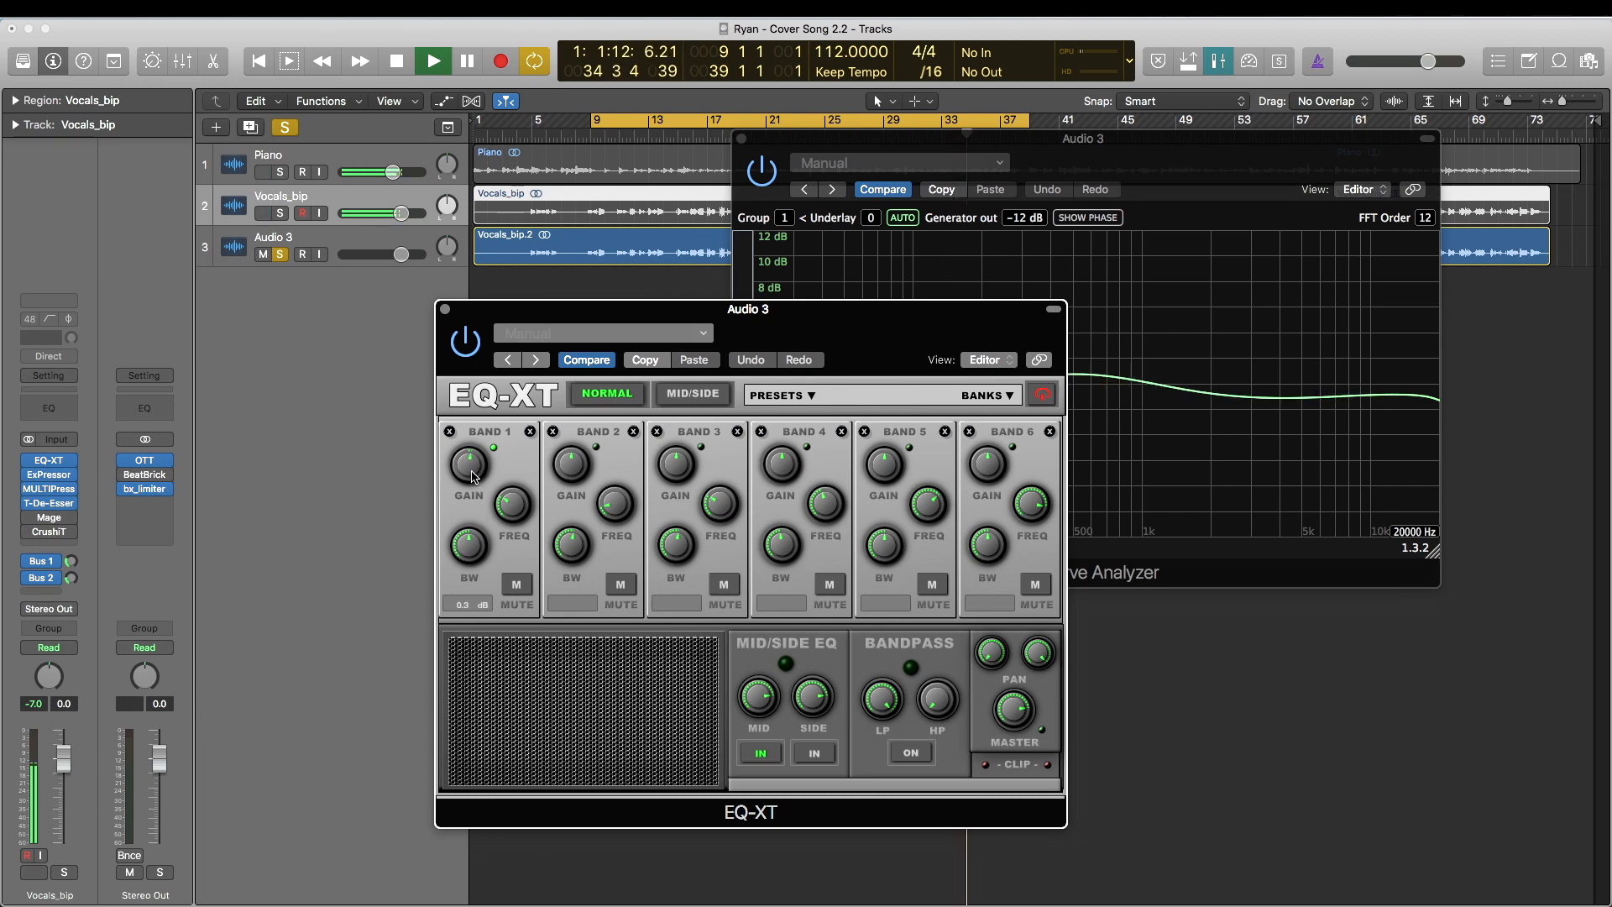
- Reposition Audio 3's EQ-XT beside the analyzer and raise its Band 1 gain strongly
{"action": "left_click_drag", "start_coordinate": [588, 309], "coordinate": [561, 421]}
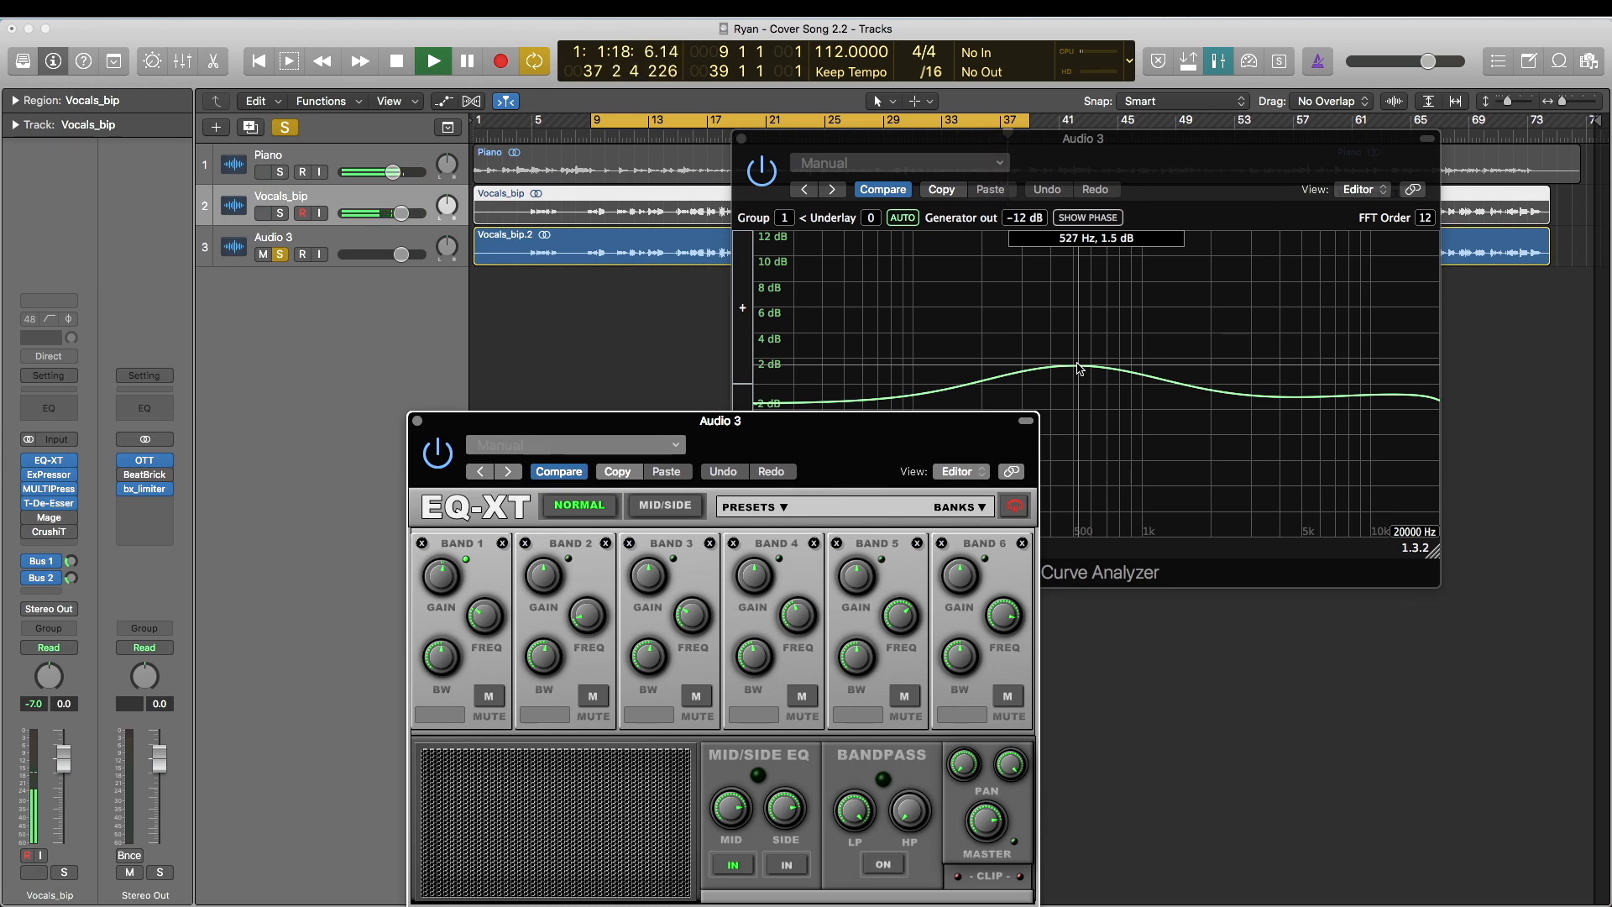
{"action": "left_click_drag", "start_coordinate": [518, 427], "coordinate": [362, 342]}
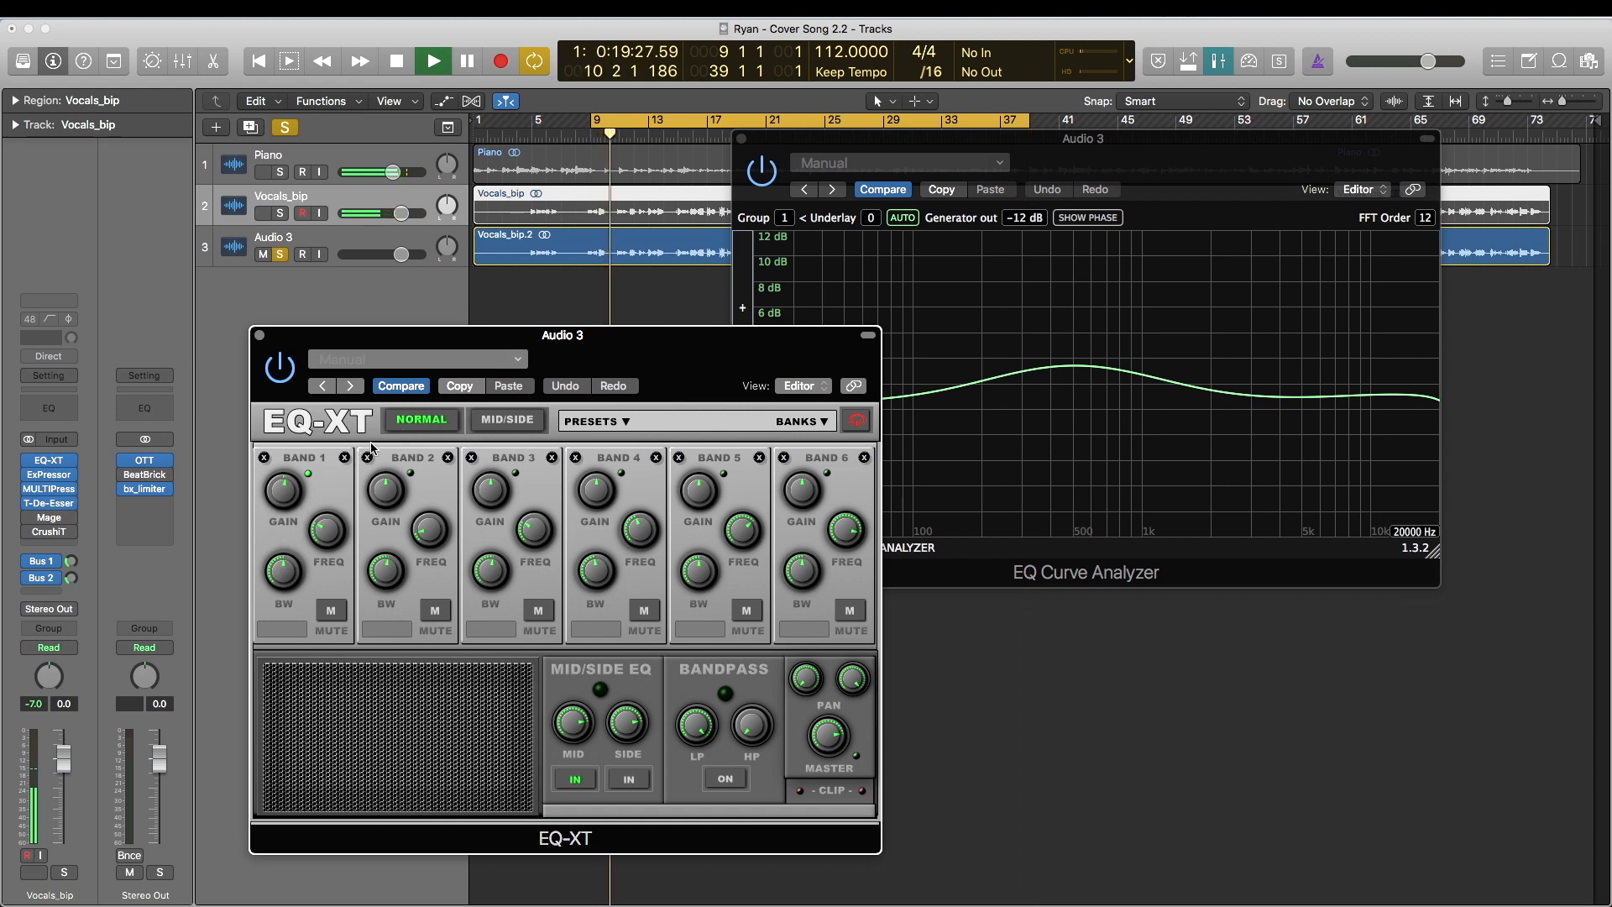
{"action": "left_click_drag", "start_coordinate": [284, 502], "coordinate": [295, 450]}
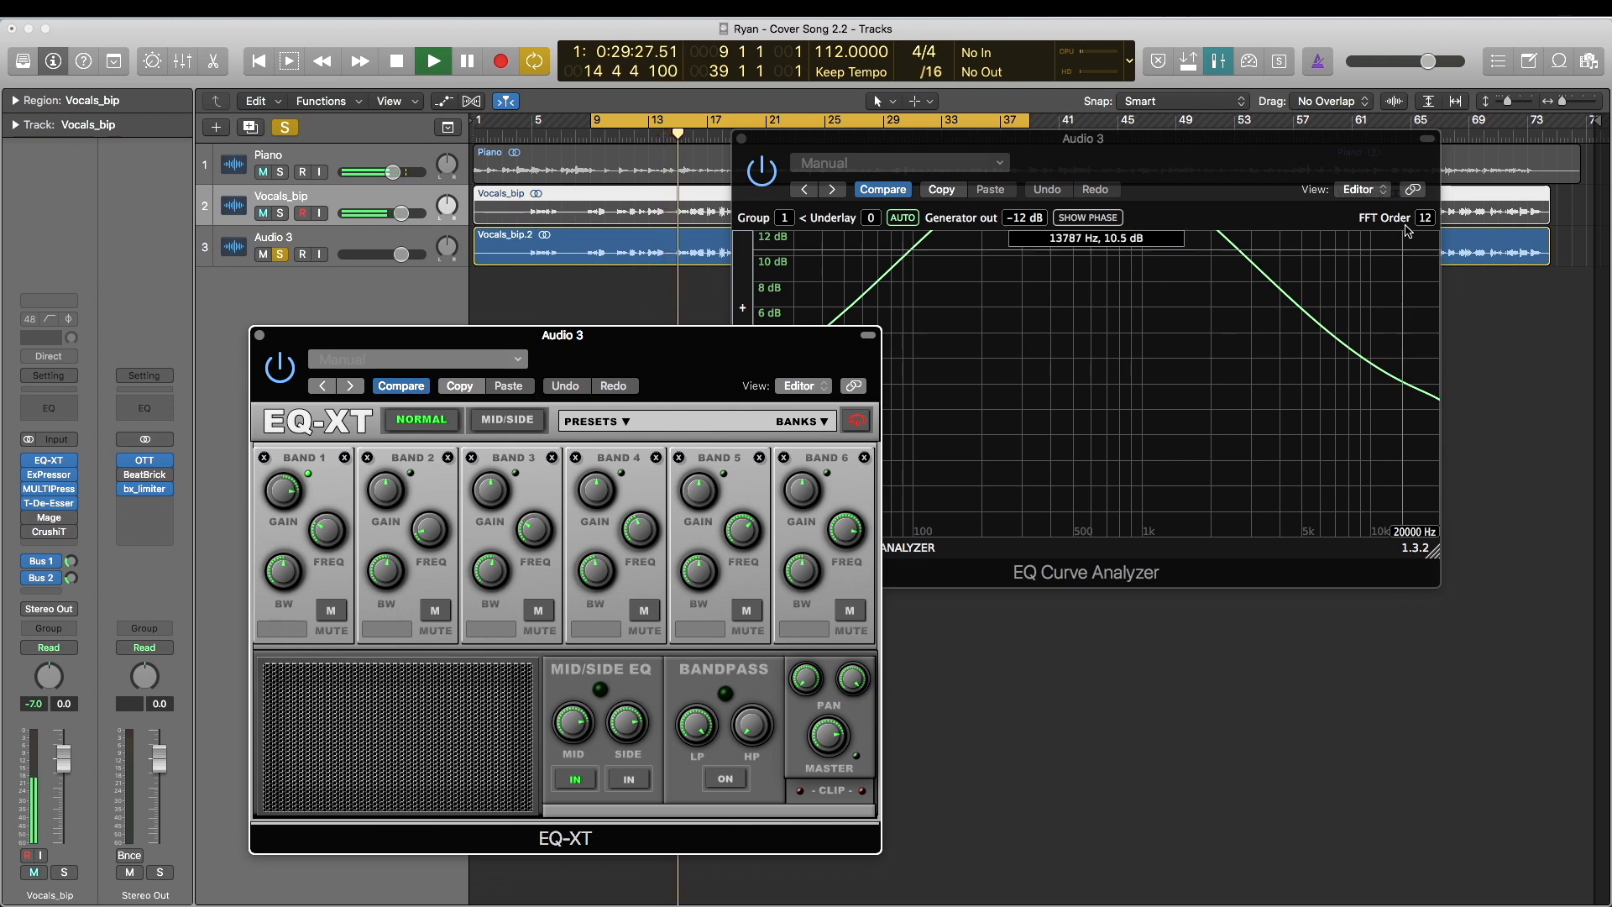
- Move the EQ Curve Analyzer higher and expand its vertical scale to 36 dB so the whole boost fits
{"action": "left_click_drag", "start_coordinate": [1212, 134], "coordinate": [1232, 88]}
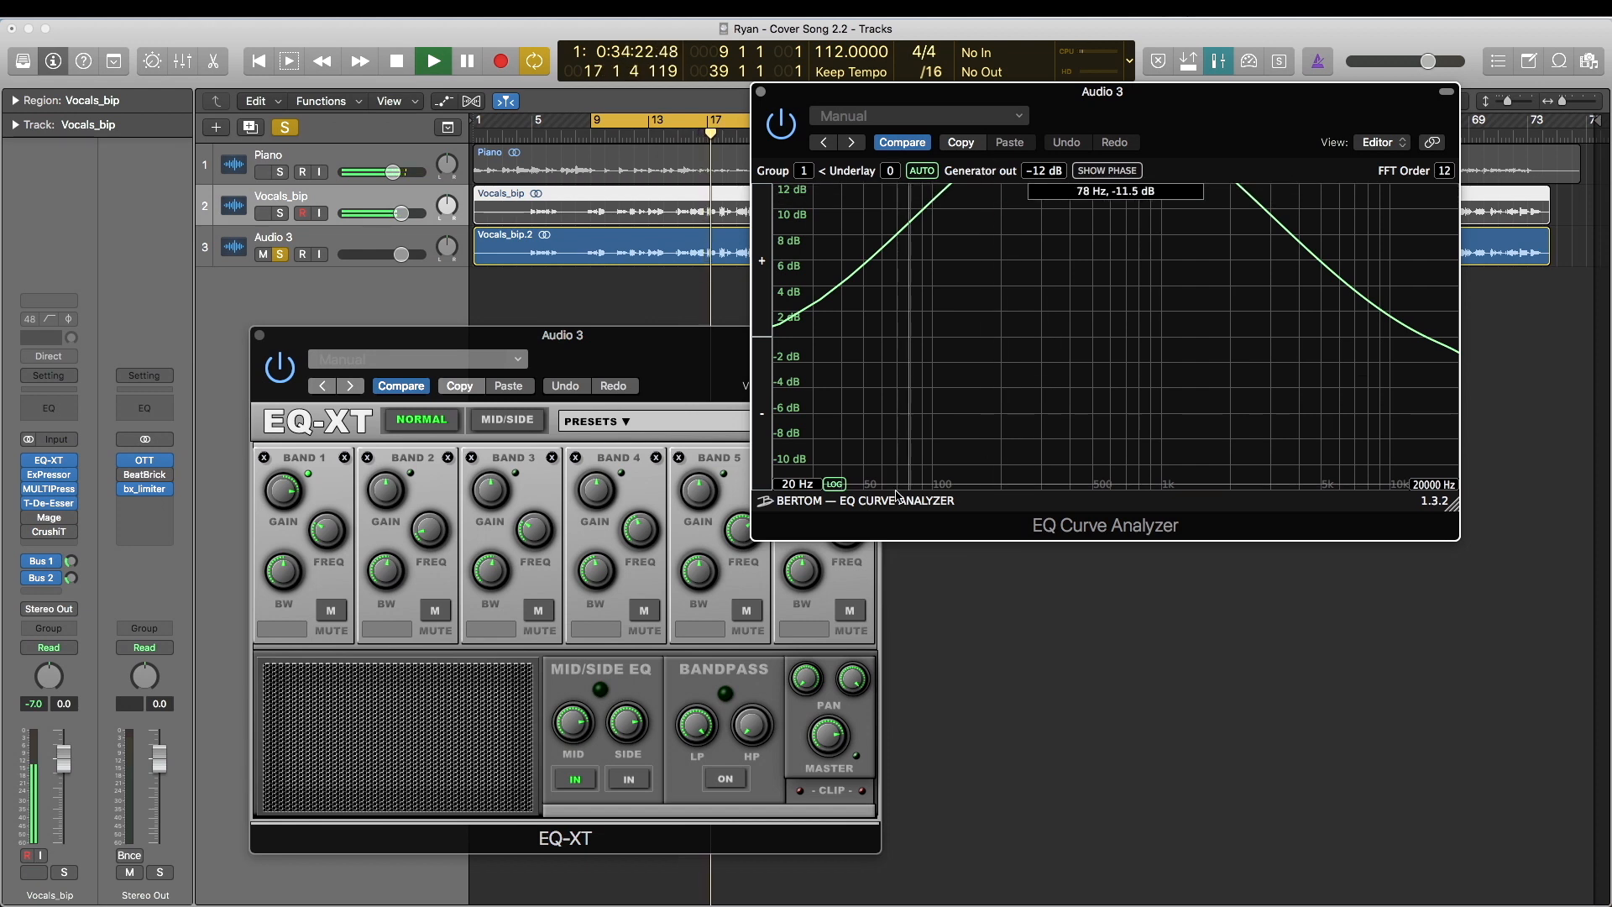
{"action": "left_click", "coordinate": [762, 261]}
{"action": "left_click", "coordinate": [762, 413]}
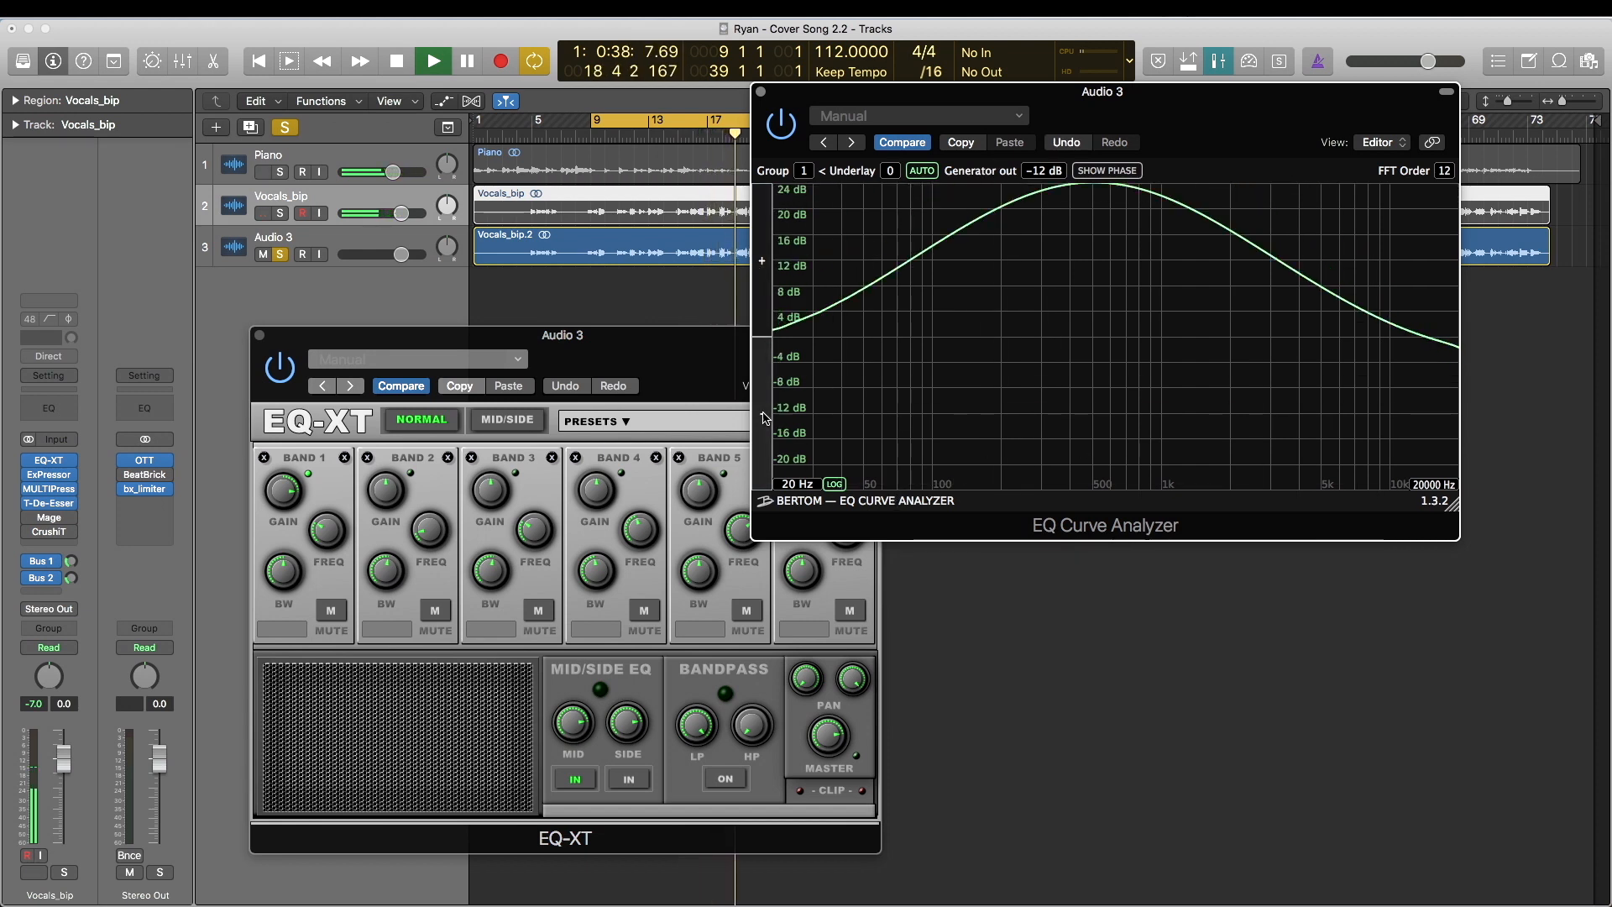
{"action": "left_click", "coordinate": [762, 413]}
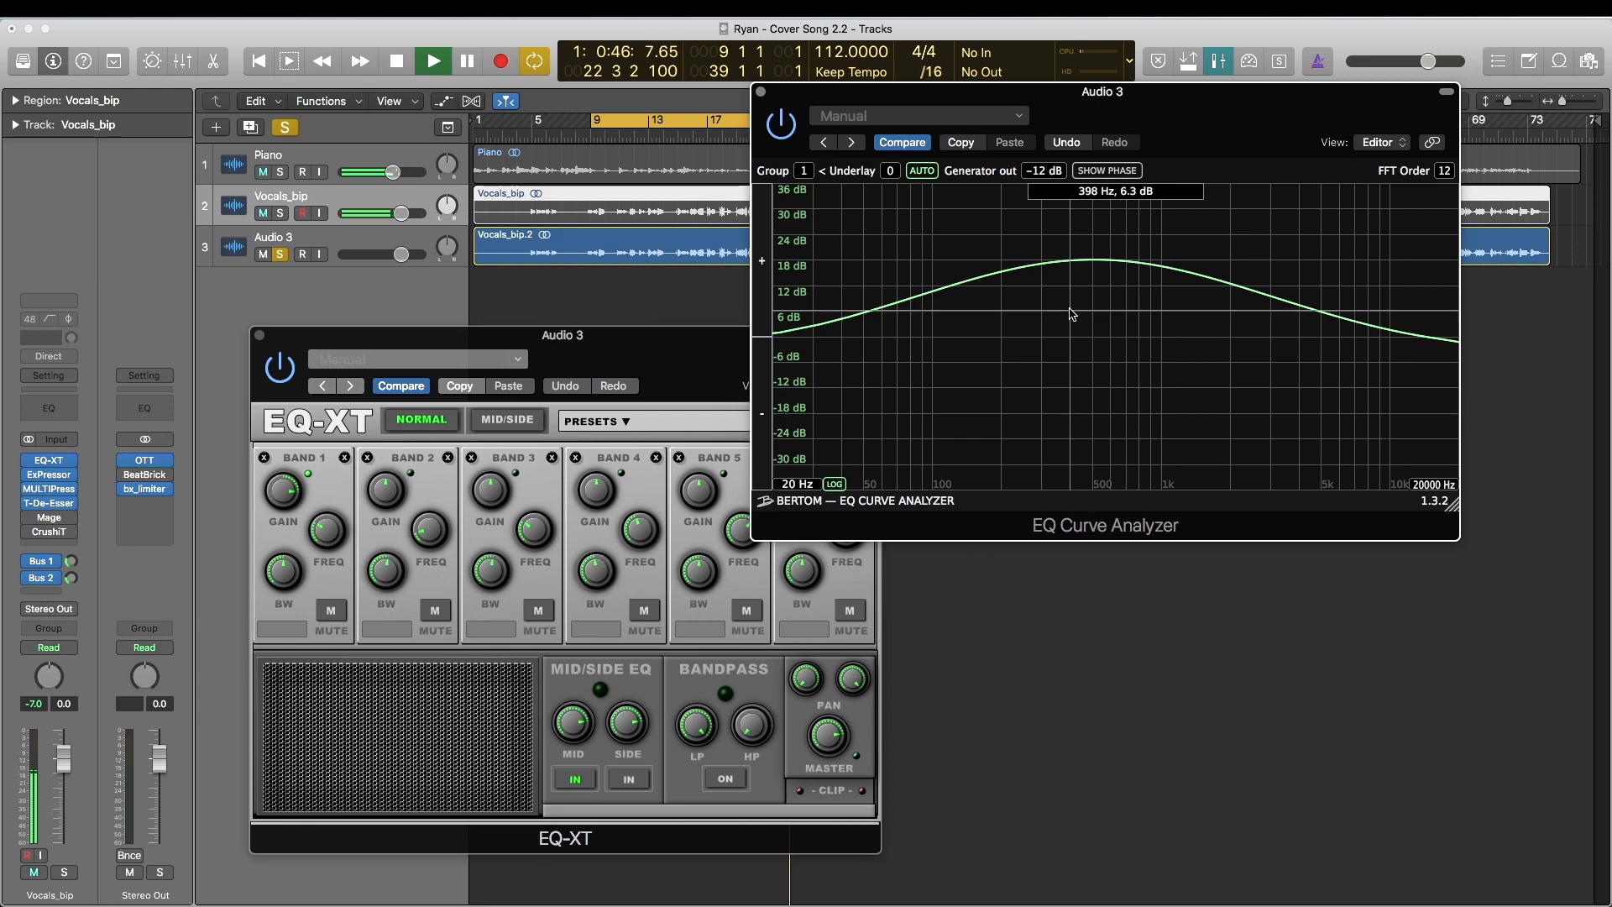
- Close the EQ Curve Analyzer, bring Audio 3's EQ-XT to the middle of the workspace, and stop playback
{"action": "left_click", "coordinate": [761, 92]}
{"action": "left_click_drag", "start_coordinate": [682, 352], "coordinate": [904, 286]}
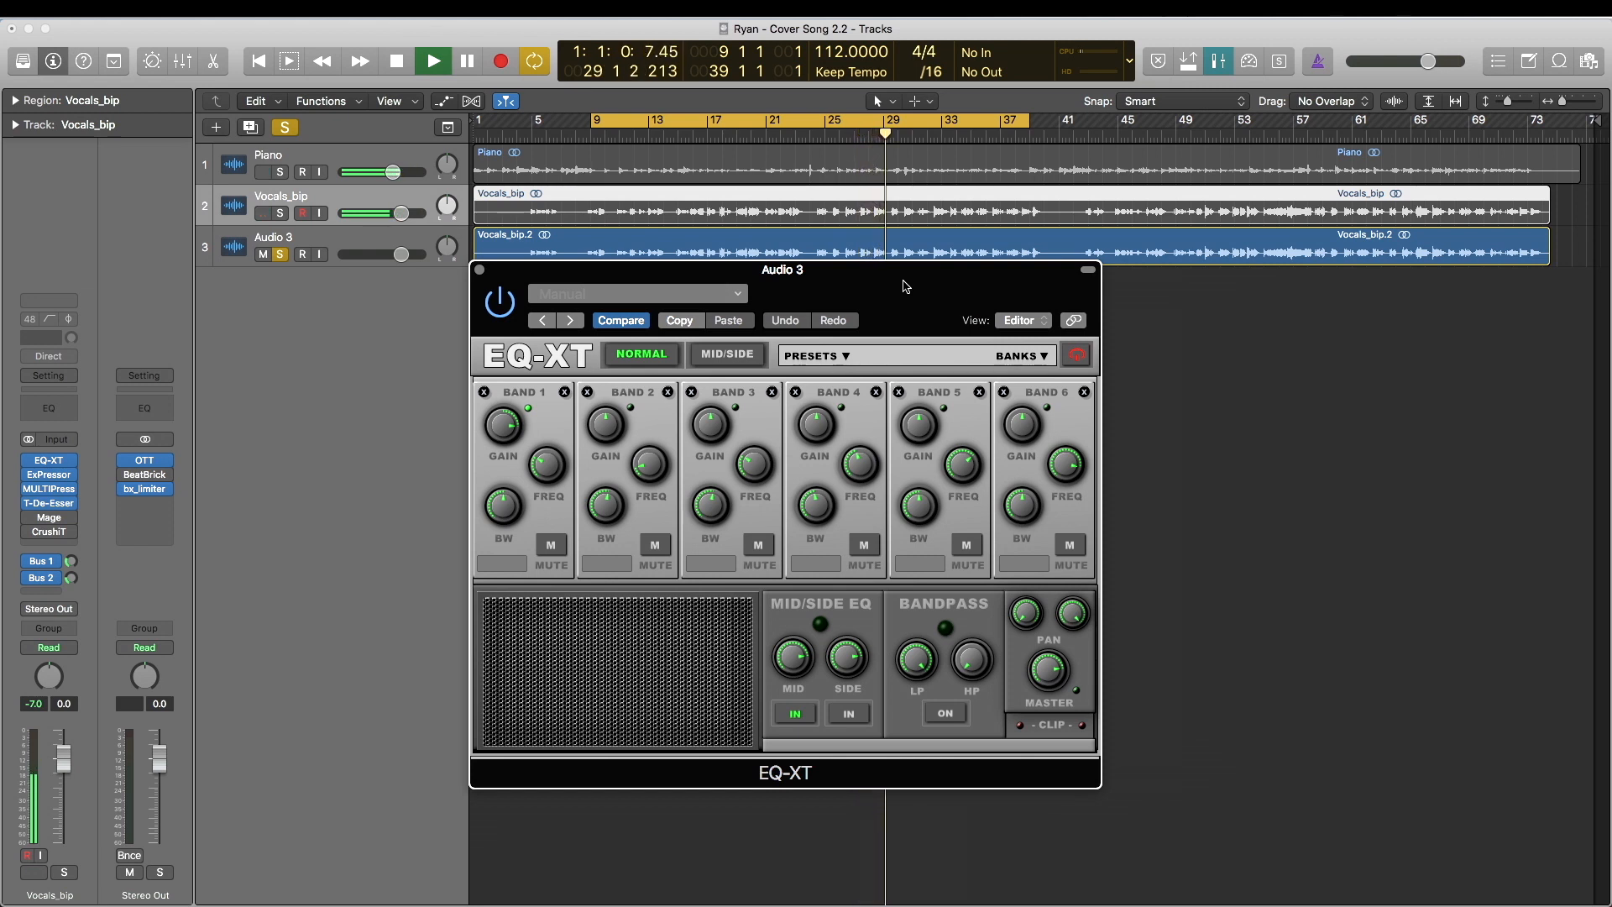
{"action": "key", "text": "space"}
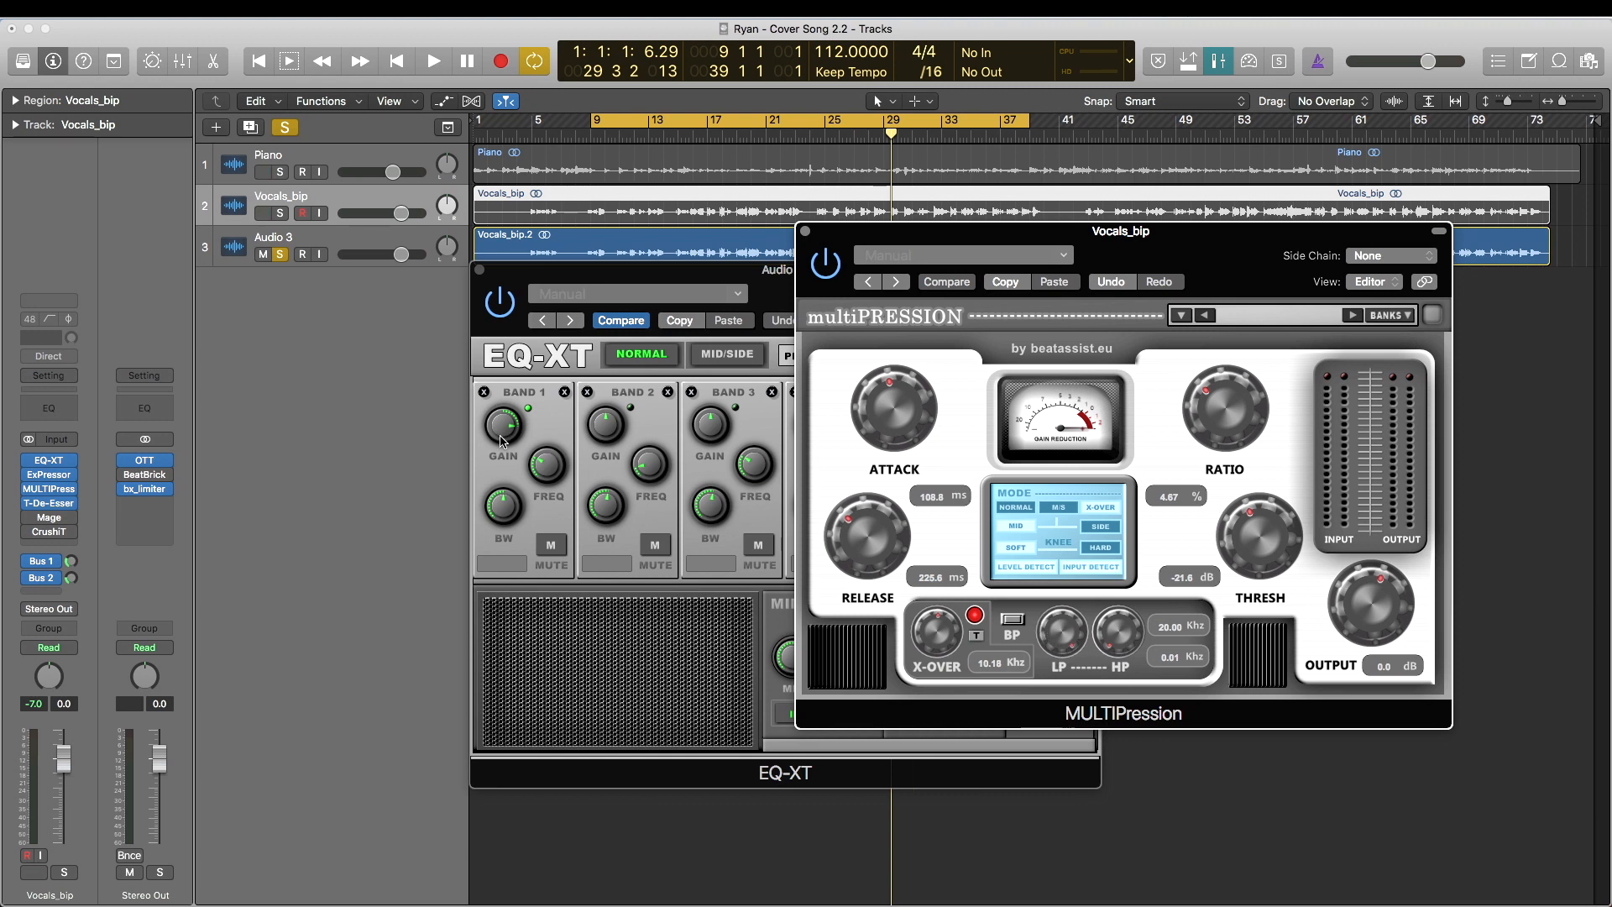
- Switch to Safari and look through the plugin list on psytranceplugins.com, examining the BAFEX Studio and MacPack bundles
{"action": "mouse_move", "coordinate": [3, 370]}
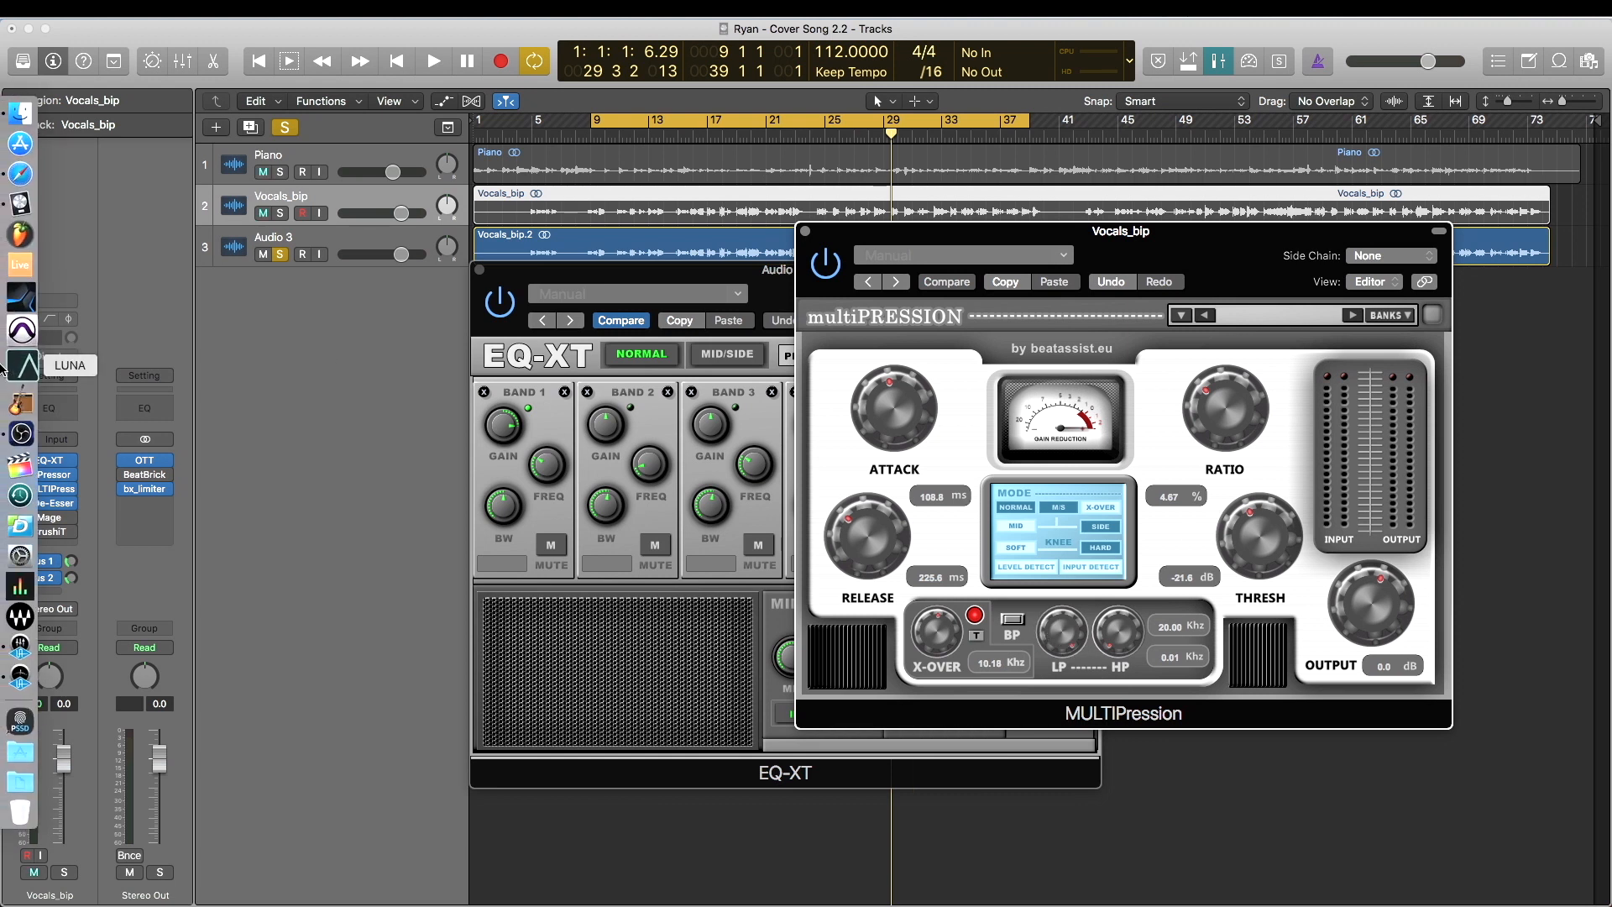
{"action": "left_click", "coordinate": [20, 173]}
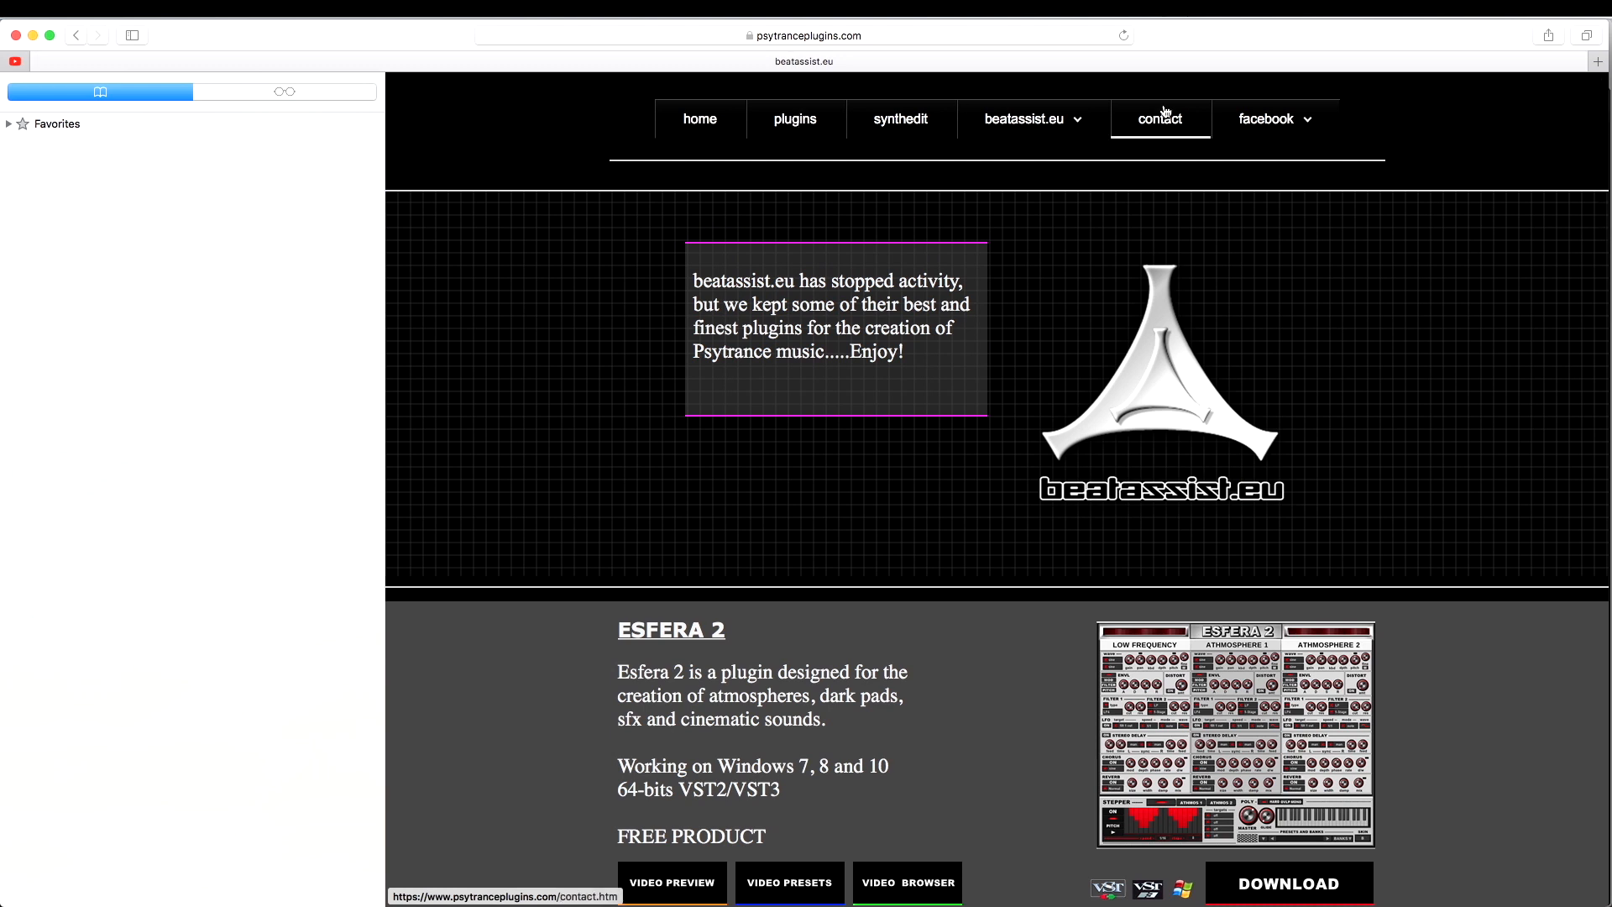
{"action": "mouse_move", "coordinate": [1025, 126]}
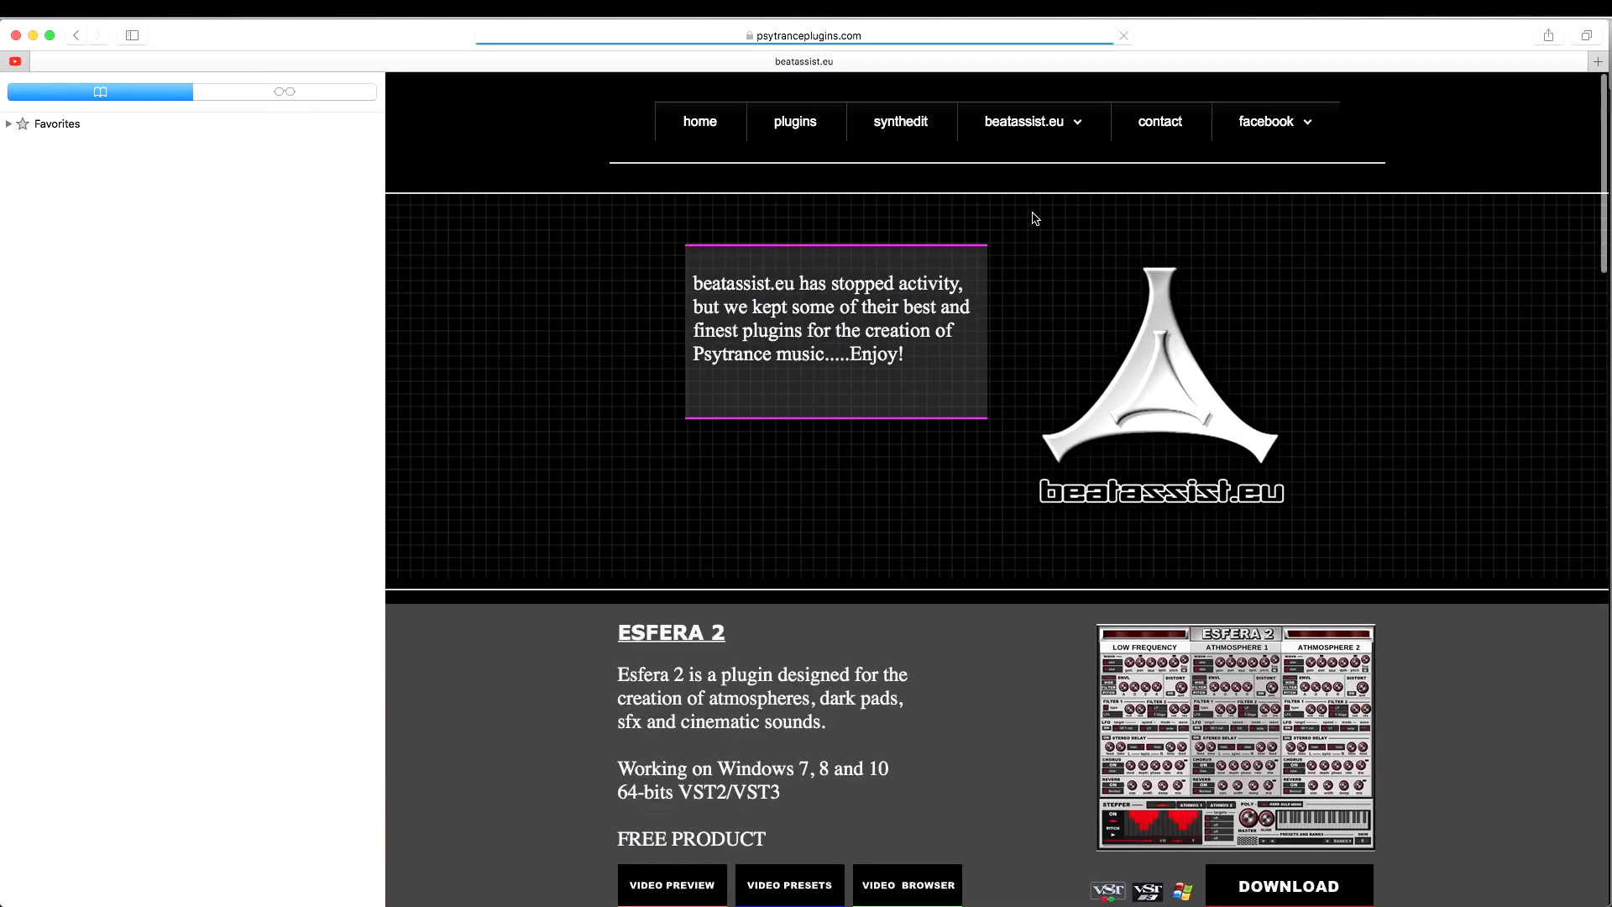
{"action": "scroll", "coordinate": [943, 493], "scroll_direction": "down", "scroll_amount": 5}
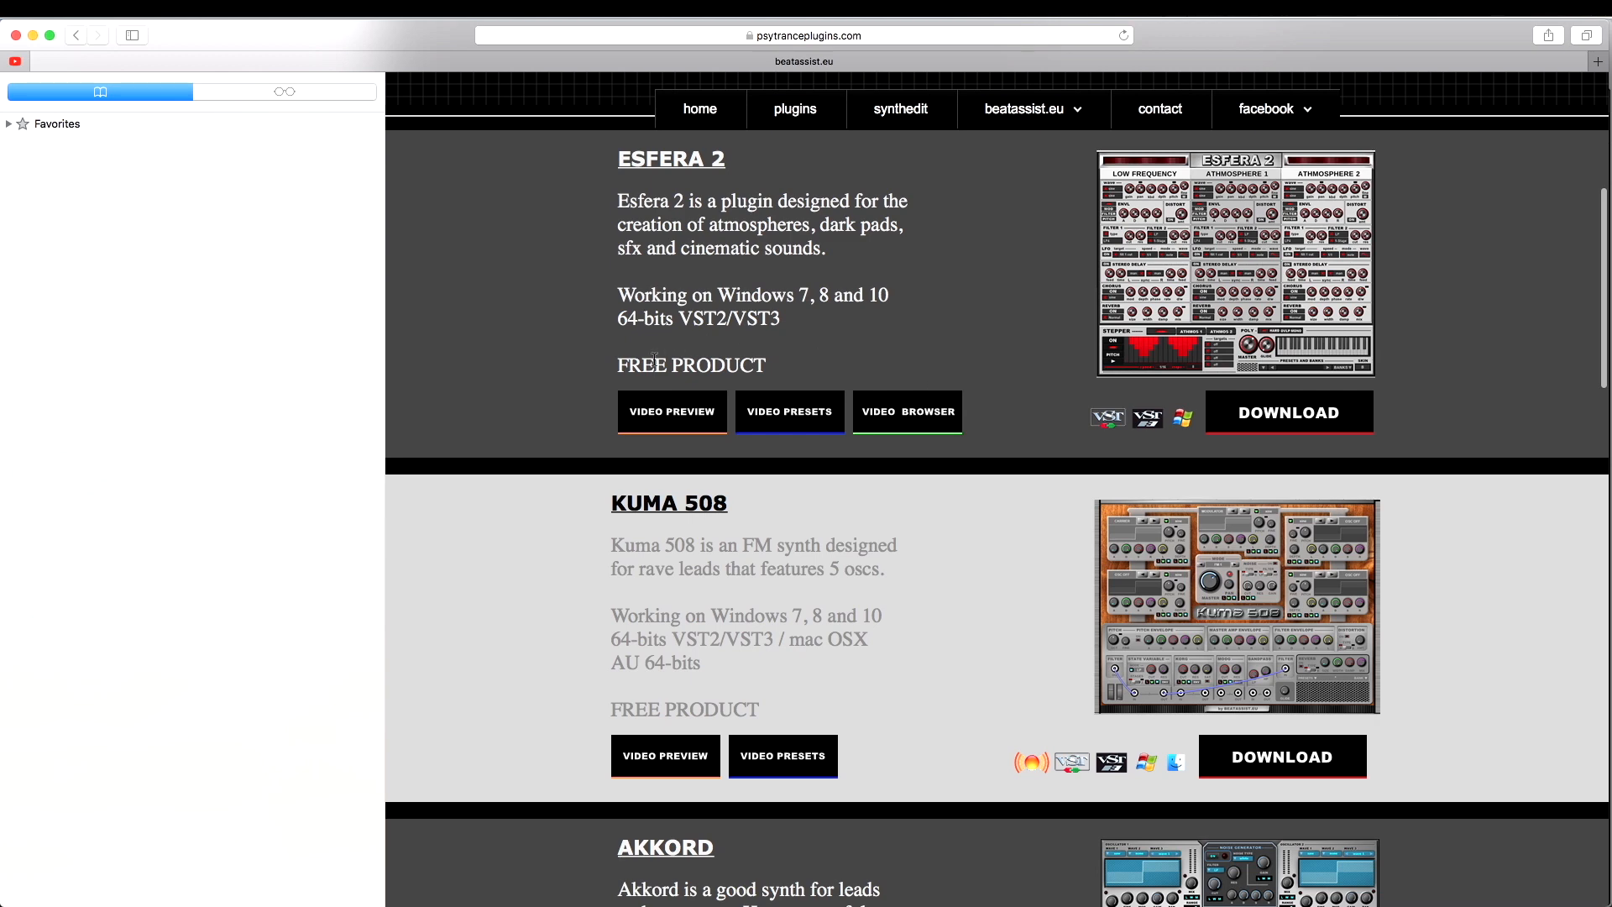
{"action": "scroll", "coordinate": [830, 385], "scroll_direction": "down", "scroll_amount": 4}
{"action": "scroll", "coordinate": [829, 385], "scroll_direction": "down", "scroll_amount": 8}
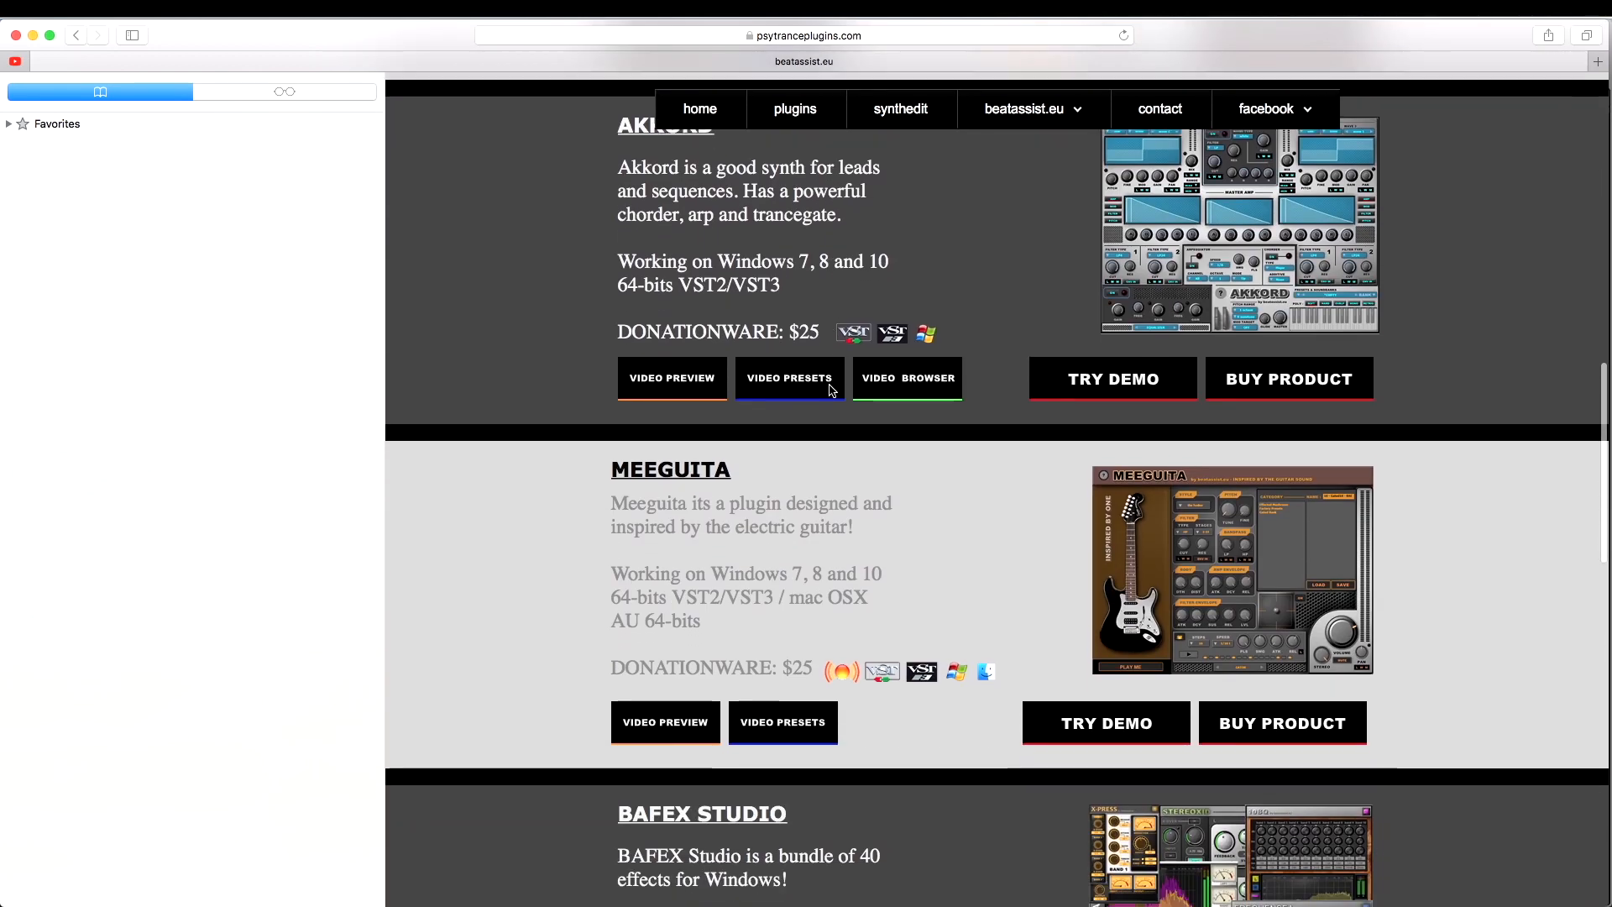
{"action": "scroll", "coordinate": [791, 524], "scroll_direction": "down", "scroll_amount": 8}
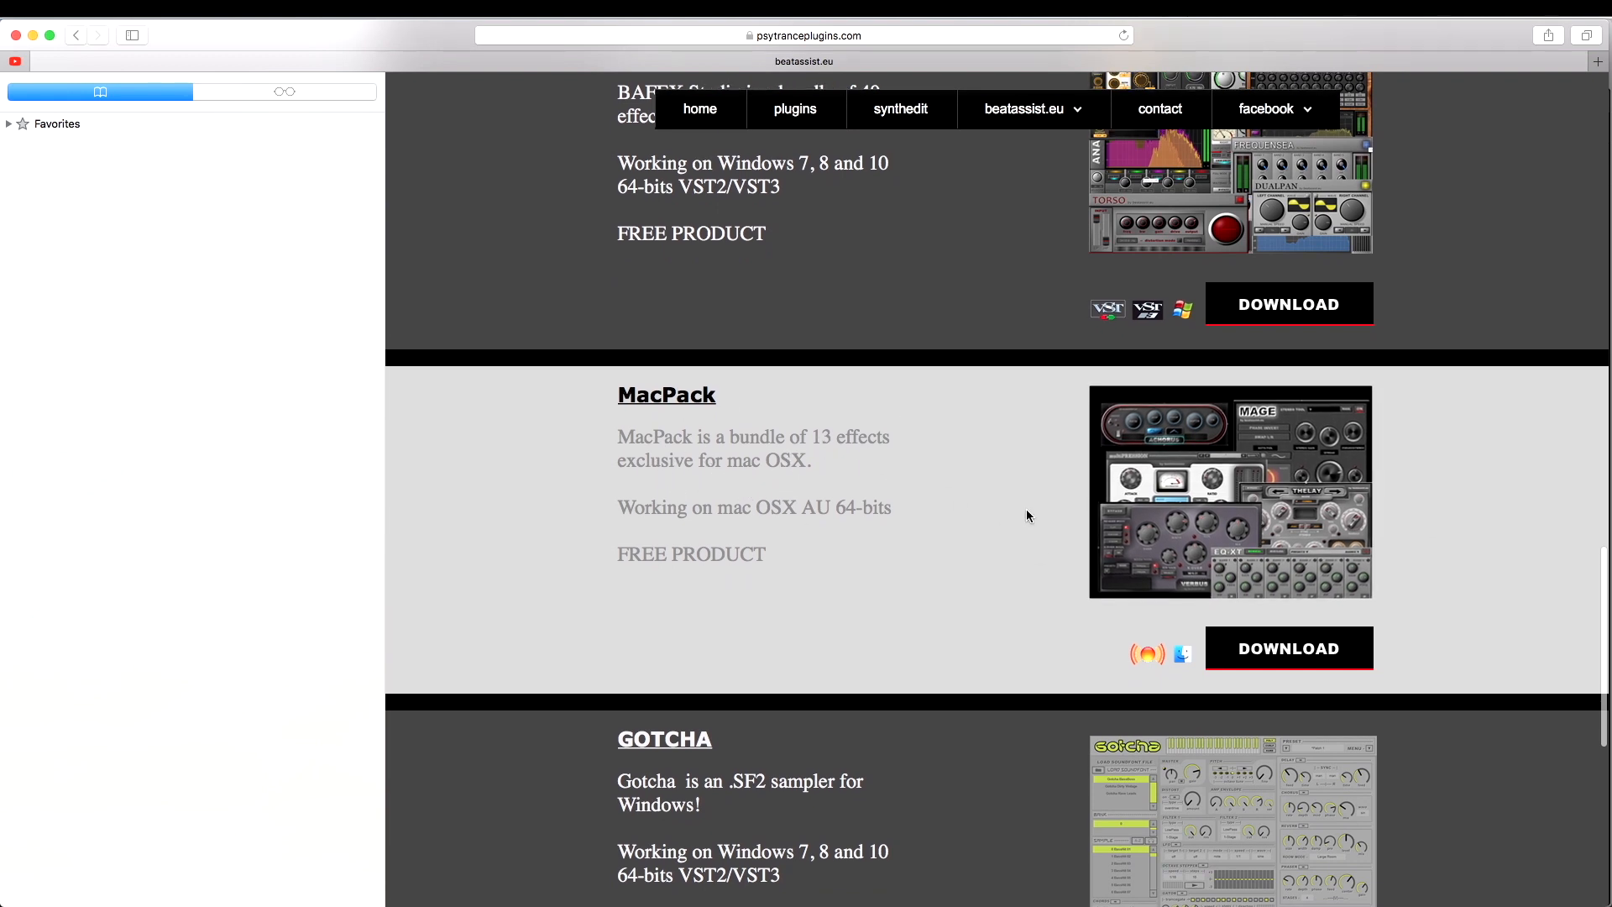
{"action": "scroll", "coordinate": [1192, 528], "scroll_direction": "up", "scroll_amount": 1}
{"action": "scroll", "coordinate": [1192, 527], "scroll_direction": "up", "scroll_amount": 3}
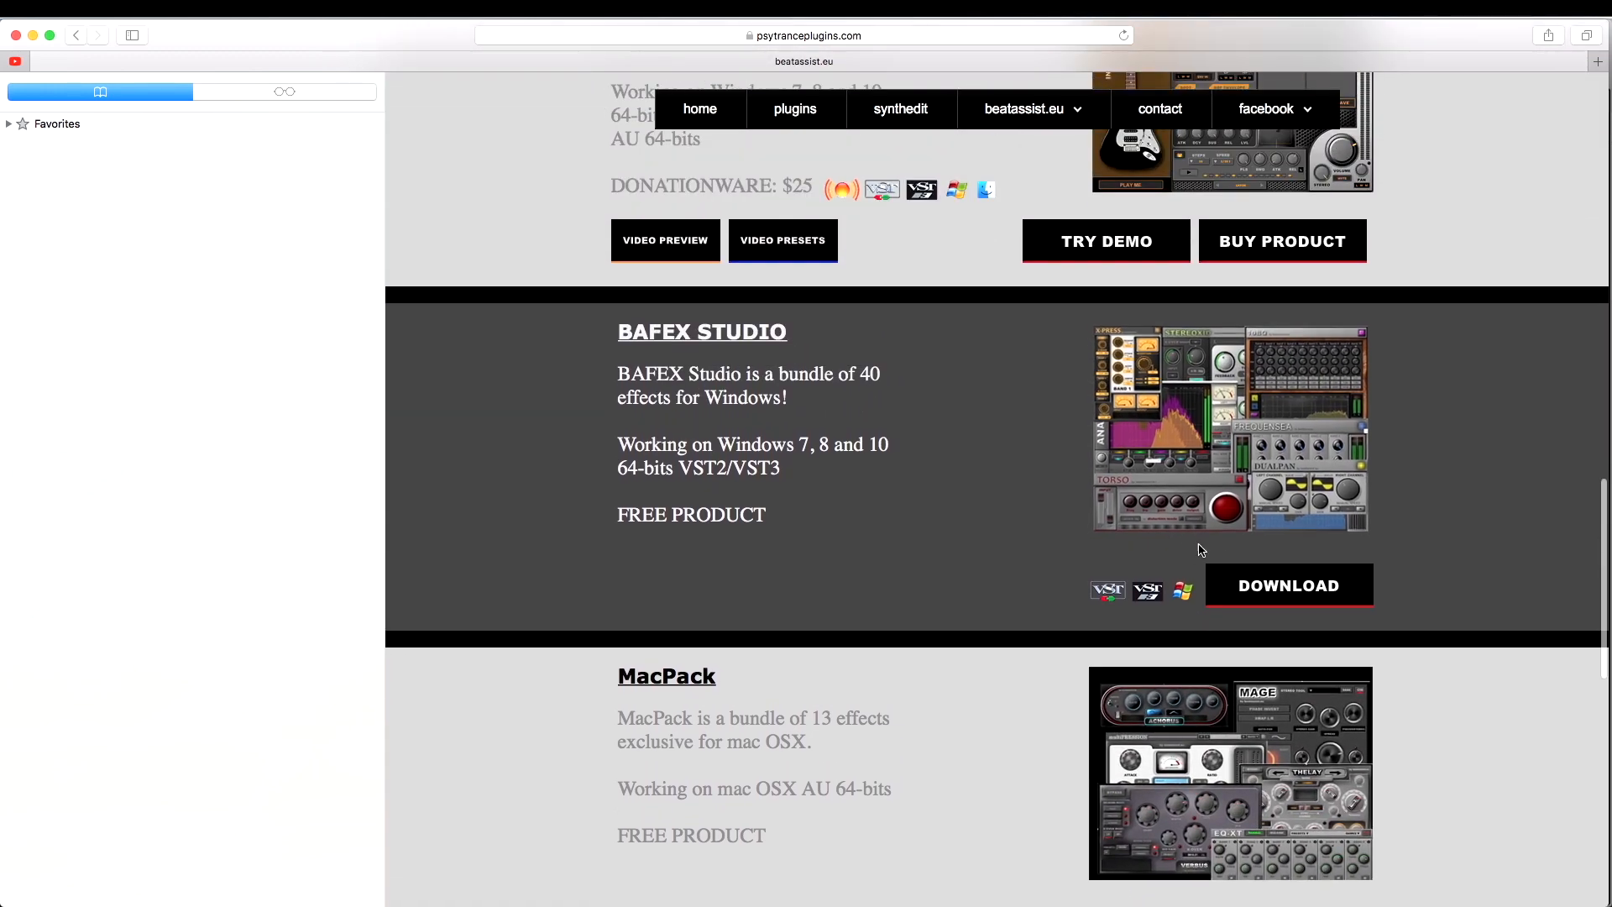